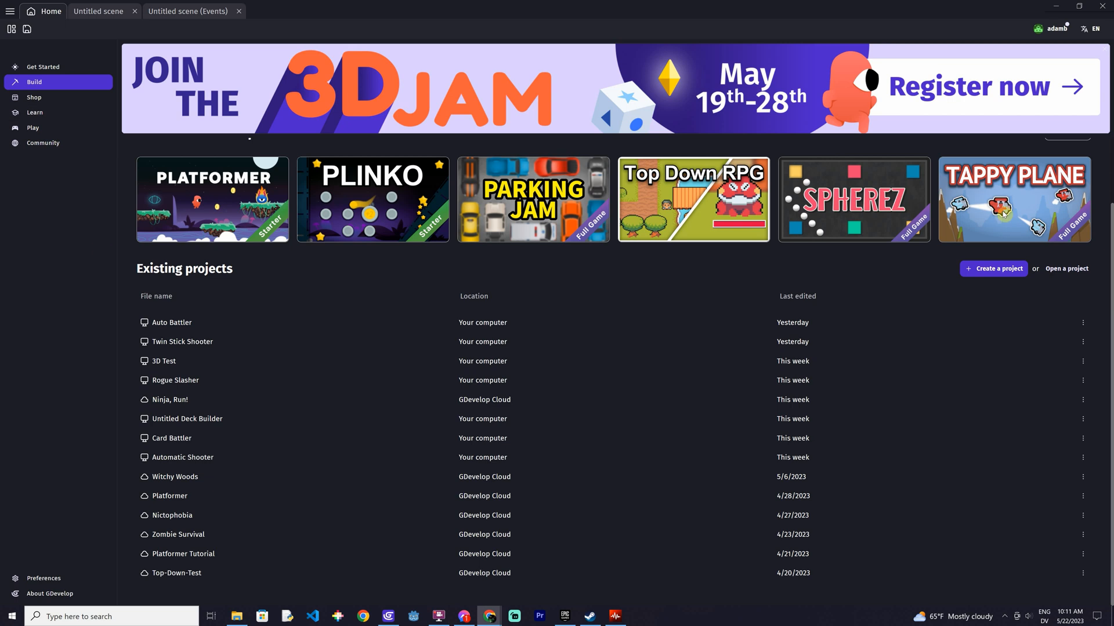
Create a new project named Automatic Runner on the computer with Optimize for Pixel Art enabled
click(989, 269)
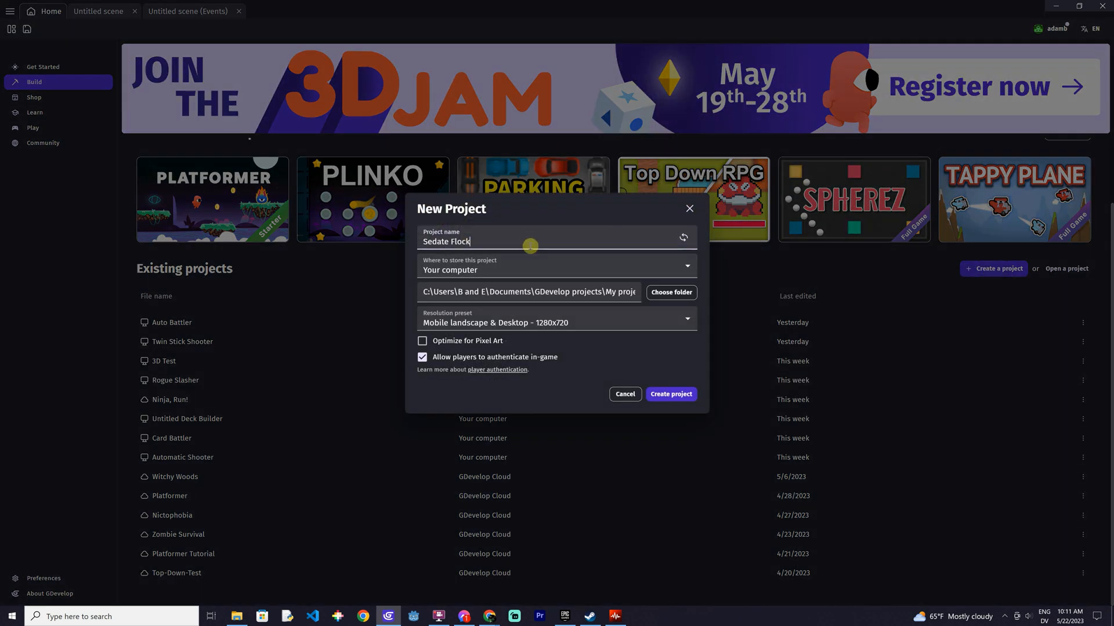
triple_click(529, 240)
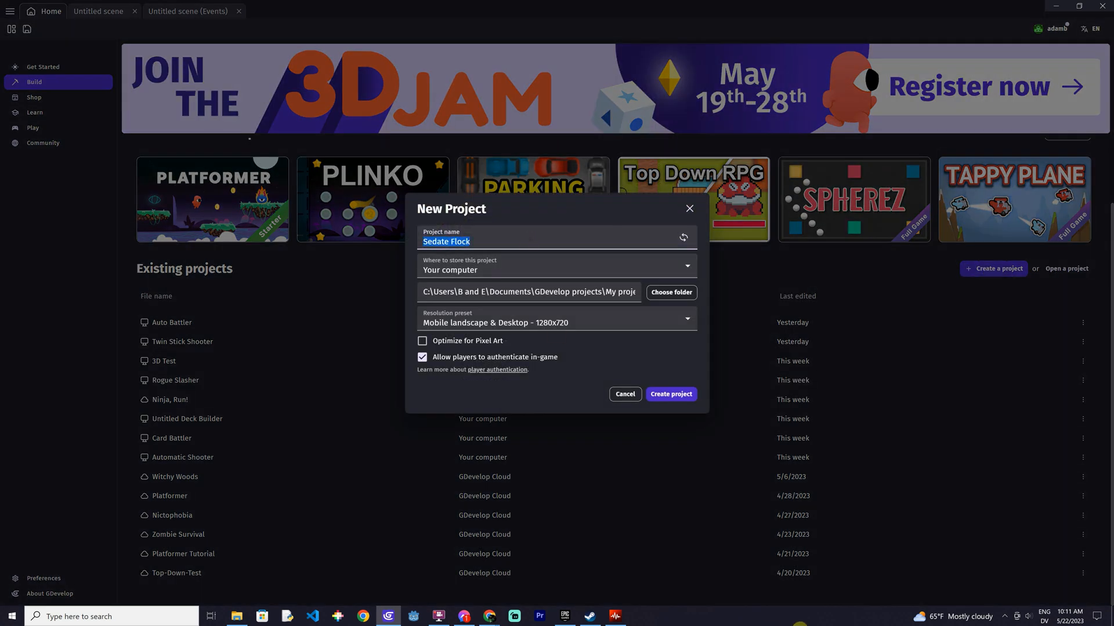
text(Automatic Runner)
click(543, 326)
click(522, 346)
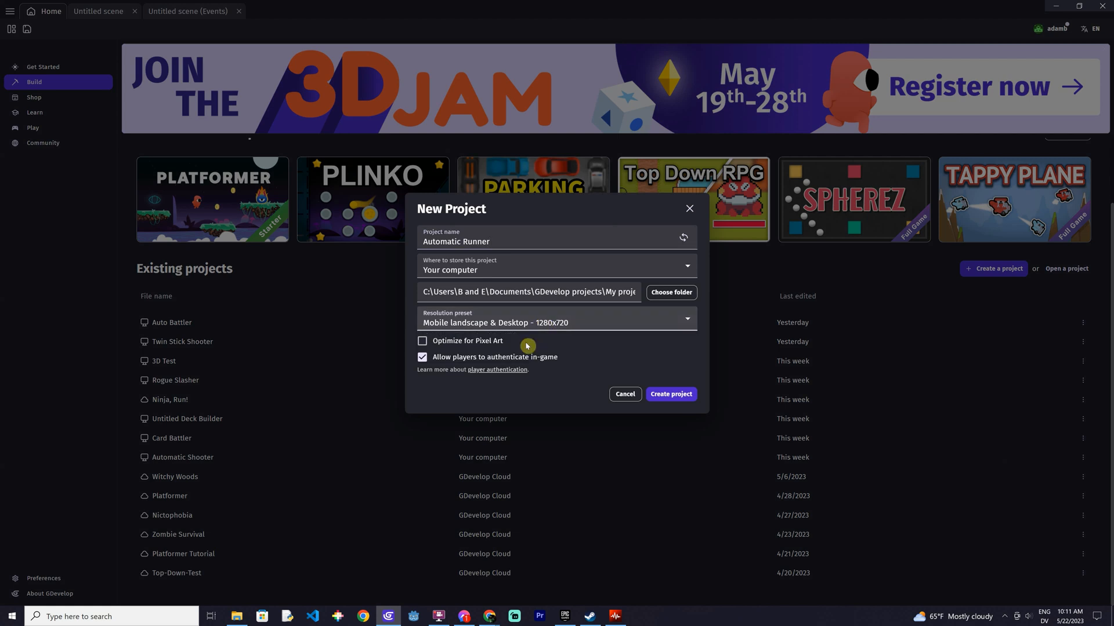
click(422, 342)
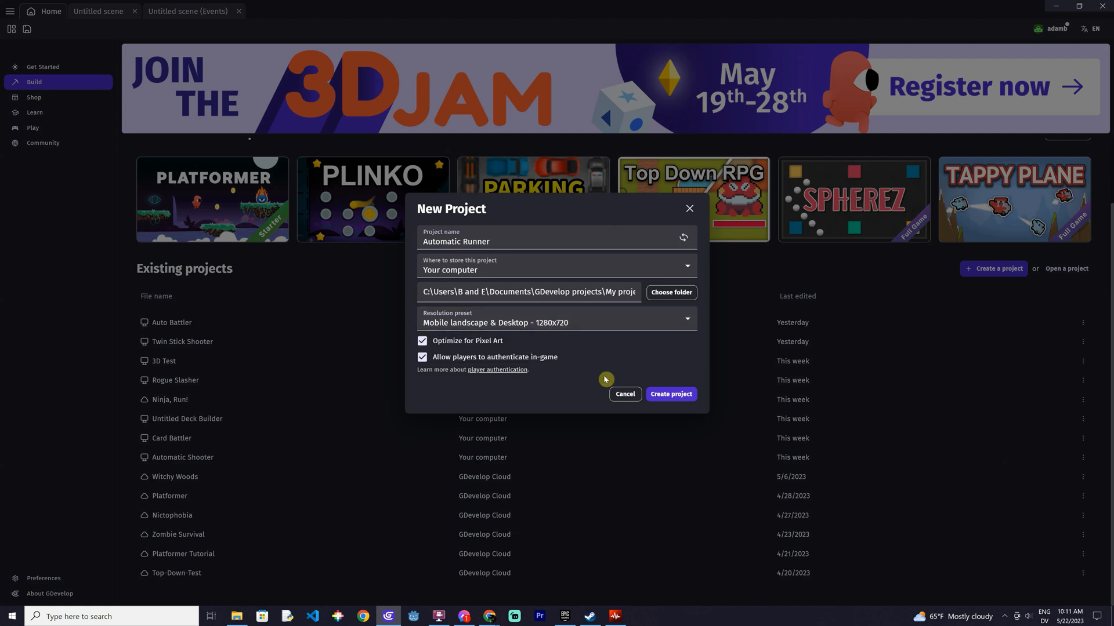
click(674, 398)
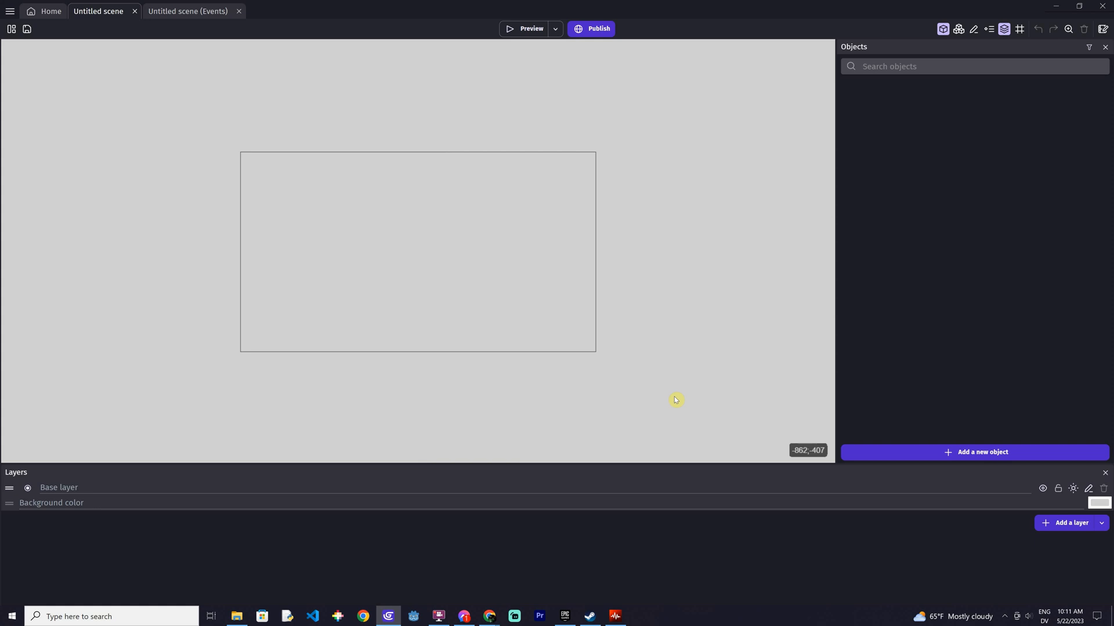
Create a new sprite object from scratch and name it Player
click(963, 455)
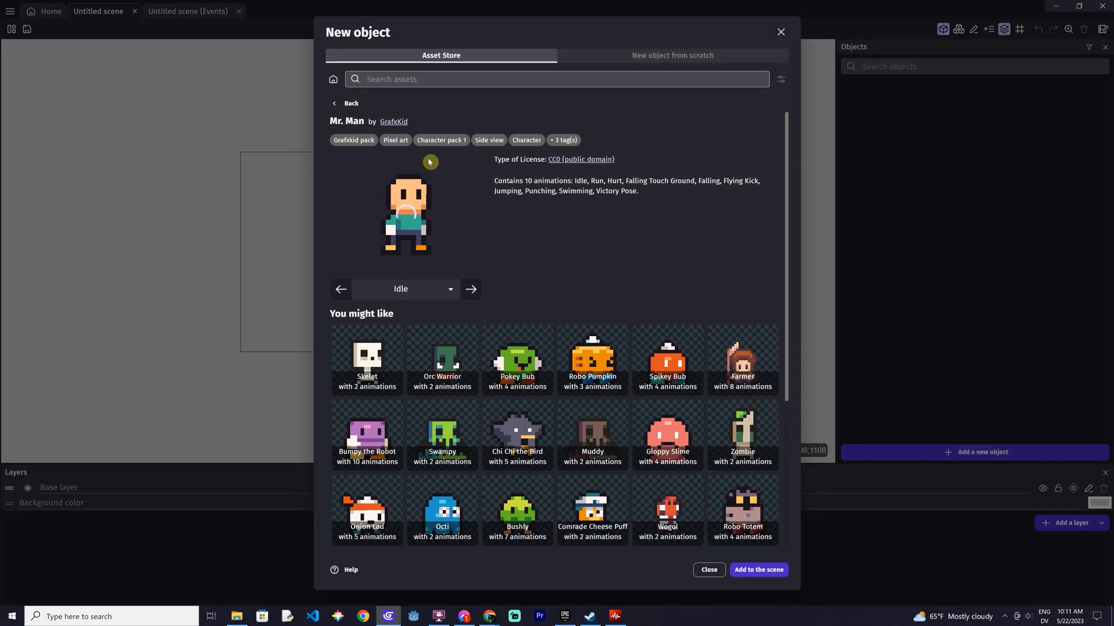
click(612, 58)
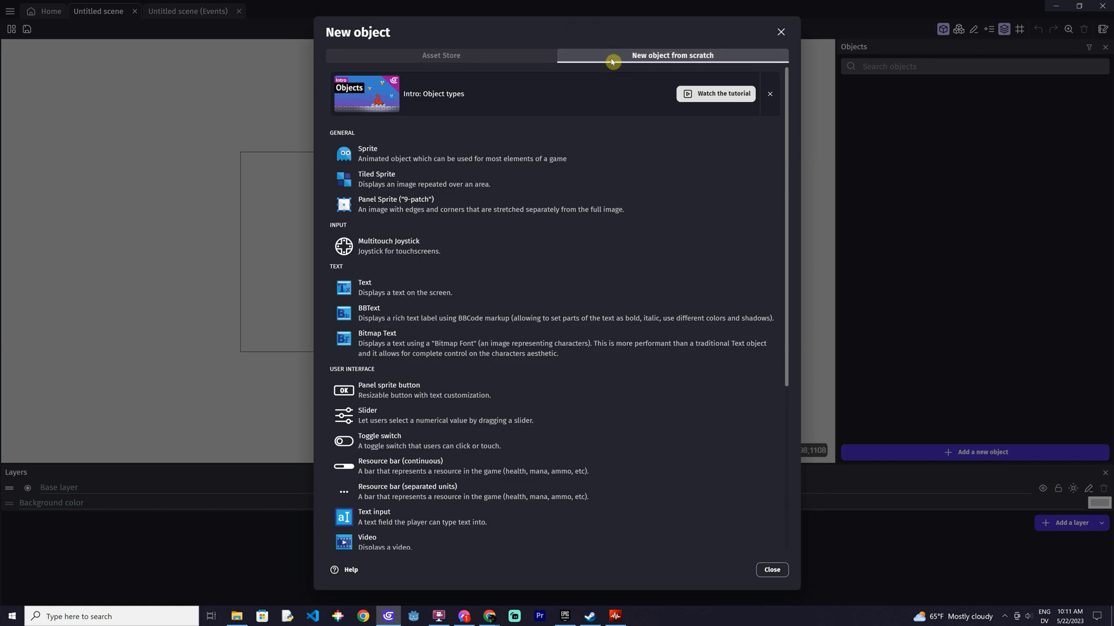
click(434, 158)
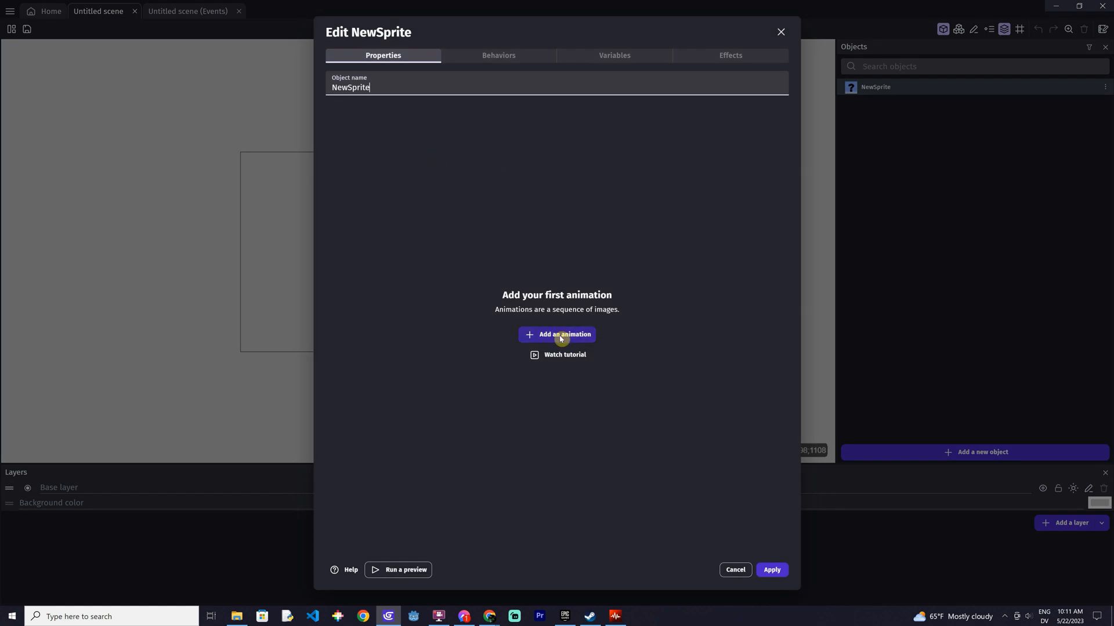
double_click(460, 88)
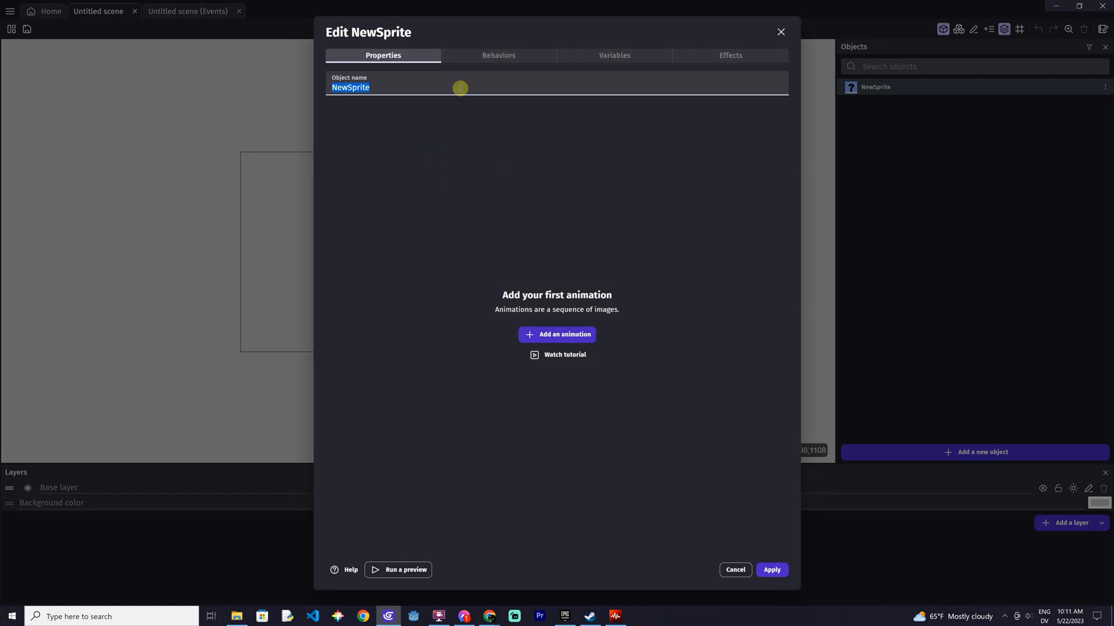
text(Player)
Add an animation to Player and fill its new Piskel image with black
click(553, 334)
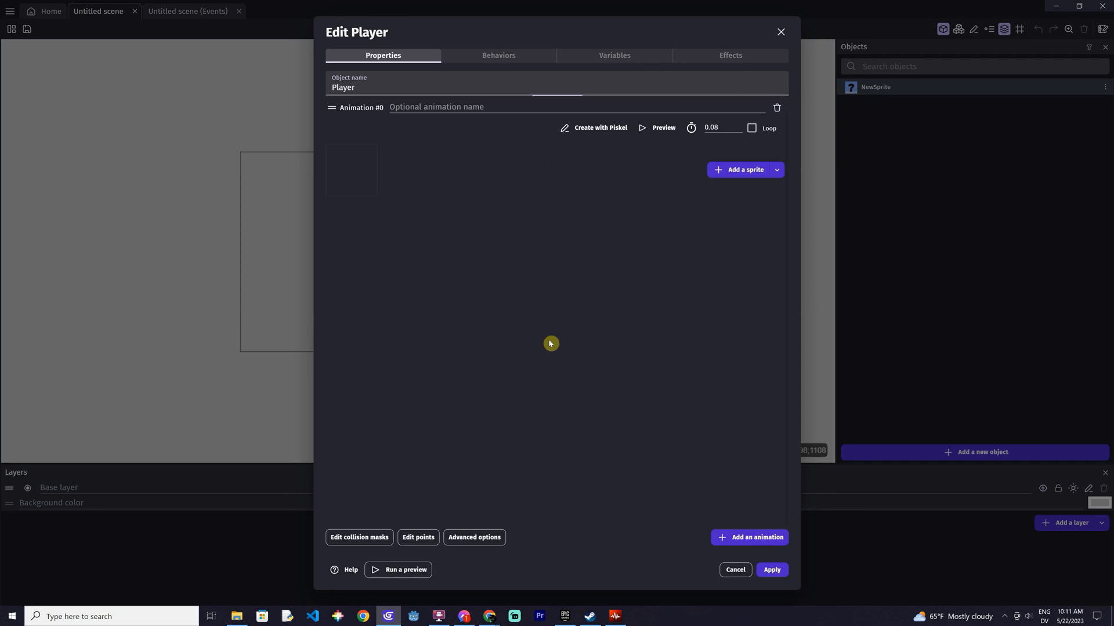
click(600, 129)
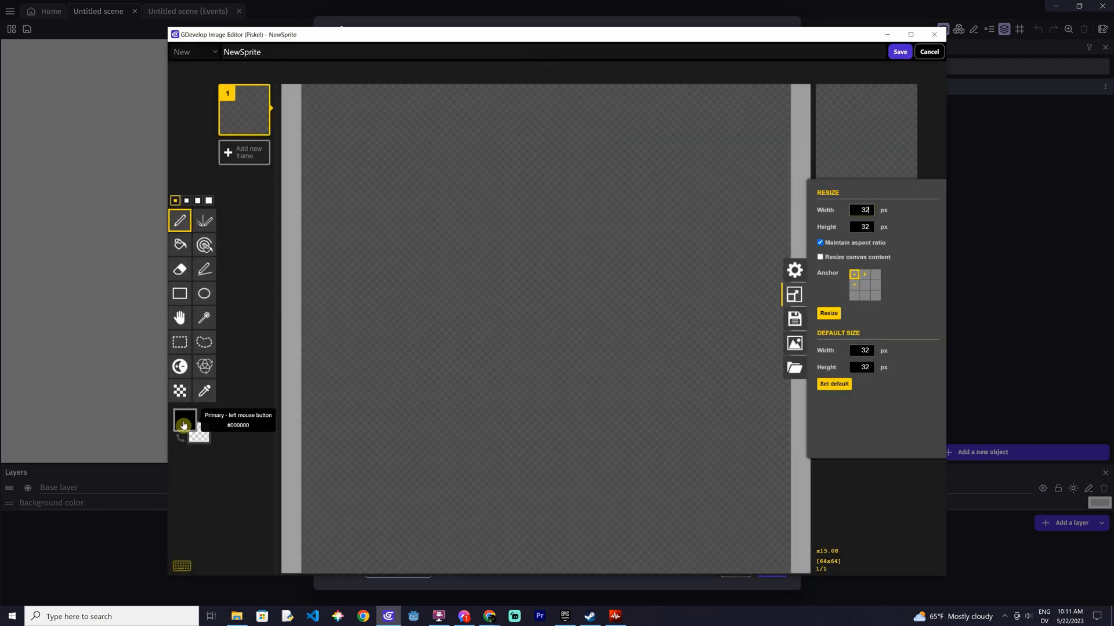
click(179, 244)
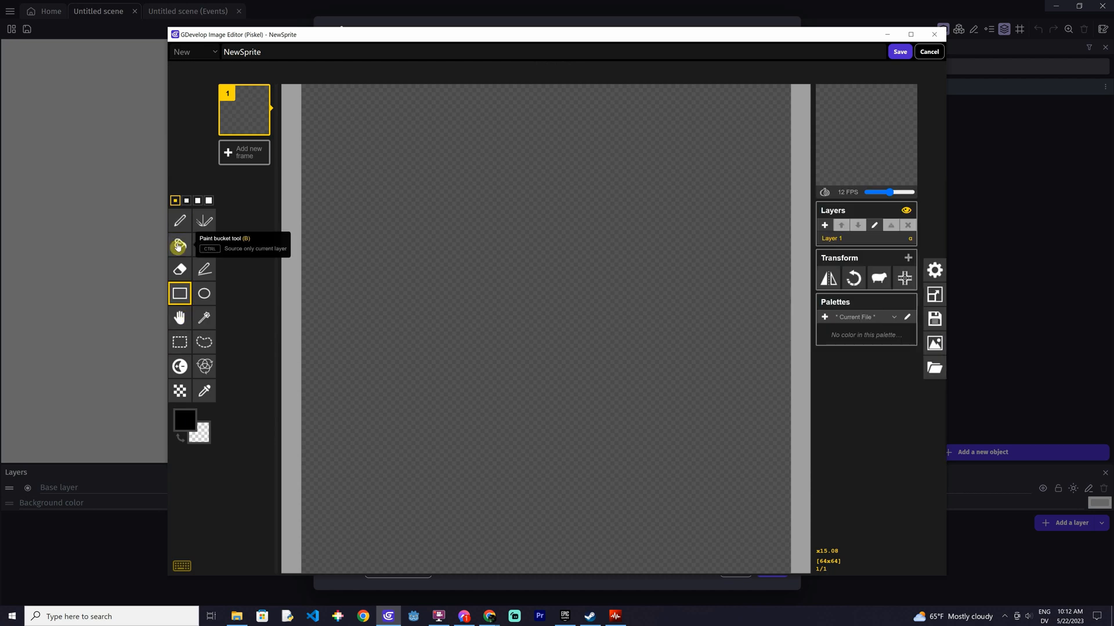
click(316, 273)
Draw nested bright green rectangle outlines inward from the canvas edges, leaving a black centre square, and save the Player image
click(179, 293)
click(184, 420)
click(266, 441)
mouse_move(305, 88)
mouse_down()
mouse_move(786, 569)
mouse_move(779, 562)
mouse_up()
drag(320, 103, 771, 554)
mouse_move(328, 110)
mouse_down()
mouse_move(764, 548)
mouse_move(754, 538)
mouse_up()
drag(342, 126, 741, 524)
mouse_move(359, 141)
mouse_down()
mouse_move(676, 485)
mouse_move(733, 516)
mouse_up()
mouse_move(366, 149)
mouse_down()
mouse_move(725, 509)
mouse_move(710, 493)
mouse_up()
mouse_move(389, 172)
mouse_down()
mouse_move(703, 479)
mouse_move(413, 224)
mouse_move(695, 479)
mouse_move(688, 471)
mouse_up()
drag(413, 192, 680, 464)
drag(421, 199, 673, 451)
click(899, 52)
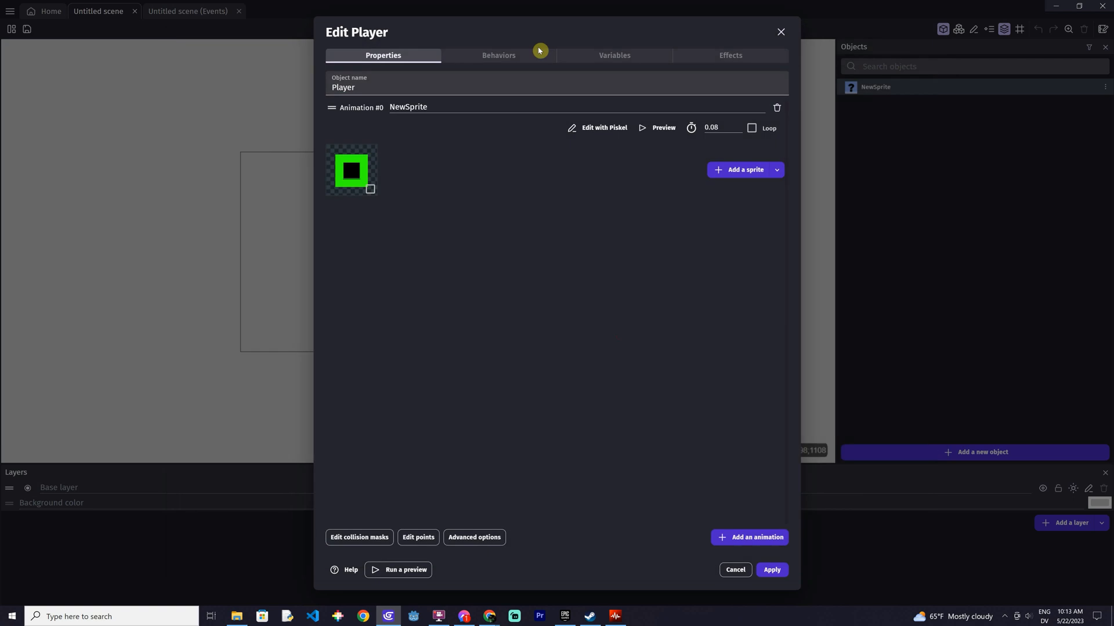
Add the Platformer character behavior to Player and apply the object's settings
click(512, 55)
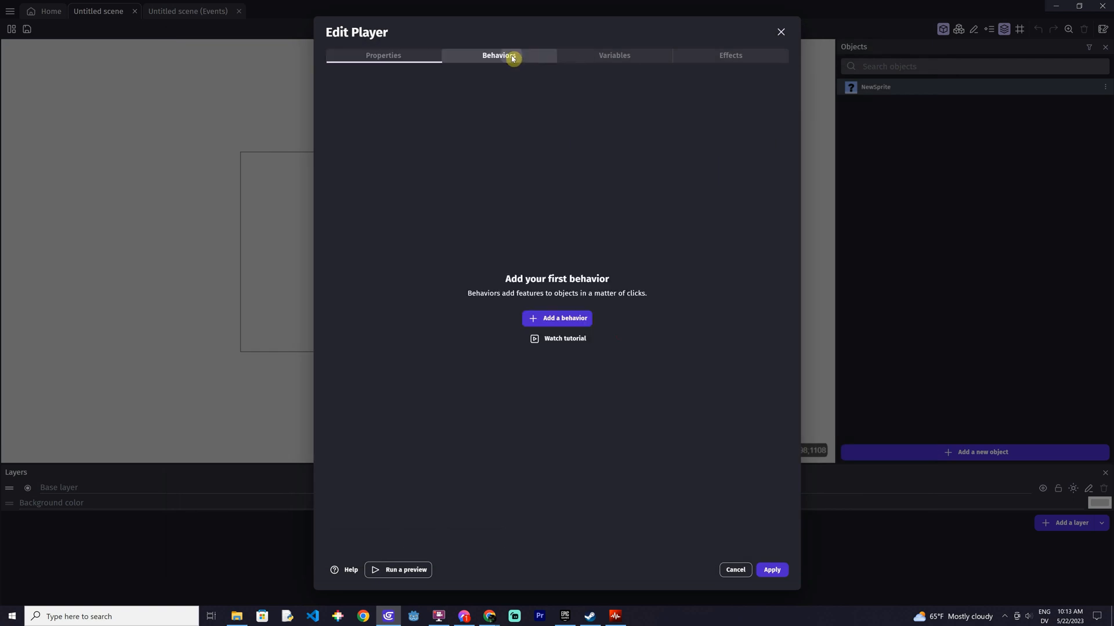
click(548, 313)
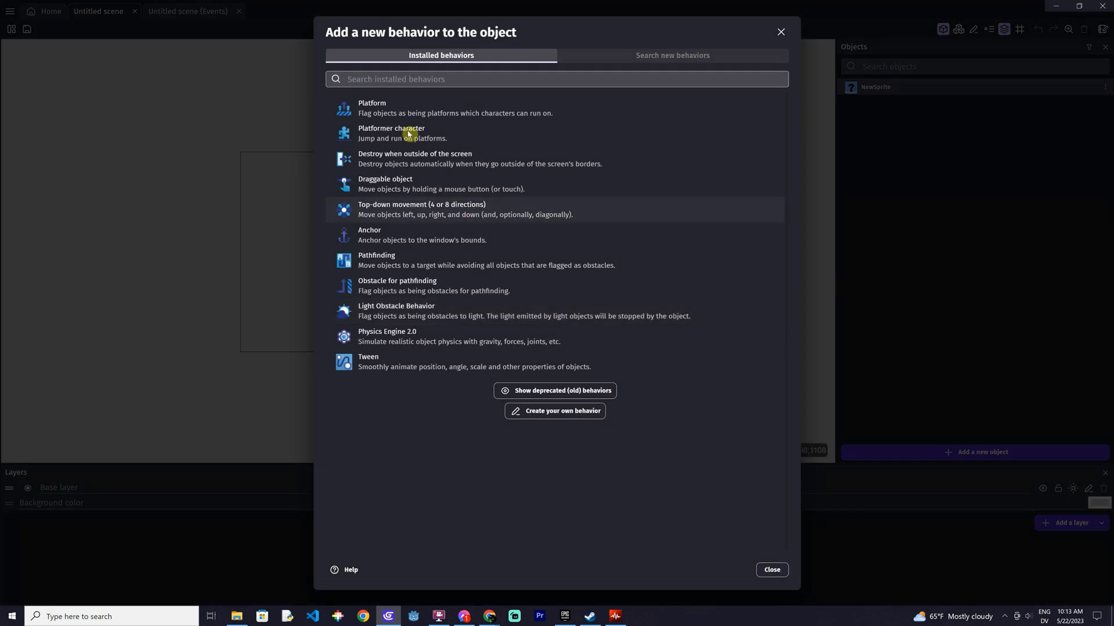
click(410, 132)
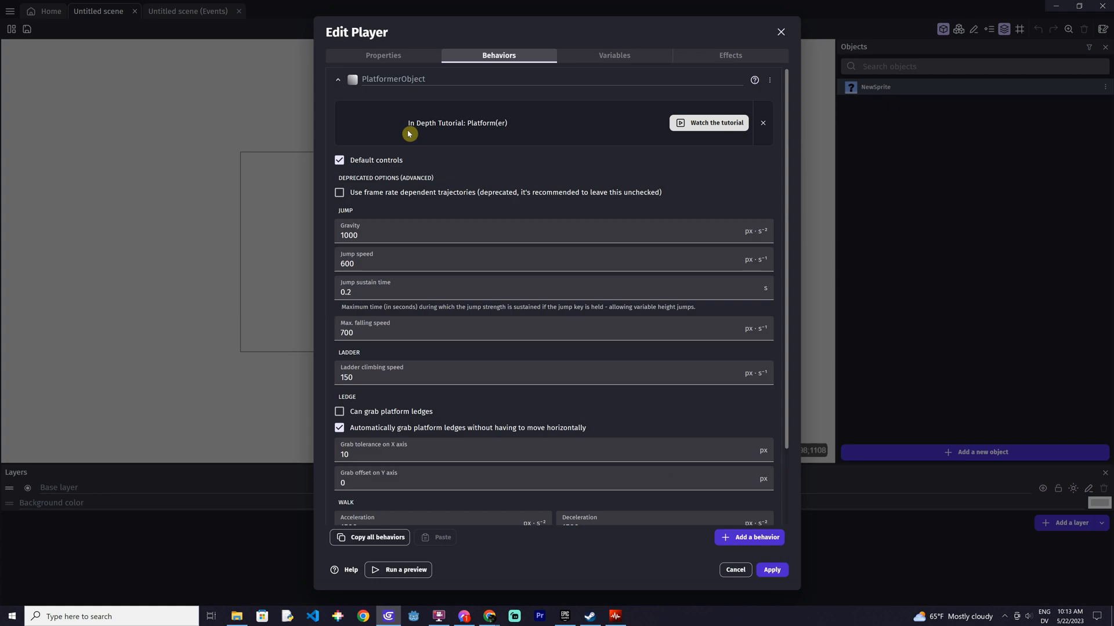
click(772, 571)
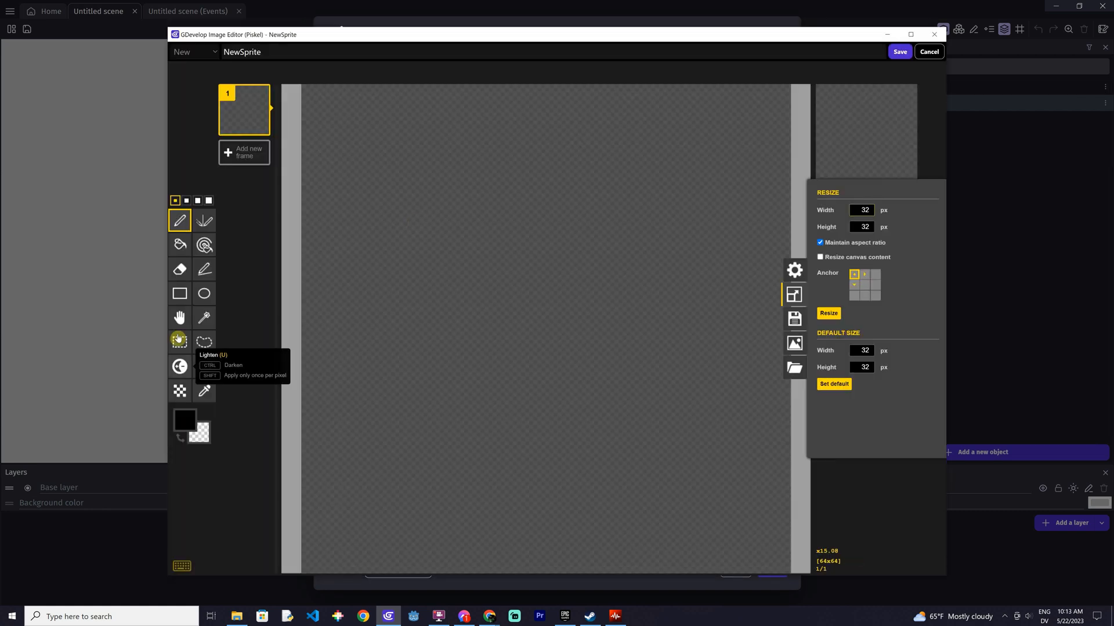
Fill the Ground image with black and draw straight white (#ffffff) lines along the canvas edges as a border
click(180, 244)
click(204, 268)
click(184, 420)
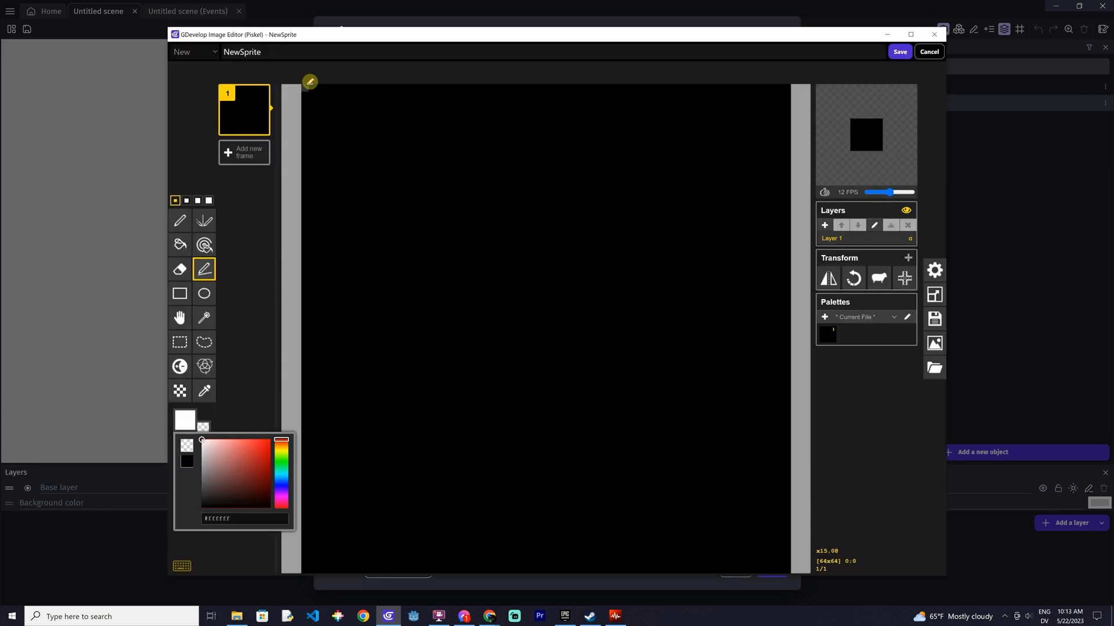
drag(307, 87, 784, 87)
mouse_move(784, 87)
mouse_down()
mouse_move(785, 569)
mouse_move(307, 568)
mouse_up()
drag(308, 569, 307, 96)
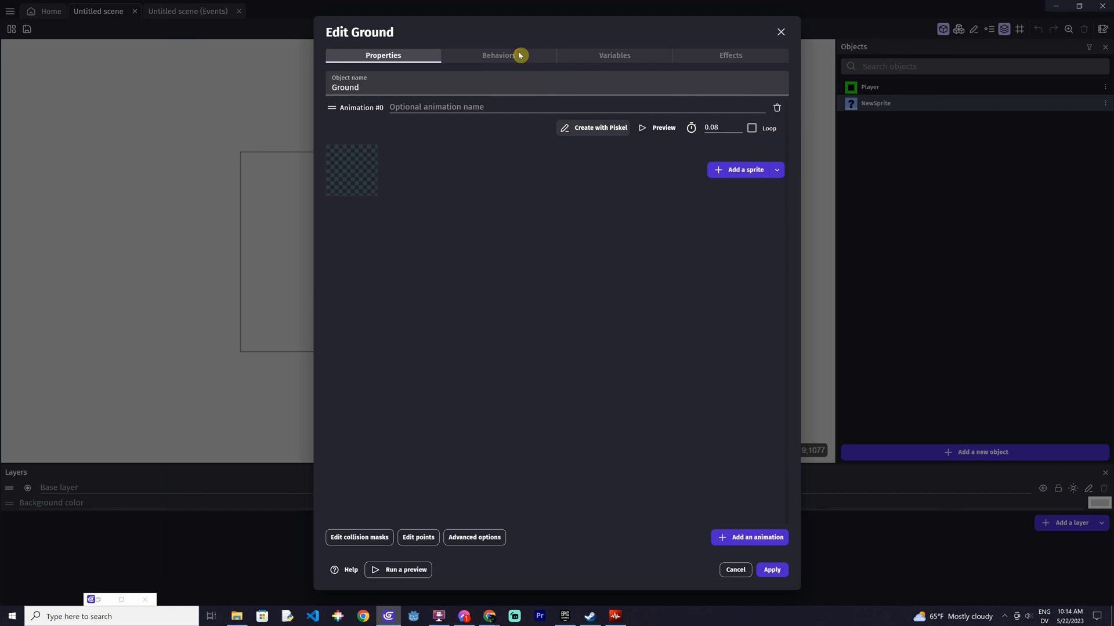
Add the Platform behavior to Ground and apply the object's settings
click(498, 56)
click(542, 318)
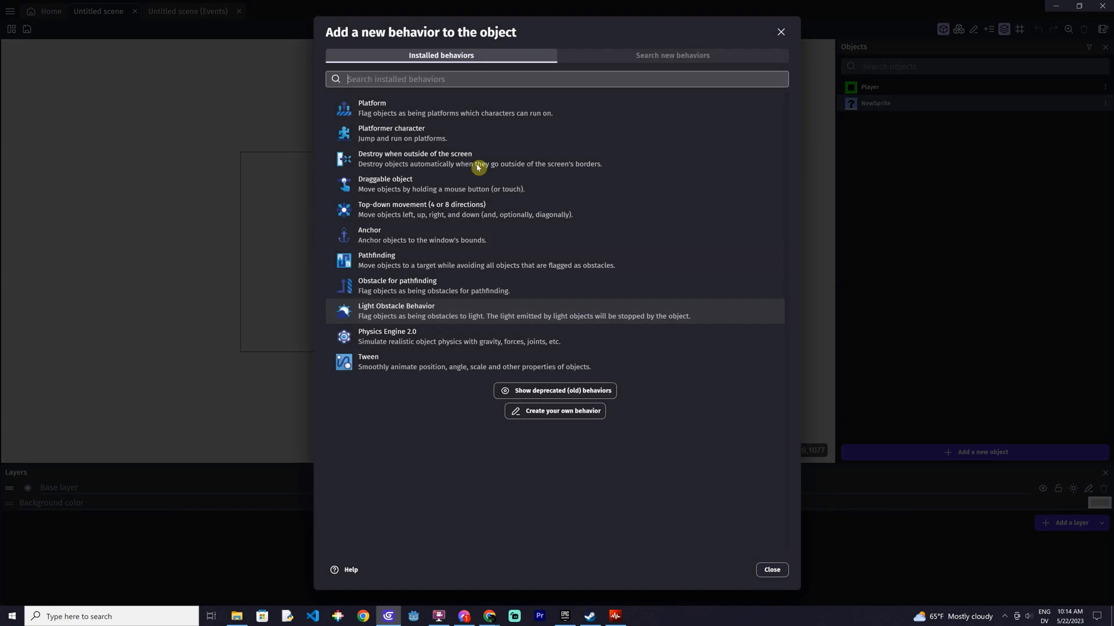
click(458, 106)
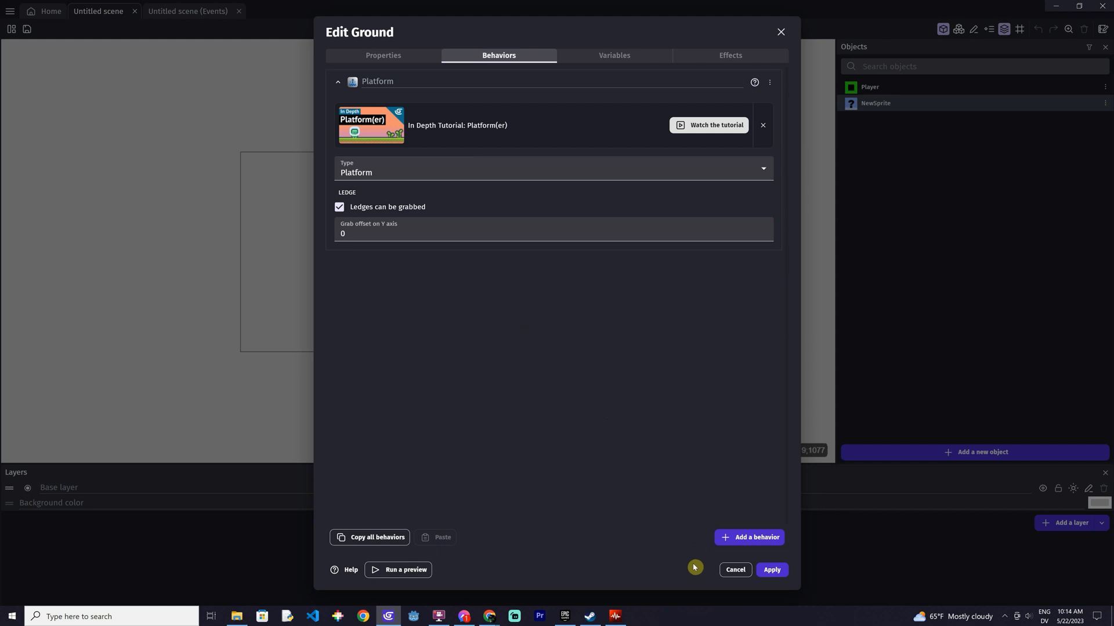
click(773, 570)
Create a new sprite object named Spike and start a new Piskel image for its first animation
click(974, 452)
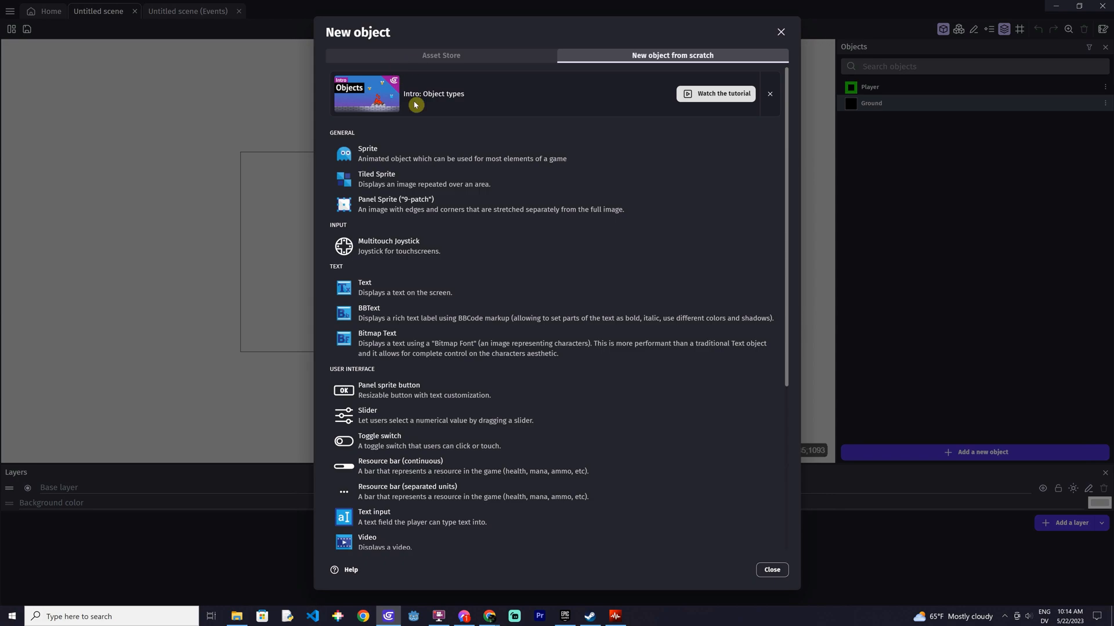
click(382, 154)
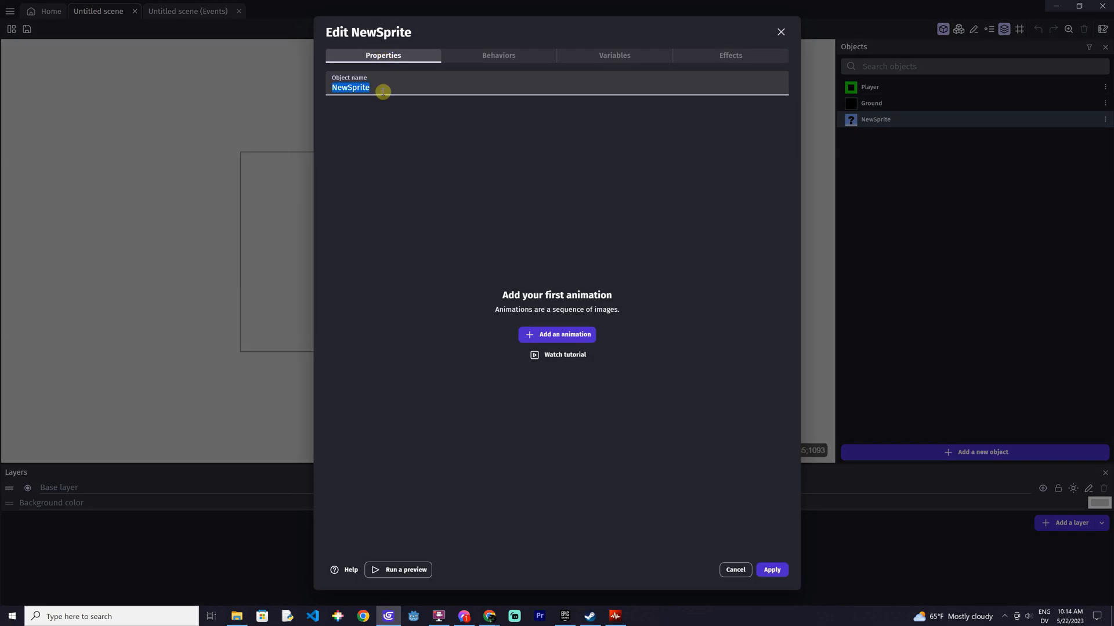
text(Spike)
click(571, 335)
click(599, 127)
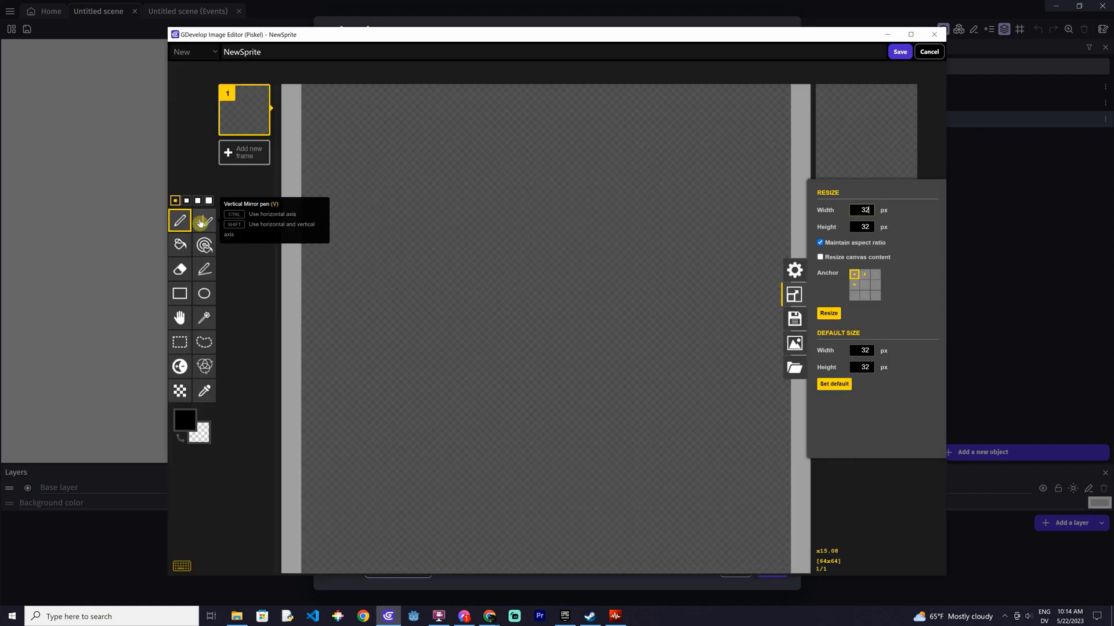
Draw a black spike outline with the Vertical Mirror pen, rising from the bottom corners to a peak at the canvas centre
click(205, 221)
click(185, 421)
drag(305, 570, 535, 335)
drag(536, 335, 542, 332)
Fill the inside of the spike outline with gray using the Paint bucket and save the image
click(190, 409)
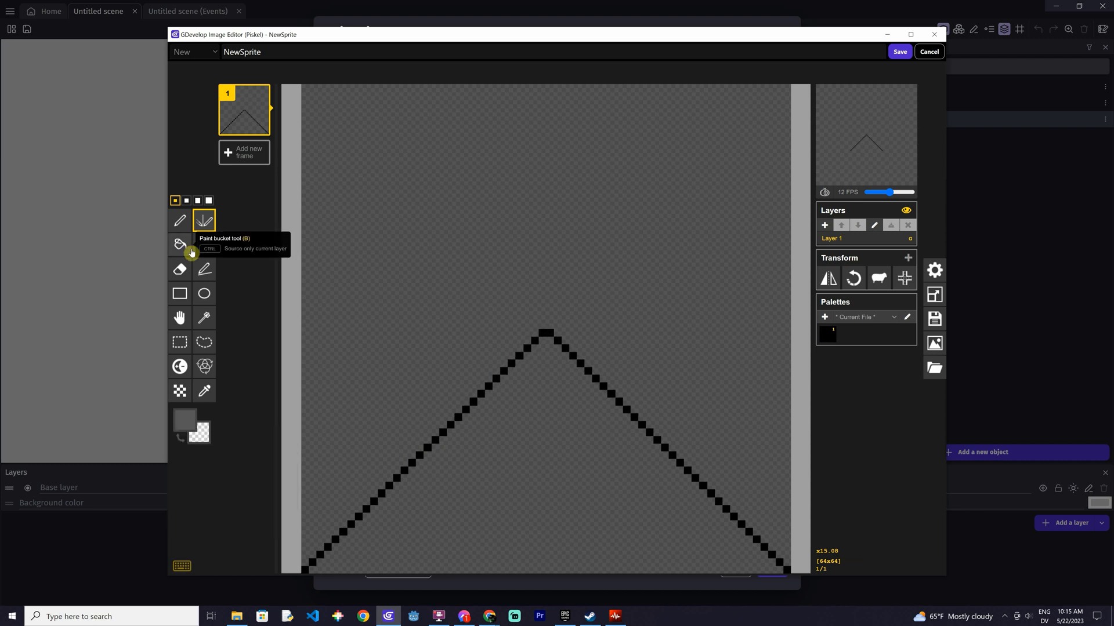
click(189, 250)
click(545, 458)
click(900, 52)
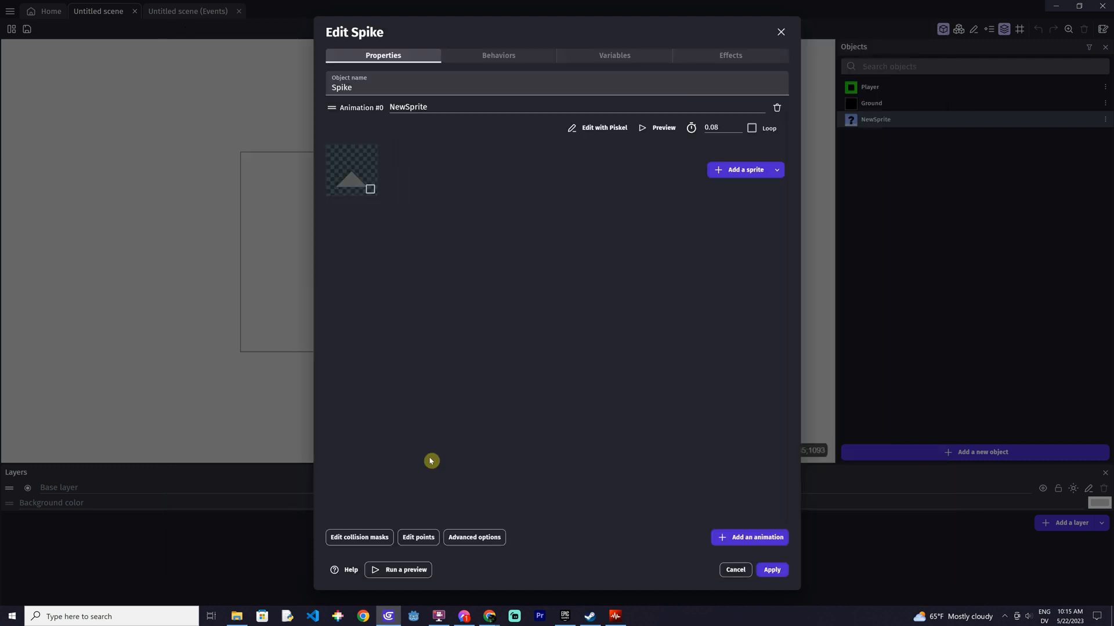
Give Spike a custom triangular collision mask with its upper vertex at the peak (32, 32.5), and apply the object's settings
click(360, 537)
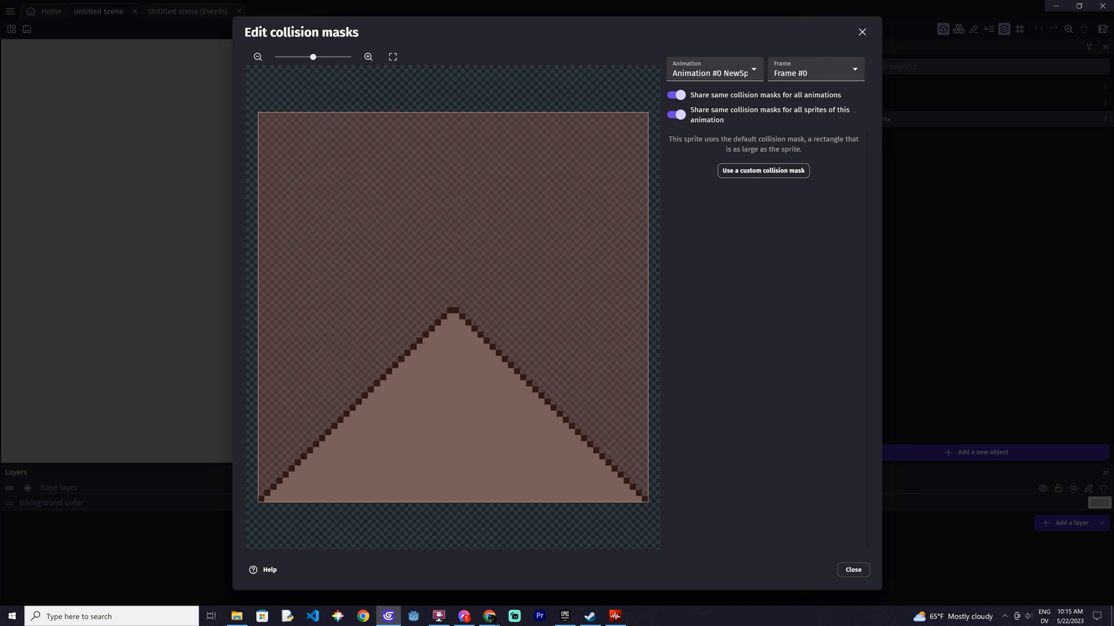
click(742, 172)
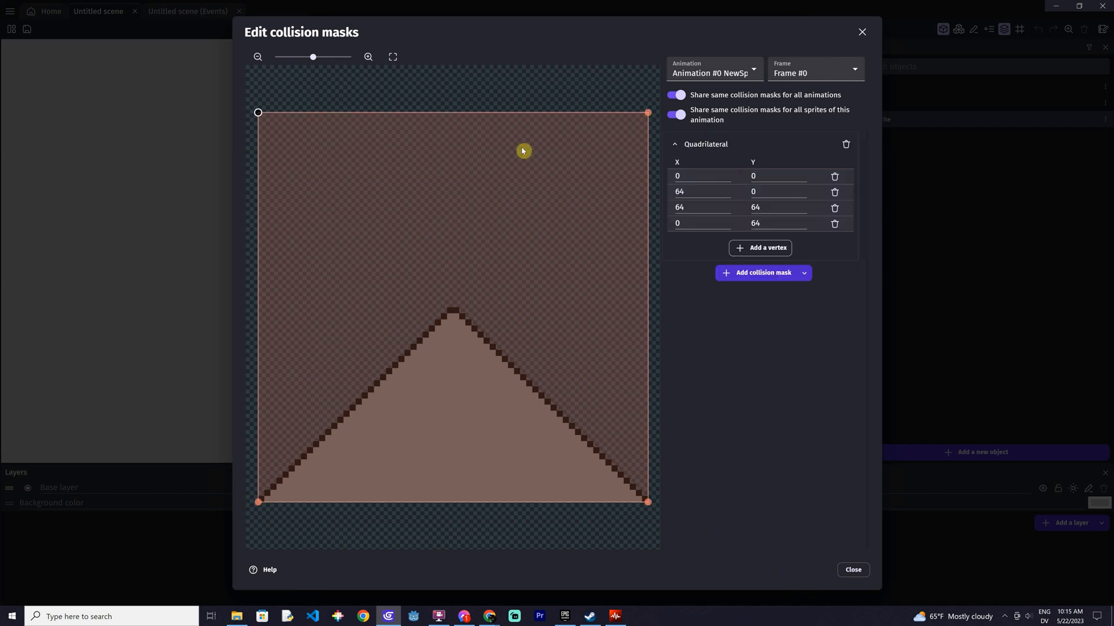
drag(258, 112, 446, 309)
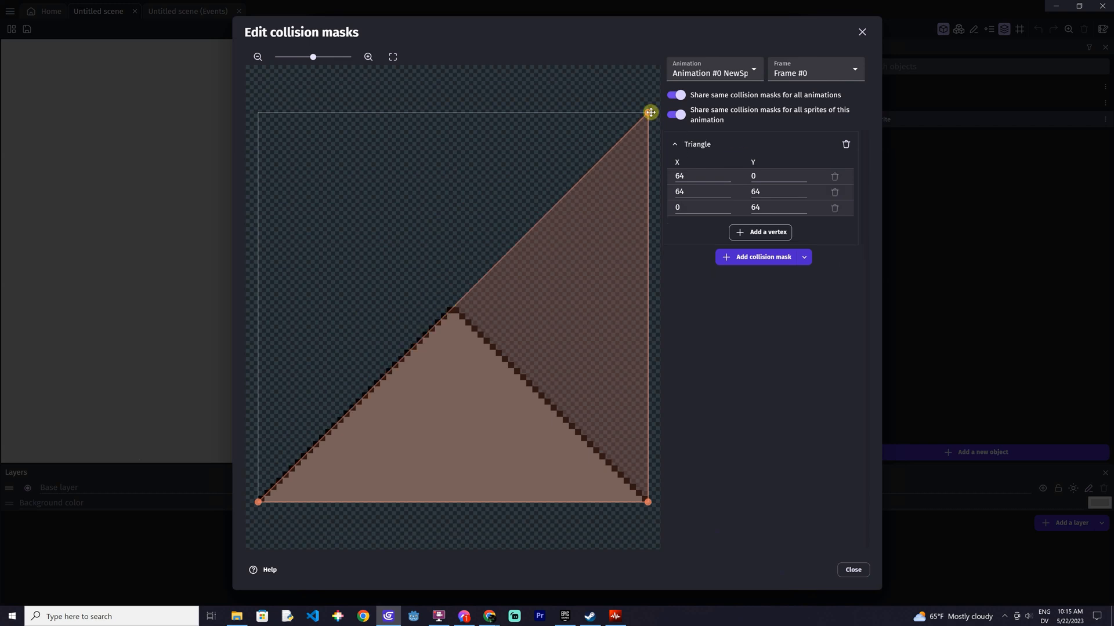
drag(648, 114, 453, 309)
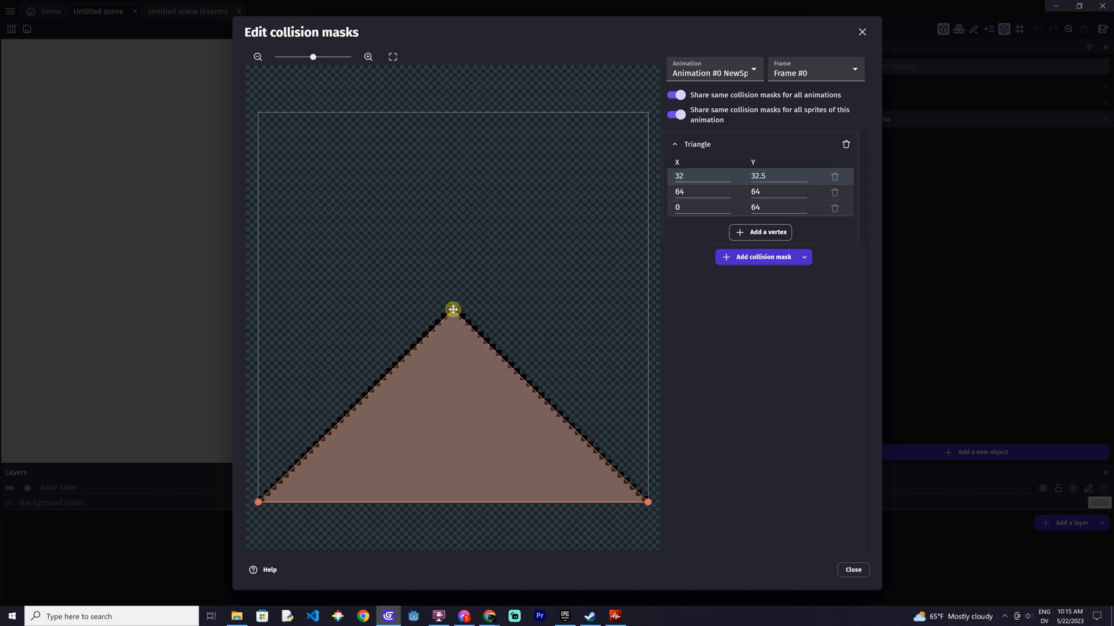
click(854, 572)
click(782, 572)
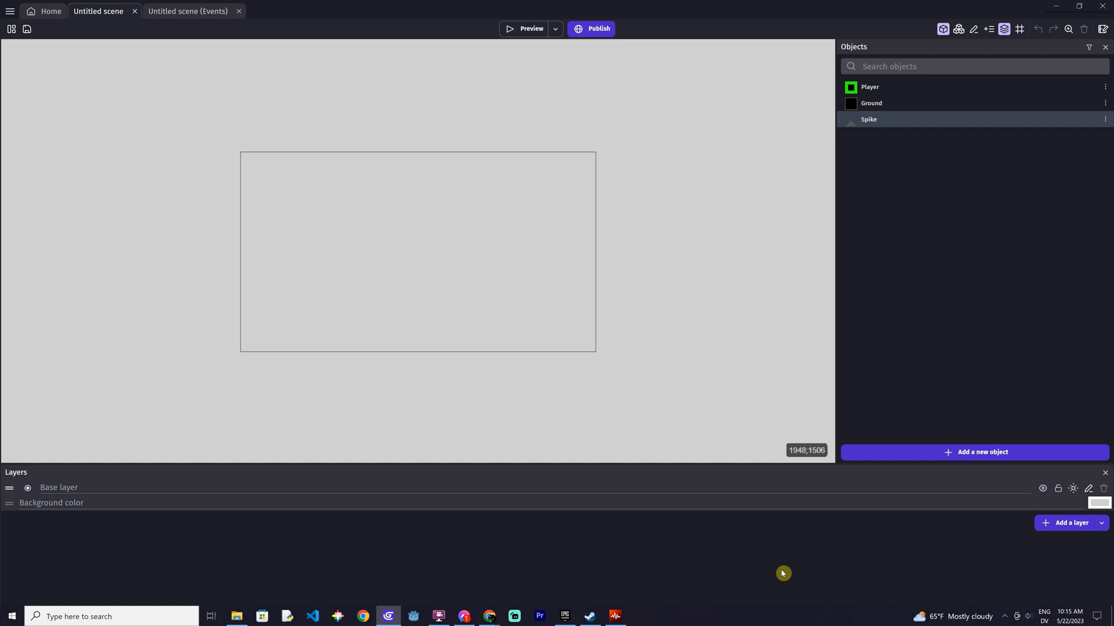
Show the grid in the scene editor
click(1019, 29)
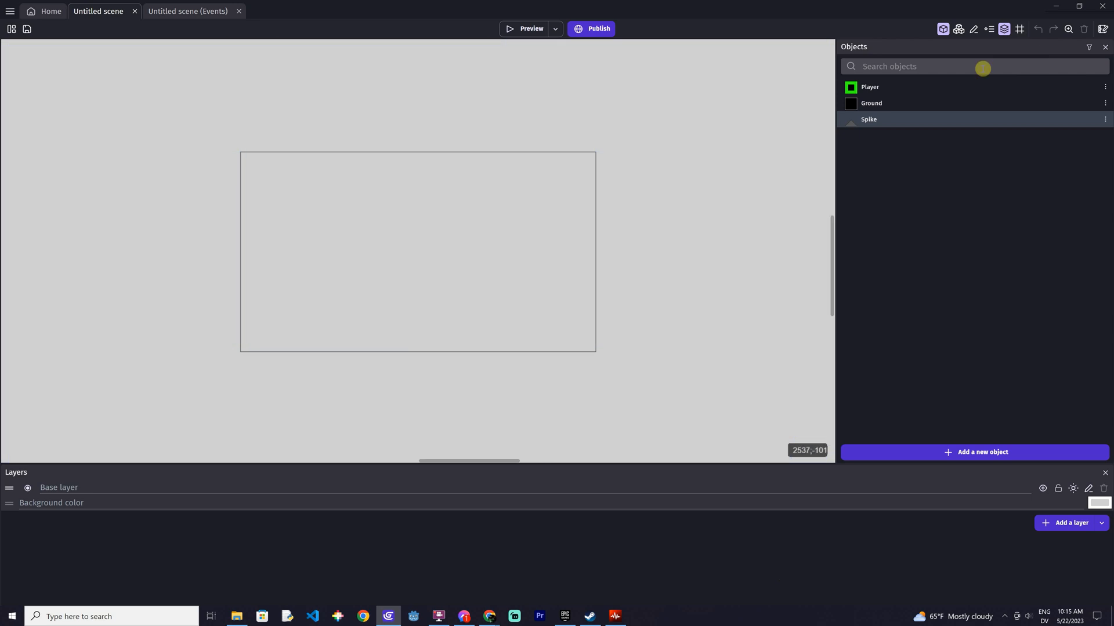
click(1019, 29)
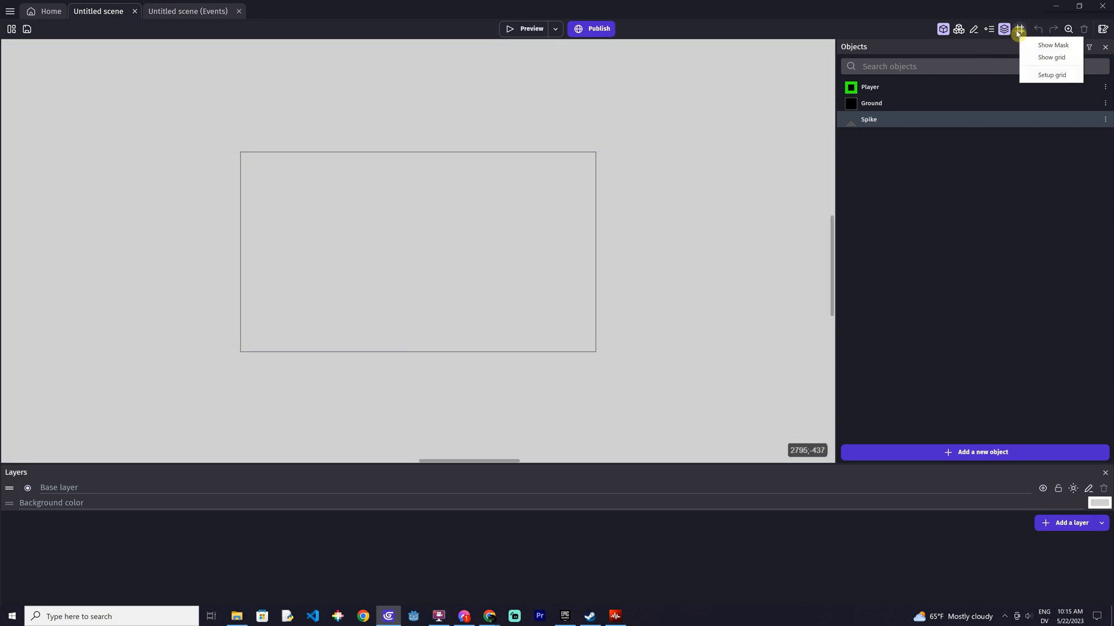
click(1036, 56)
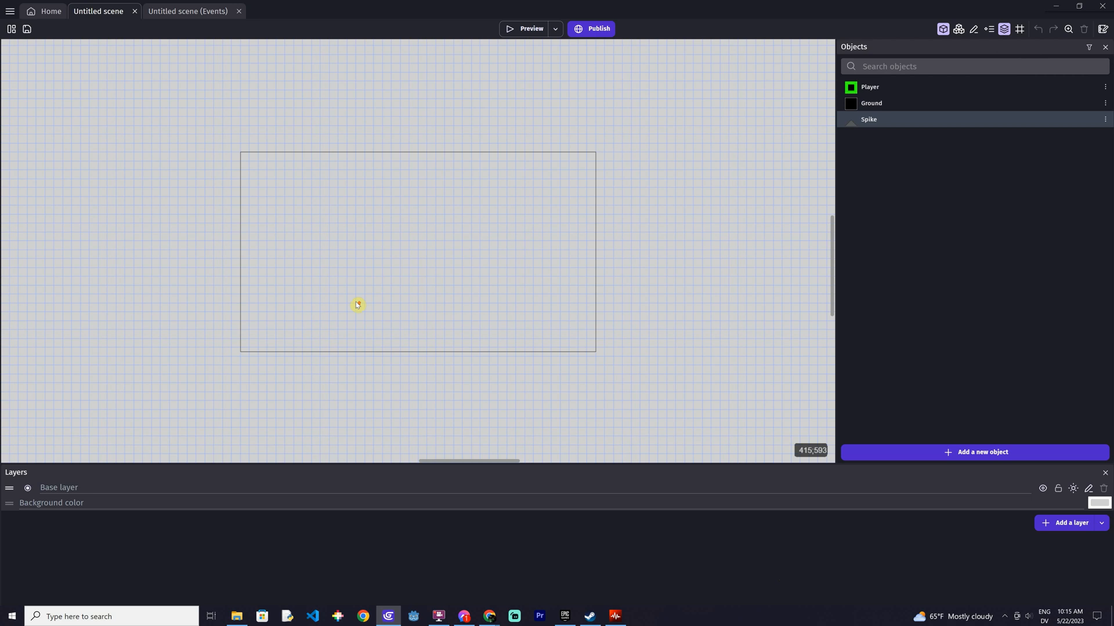
Place a Ground block at the lower-left corner of the game frame and duplicate it into a continuous row along the bottom edge
scroll(357, 306, up, 5)
middle_drag(358, 306, 453, 252)
drag(876, 103, 308, 308)
ctrl+drag(308, 308, 337, 310)
ctrl+drag(338, 310, 367, 313)
ctrl+drag(367, 313, 426, 316)
shift+click(284, 317)
shift+click(344, 318)
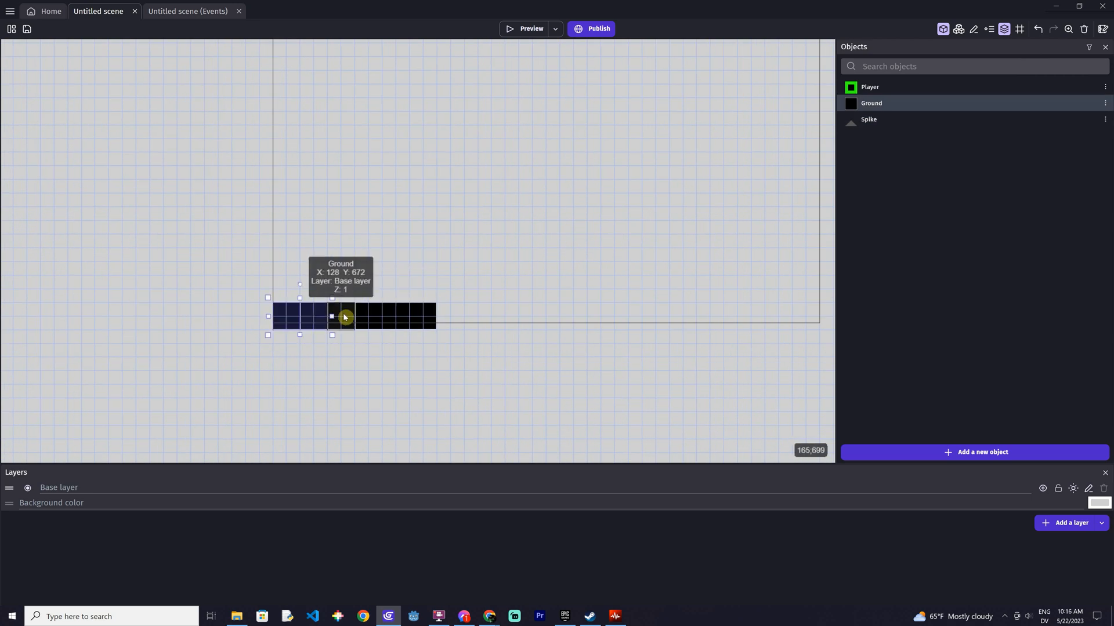
ctrl+drag(290, 316, 455, 316)
ctrl+drag(454, 316, 783, 316)
Duplicate Ground blocks past the frame into a rising staircase, each stair two blocks wide and one block high
middle_drag(727, 354, 562, 350)
click(695, 320)
ctrl+drag(748, 316, 748, 288)
middle_drag(754, 365, 426, 365)
drag(480, 346, 377, 261)
ctrl+drag(403, 298, 457, 290)
ctrl+drag(464, 288, 626, 281)
ctrl+drag(449, 278, 449, 248)
ctrl+drag(448, 251, 504, 225)
ctrl+drag(504, 225, 560, 200)
ctrl+drag(560, 203, 671, 151)
Fill the space beneath the rising stairs with duplicated Ground blocks and finish the mound with a four-block-wide top tier
drag(495, 255, 661, 299)
ctrl+drag(503, 286, 614, 207)
ctrl+drag(613, 207, 668, 180)
middle_drag(749, 261, 539, 263)
mouse_move(586, 226)
mouse_down()
mouse_move(515, 210)
mouse_move(576, 232)
mouse_up()
ctrl+drag(455, 281, 455, 308)
middle_drag(493, 232, 294, 266)
click(293, 180)
drag(238, 159, 312, 201)
ctrl+drag(264, 180, 319, 180)
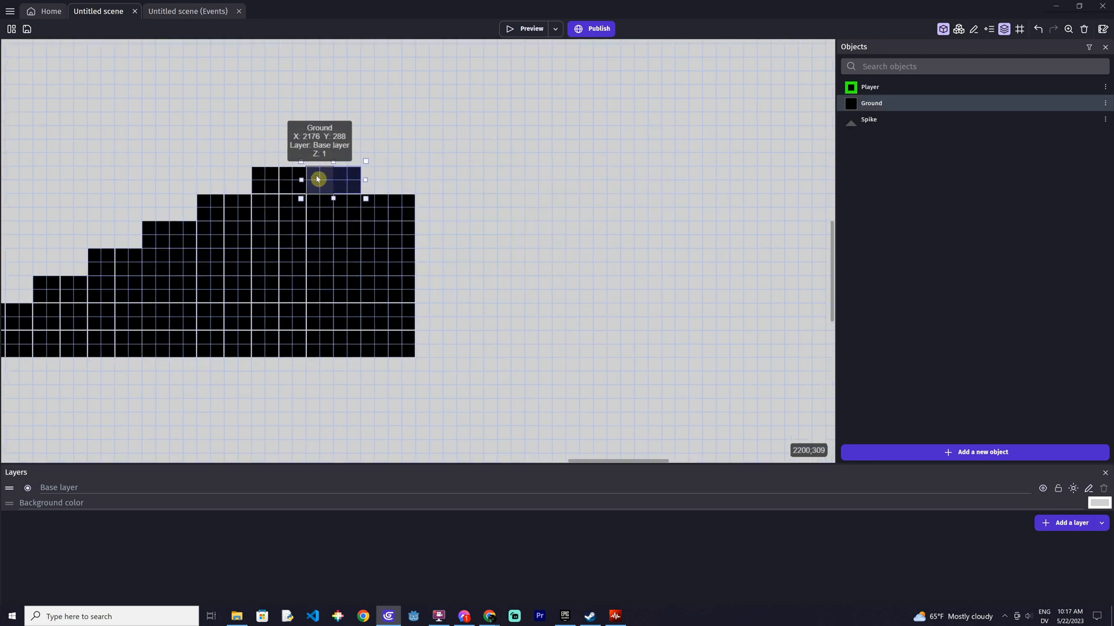
Duplicate groups of Ground blocks to build a solid descending staircase on the mound's far side, with each stair two blocks wide
drag(440, 217, 352, 365)
ctrl+drag(368, 228, 423, 229)
drag(497, 244, 406, 364)
ctrl+drag(430, 259, 485, 258)
drag(553, 271, 461, 363)
ctrl+drag(484, 290, 539, 290)
ctrl+drag(429, 302, 484, 302)
drag(539, 298, 435, 345)
ctrl+drag(462, 319, 517, 306)
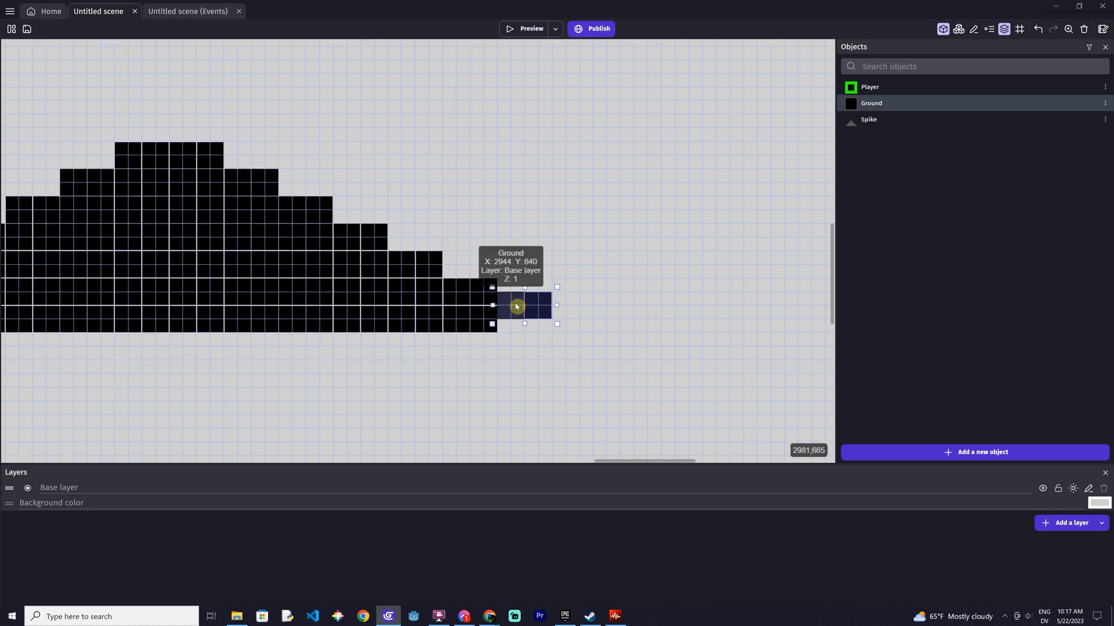
Extend the base row beyond the mound into a long flat stretch by duplicating Ground blocks
middle_drag(580, 348, 356, 353)
drag(356, 360, 332, 317)
key(ctrl+z)
drag(509, 373, 464, 323)
middle_drag(824, 363, 538, 342)
drag(572, 351, 573, 303)
Place Spike objects on the flat ground past the mound: two widely spaced ones, followed by five closer together
middle_drag(372, 308, 636, 307)
drag(868, 119, 427, 254)
drag(868, 120, 507, 253)
drag(868, 119, 586, 253)
drag(868, 119, 666, 249)
middle_drag(186, 278, 693, 250)
drag(869, 120, 347, 232)
drag(696, 243, 558, 244)
scroll(351, 366, down, 5)
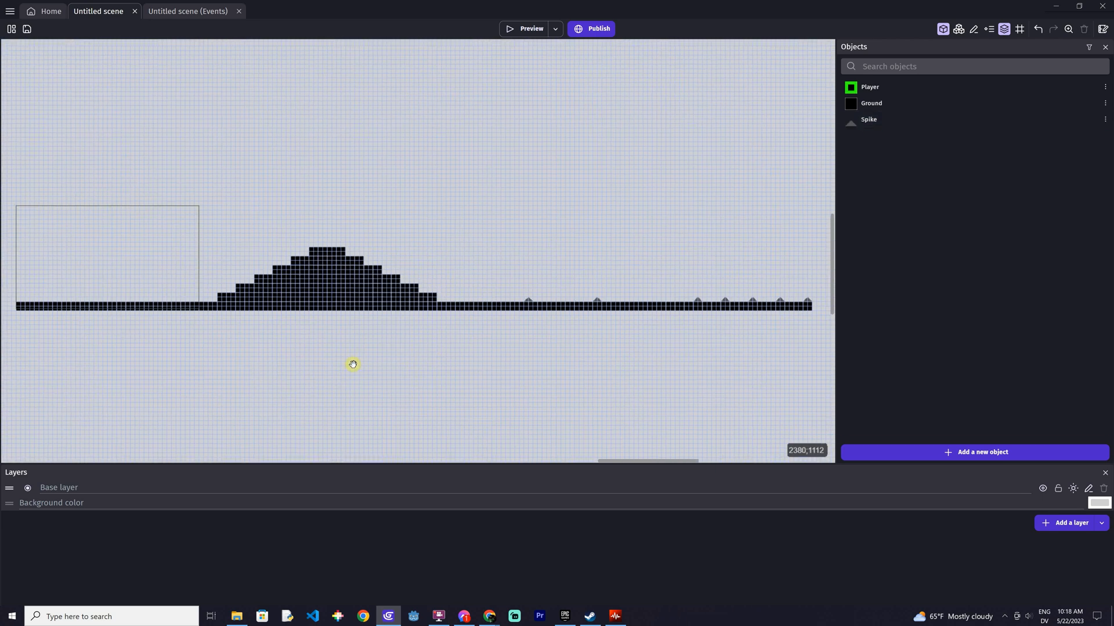
middle_drag(351, 365, 476, 366)
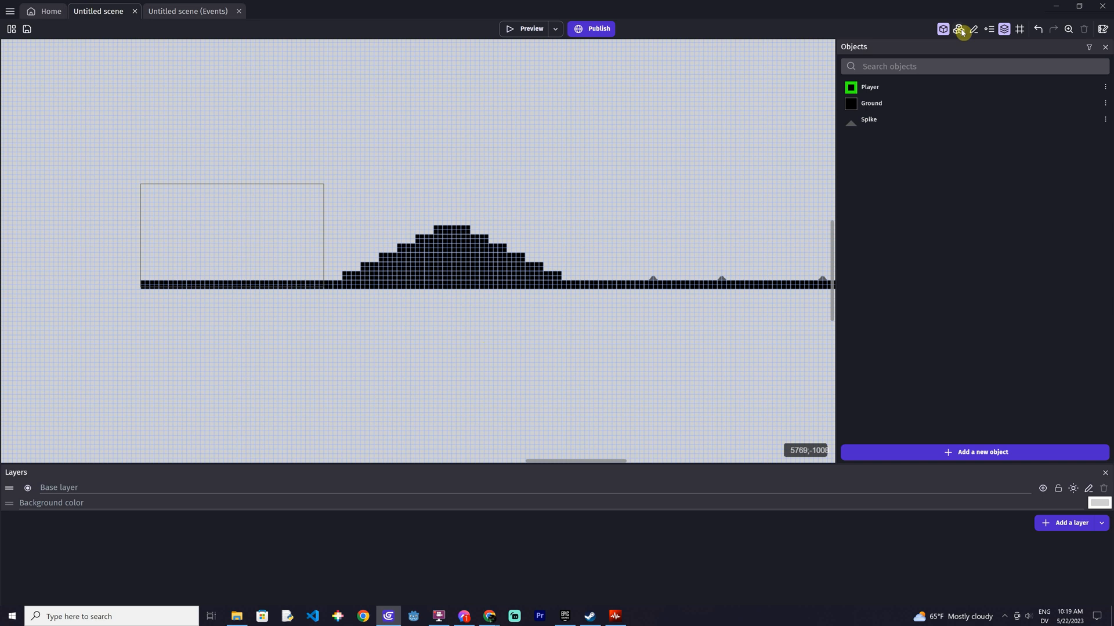
Create a new Sprite object named Hazard and open its image for drawing
click(996, 455)
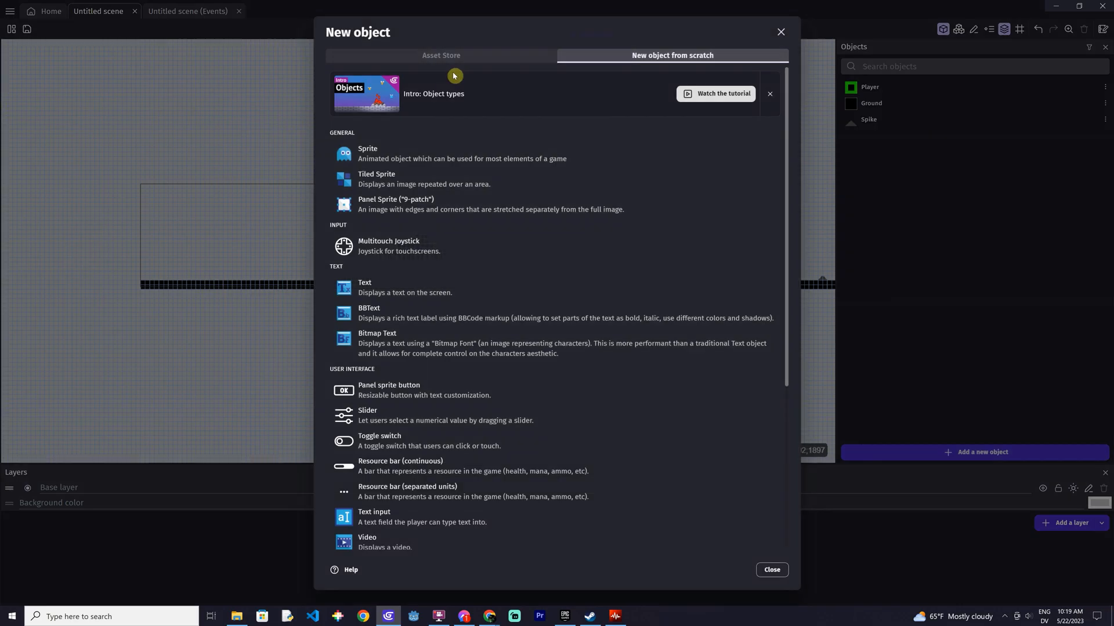
click(375, 148)
key(ctrl+a)
text(Hazard)
click(557, 335)
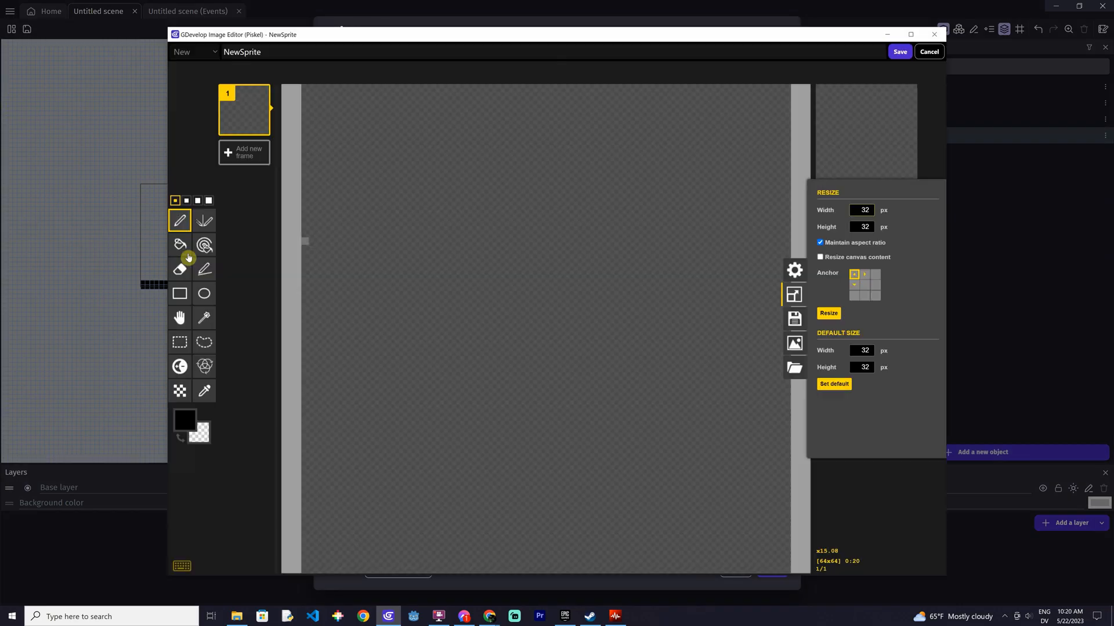
Draw a solid red #ff0000 rectangle across the canvas, leaving a thin transparent strip at the top, and save the image
click(179, 292)
click(185, 420)
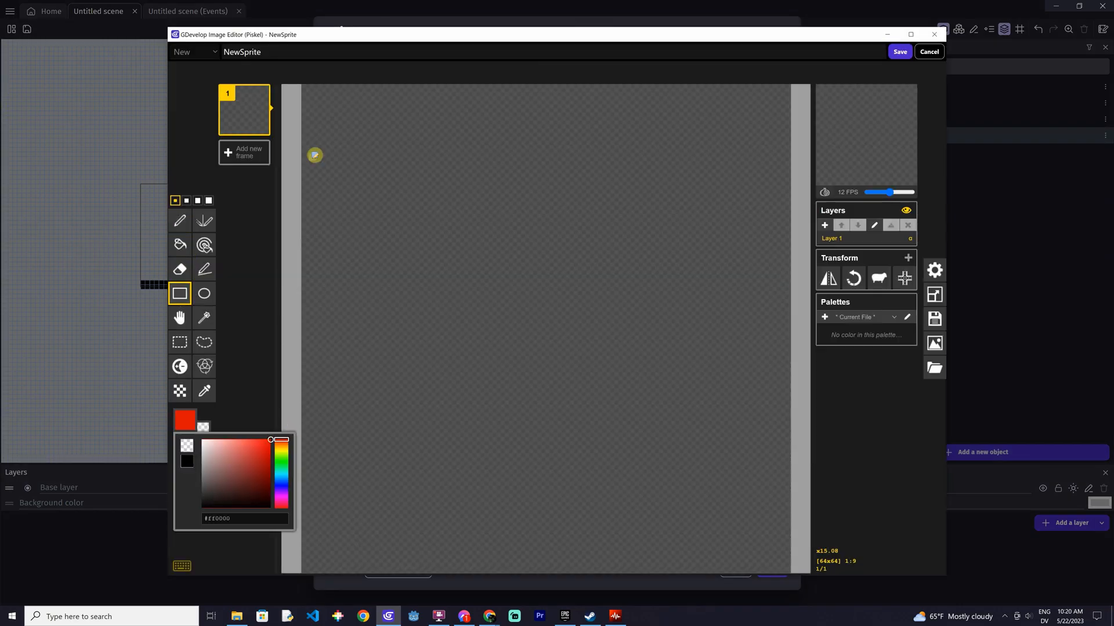
drag(305, 134, 788, 567)
click(181, 245)
click(522, 348)
click(899, 52)
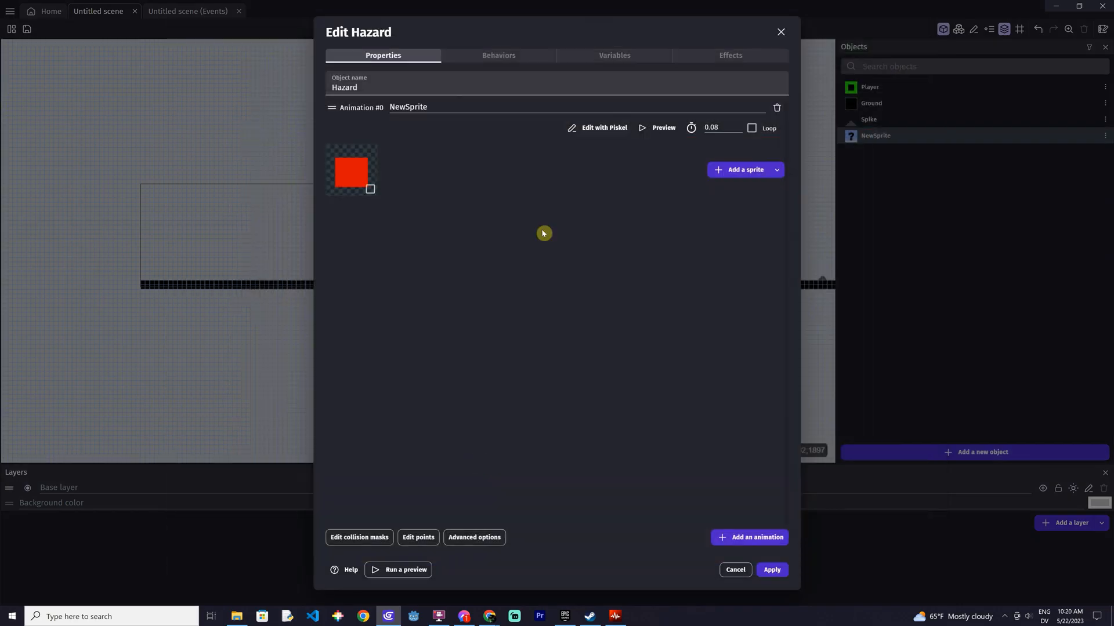
Give Hazard a custom collision mask with both upper vertices lowered to Y 6, and apply the object's settings
click(357, 537)
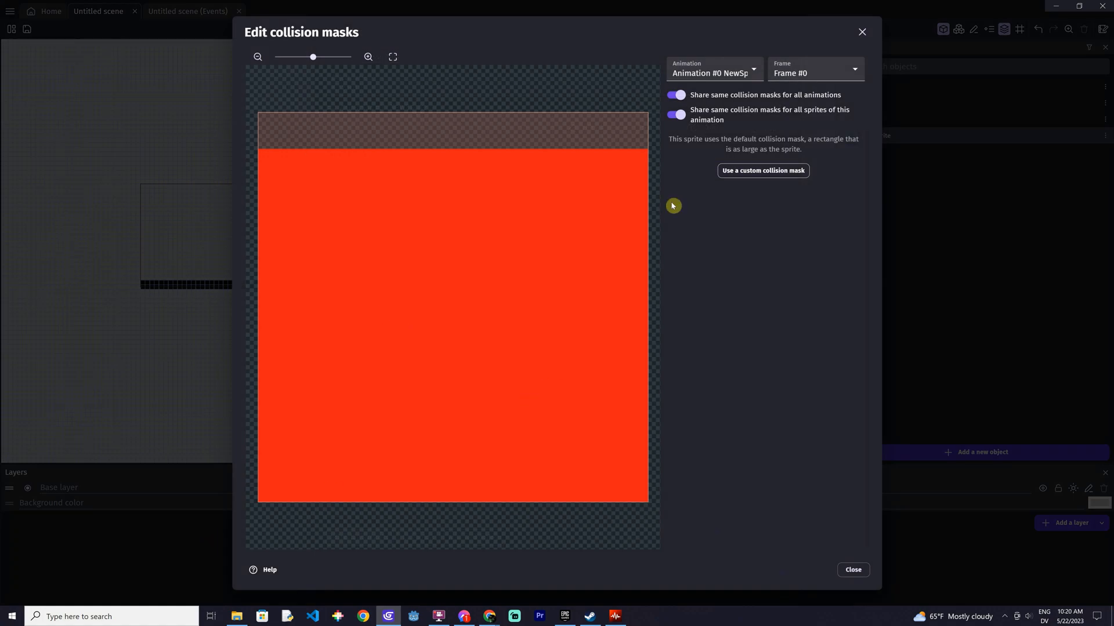
click(753, 172)
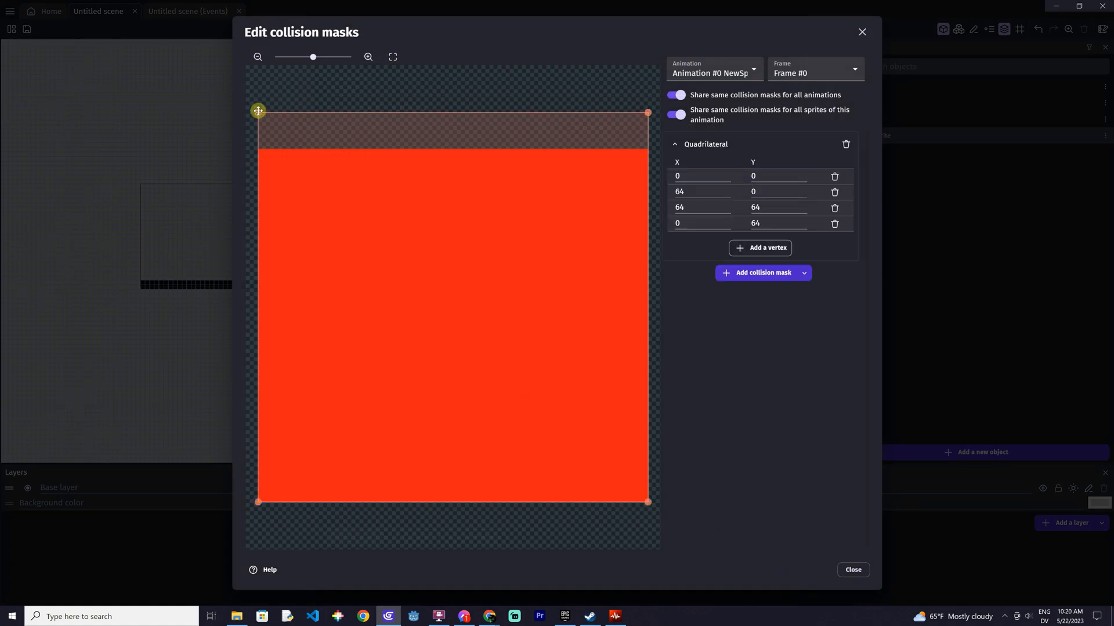
drag(256, 111, 249, 149)
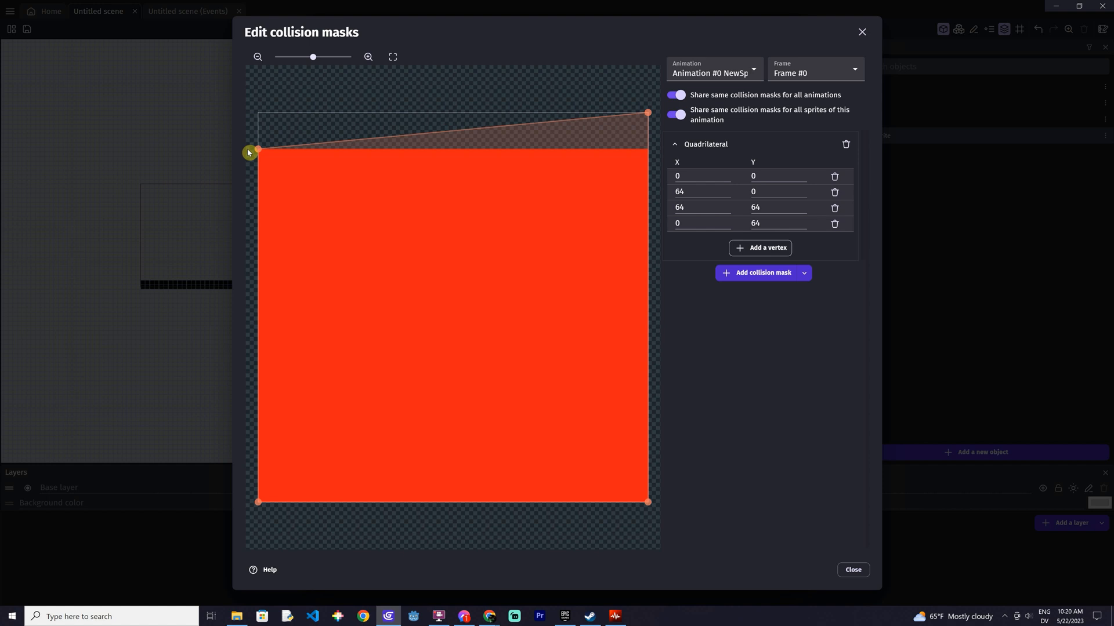
drag(647, 110, 657, 150)
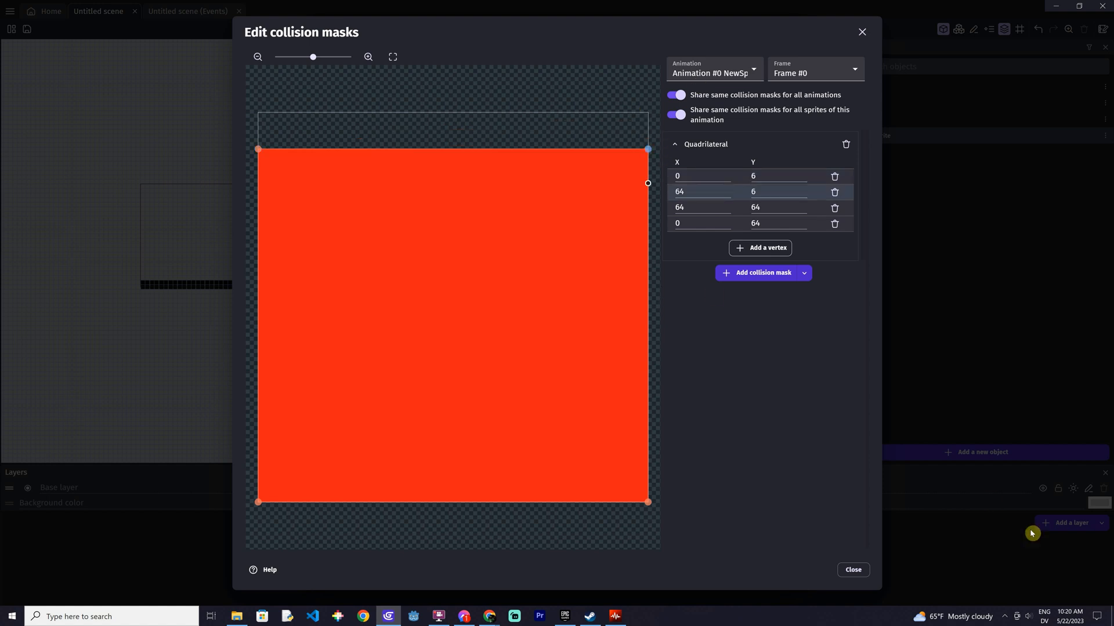
click(853, 570)
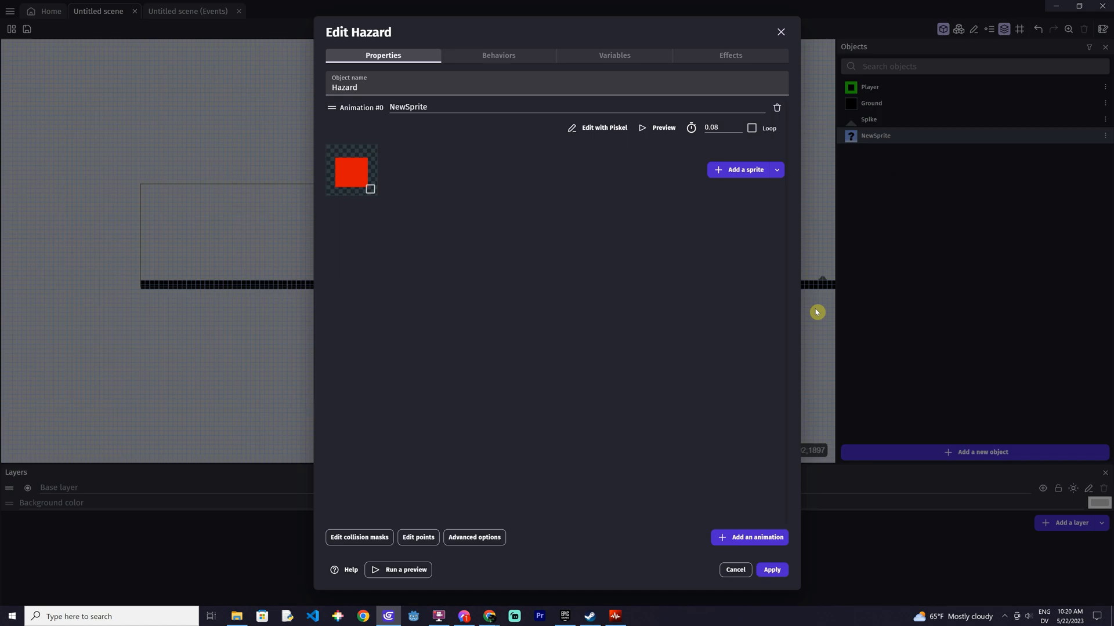
click(772, 570)
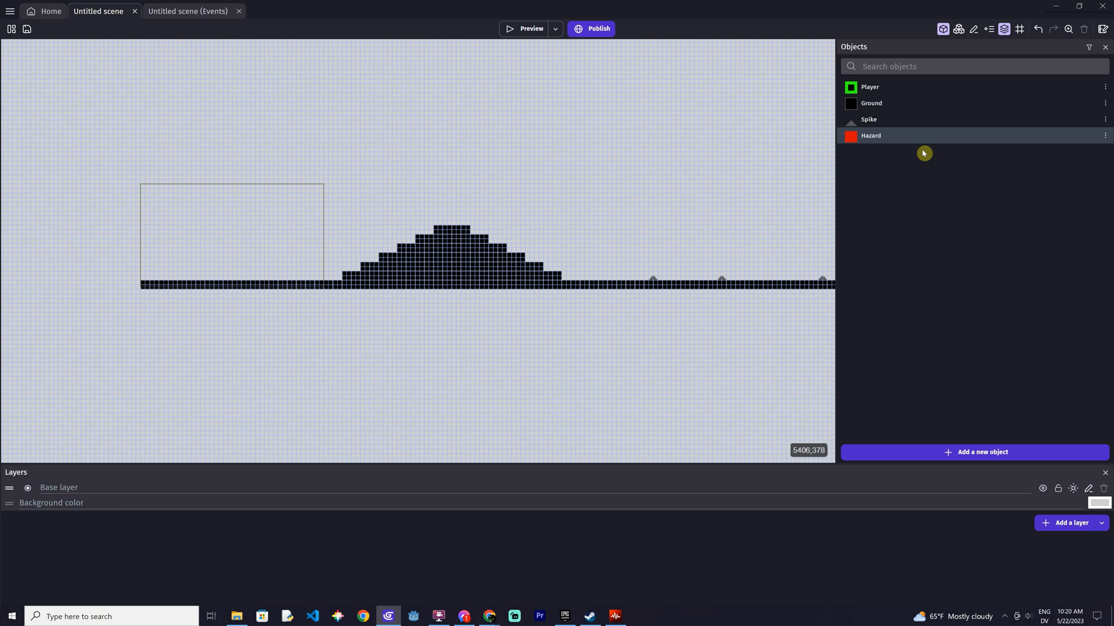
Create an object group named Obstacles
click(943, 29)
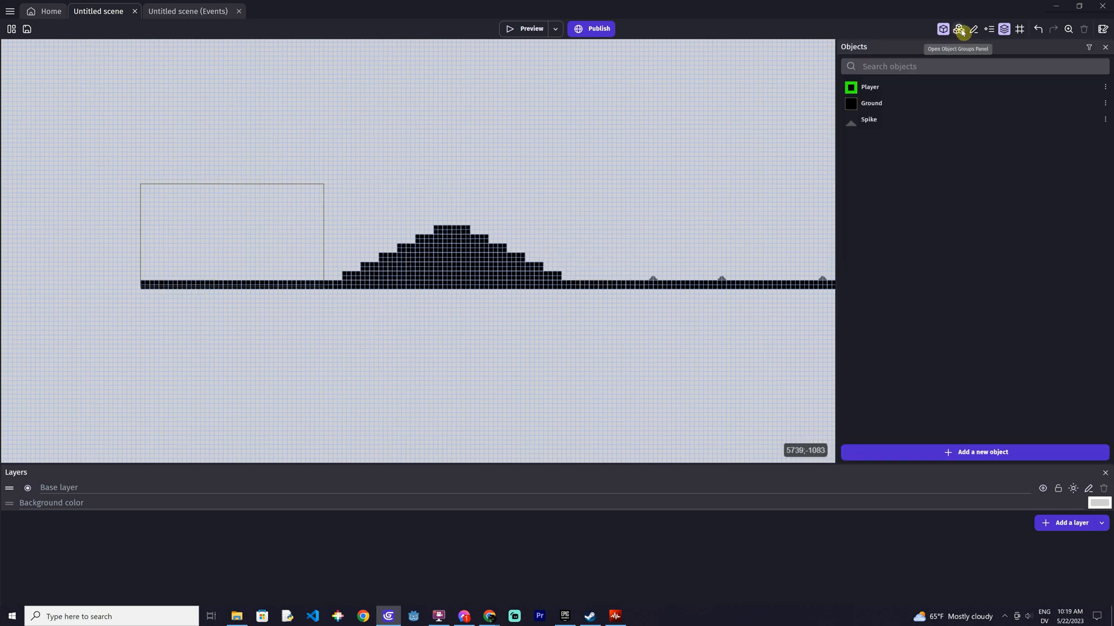
click(960, 30)
click(958, 596)
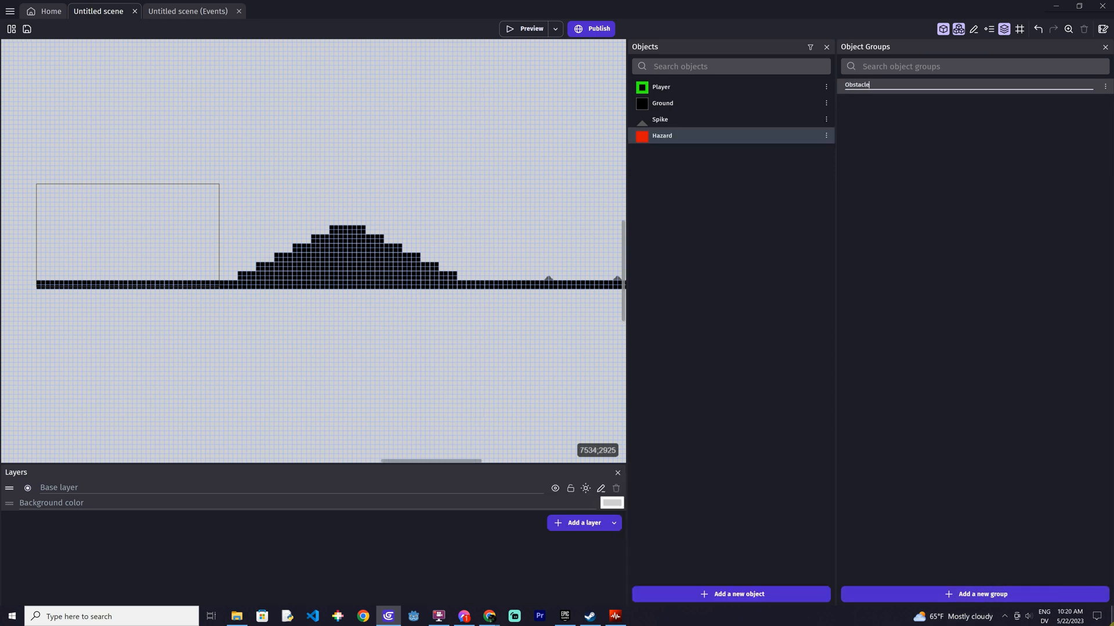
click(863, 89)
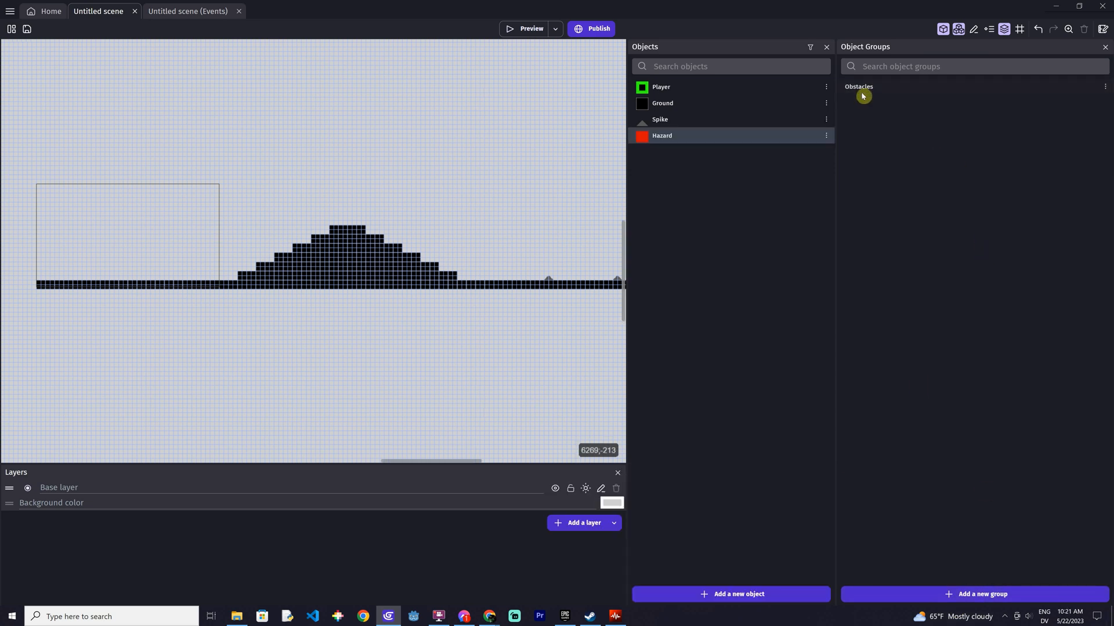
Add Ground, Spike and Hazard to the Obstacles group and apply the change
double_click(863, 88)
click(452, 306)
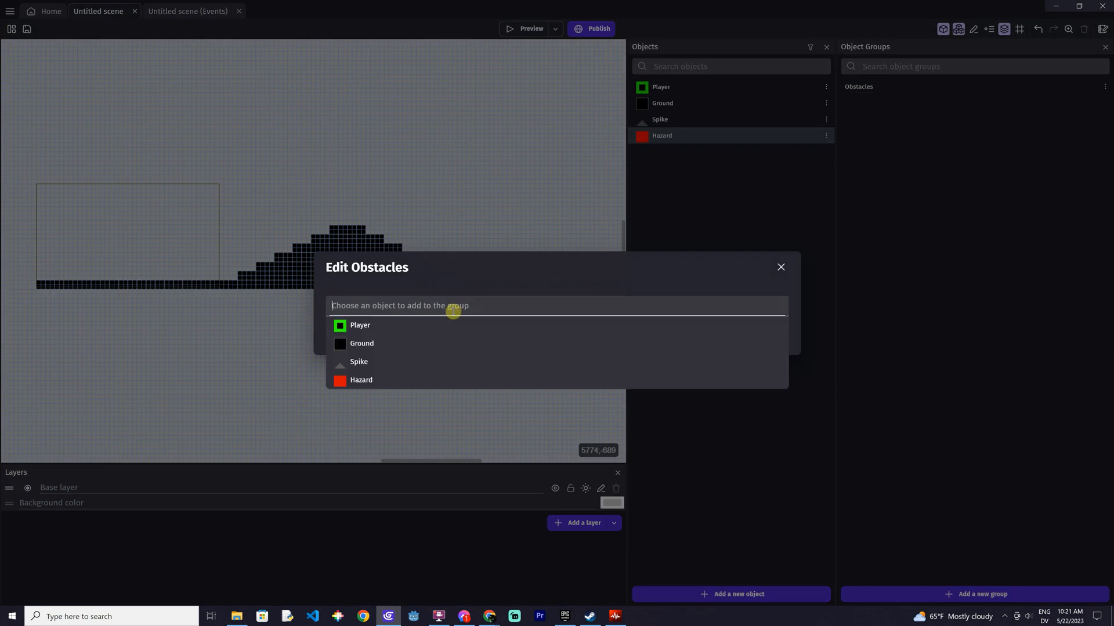
click(393, 343)
click(393, 333)
click(374, 377)
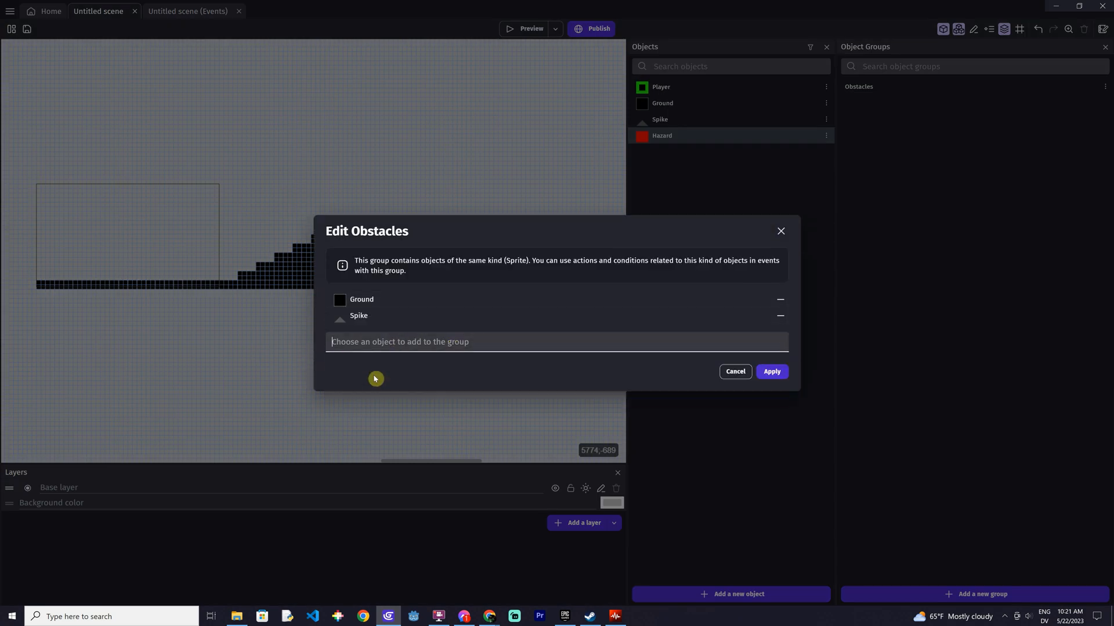
click(381, 342)
click(365, 380)
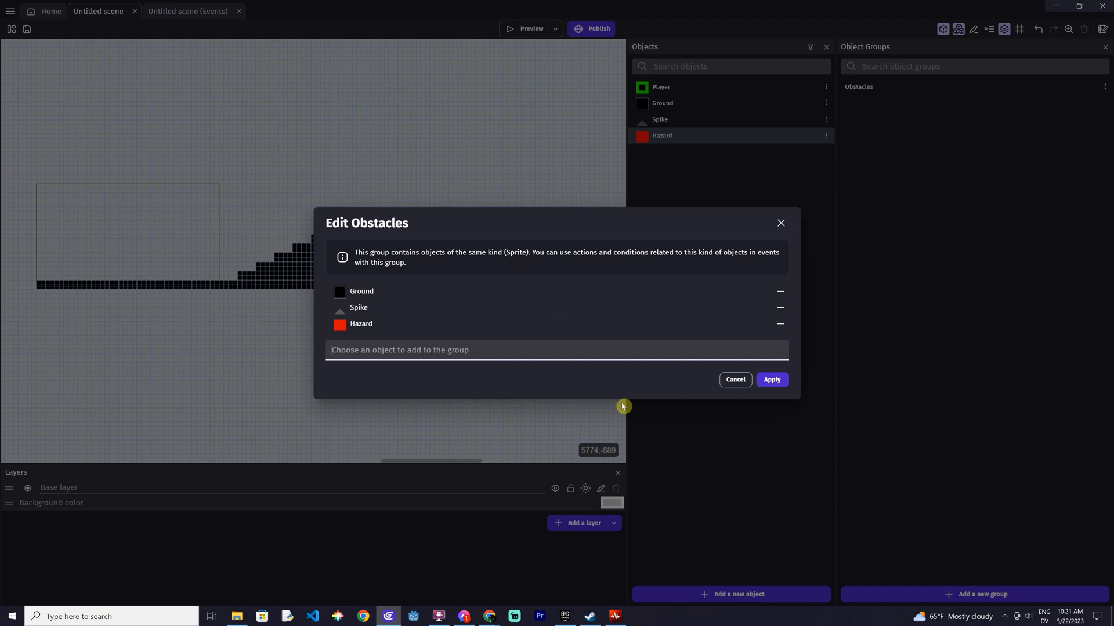
click(772, 380)
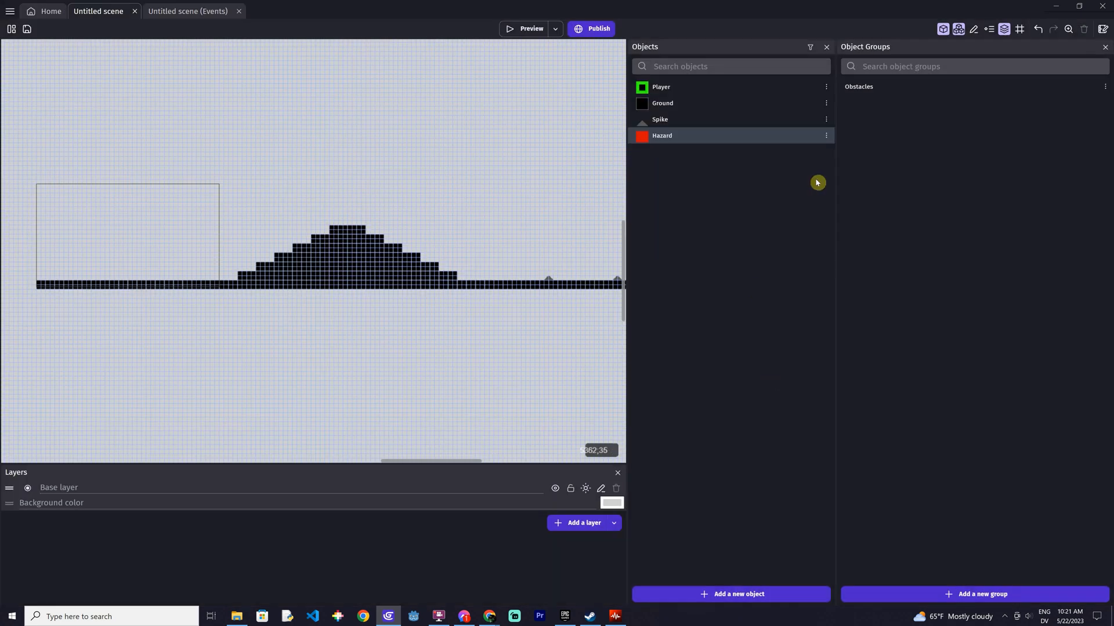
Place a Player instance on the ground near the start of the level
drag(659, 87, 301, 161)
drag(229, 203, 48, 274)
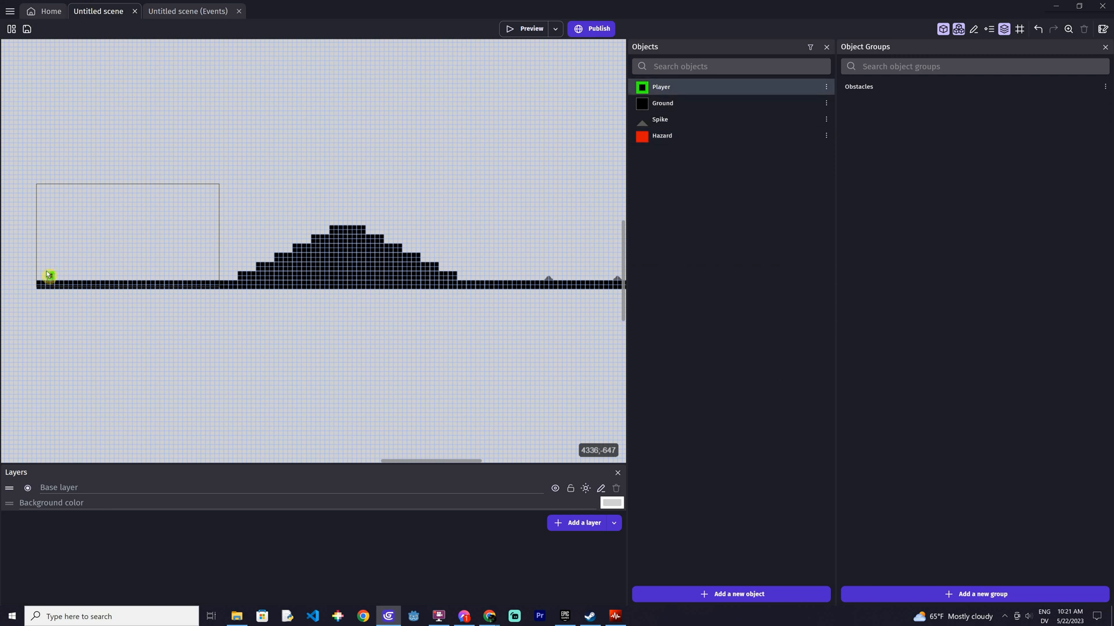
In the scene's events, add an action without conditions that centers the camera on Player on the Base layer
key(ctrl+Tab)
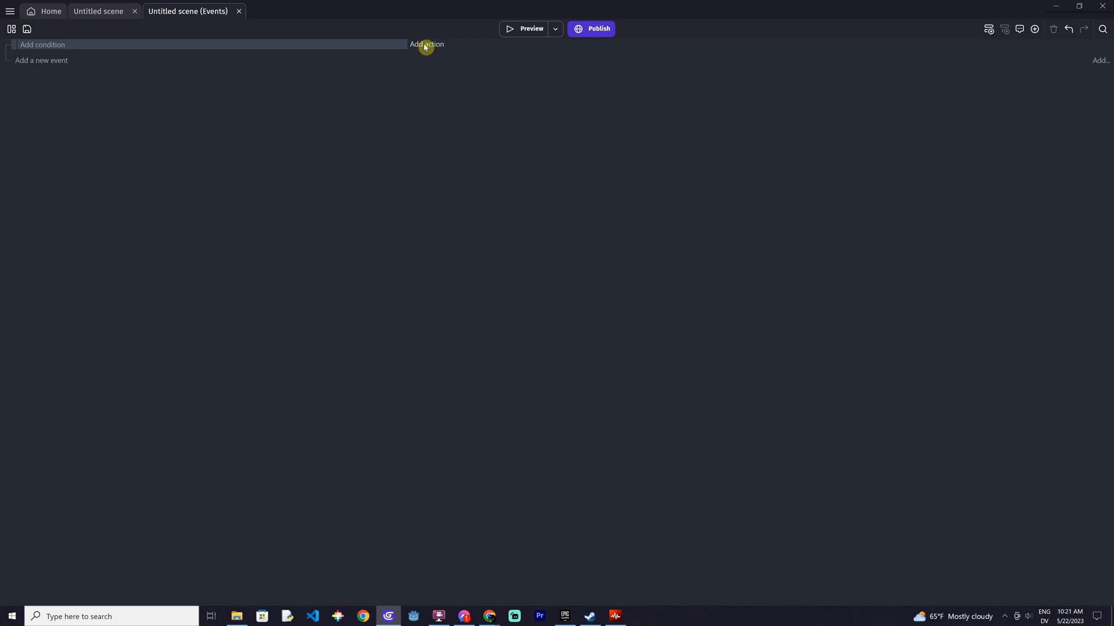
click(425, 45)
text(camera)
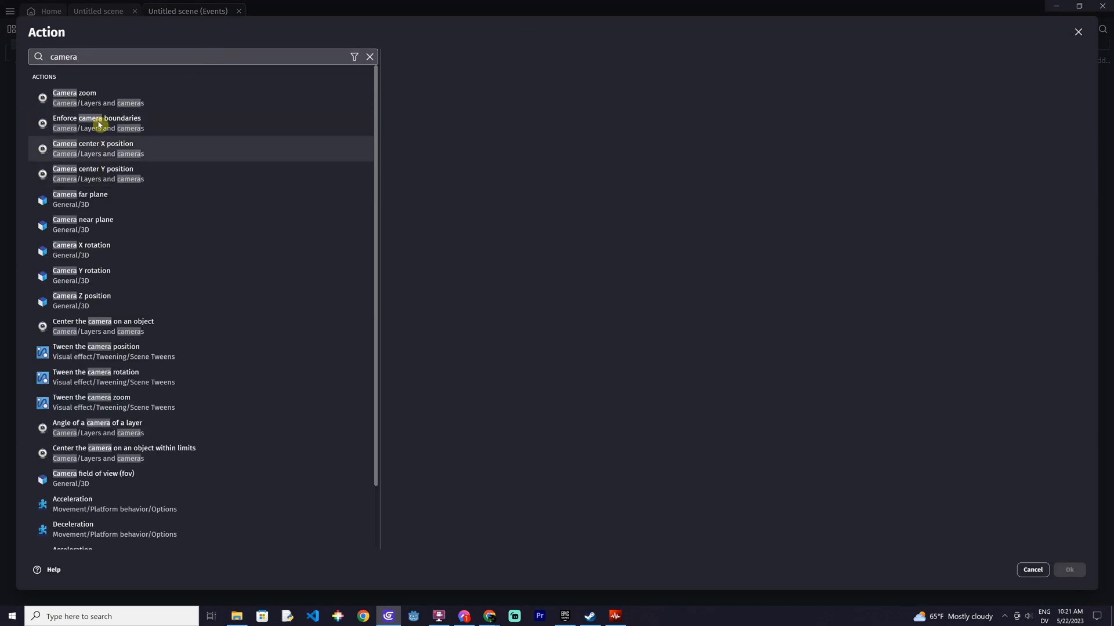
click(173, 332)
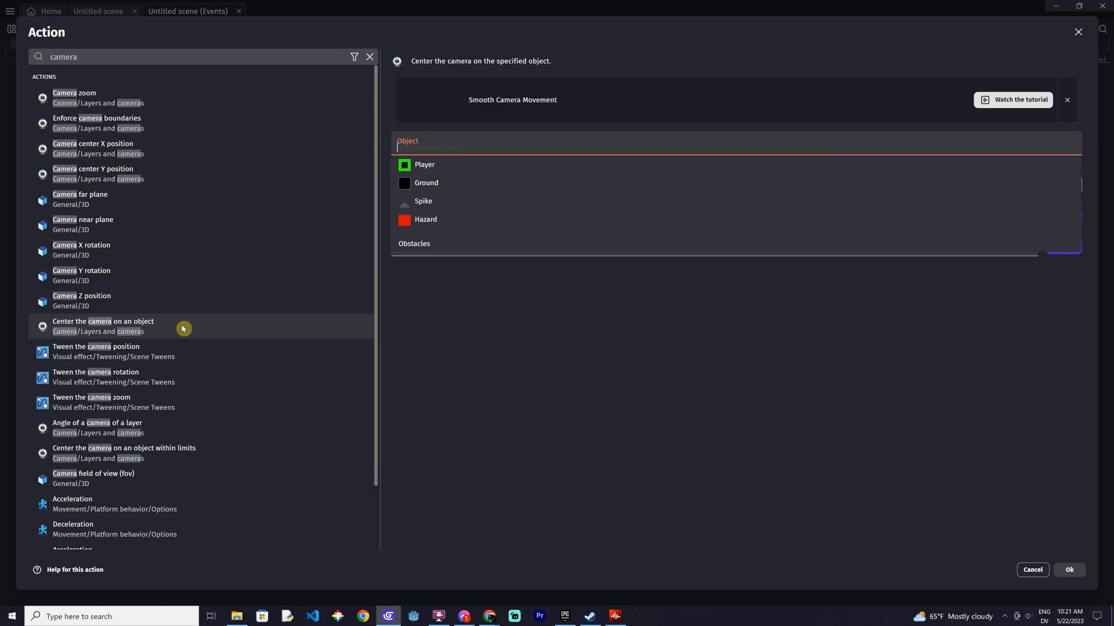
click(420, 174)
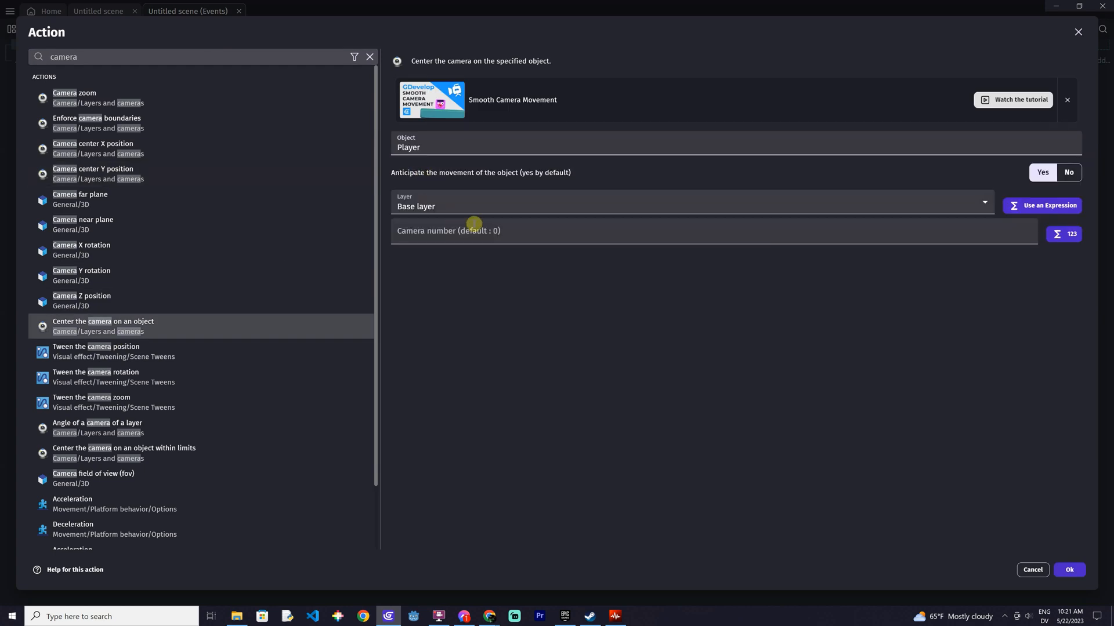
click(1070, 571)
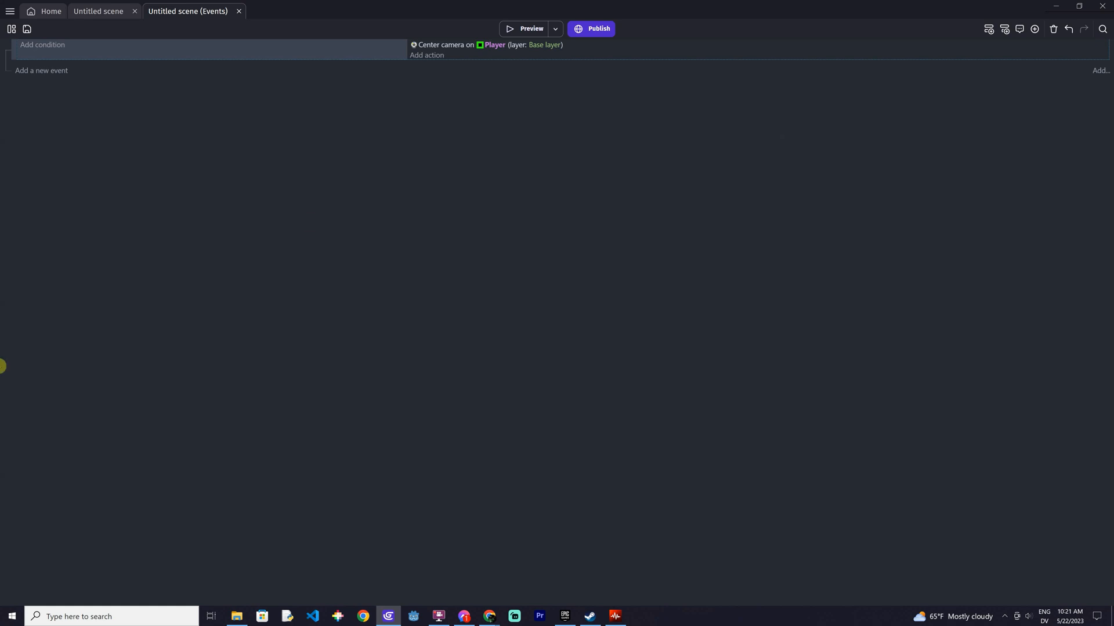
Add an event with the condition "At the beginning of the scene" and move it above the camera event
click(43, 71)
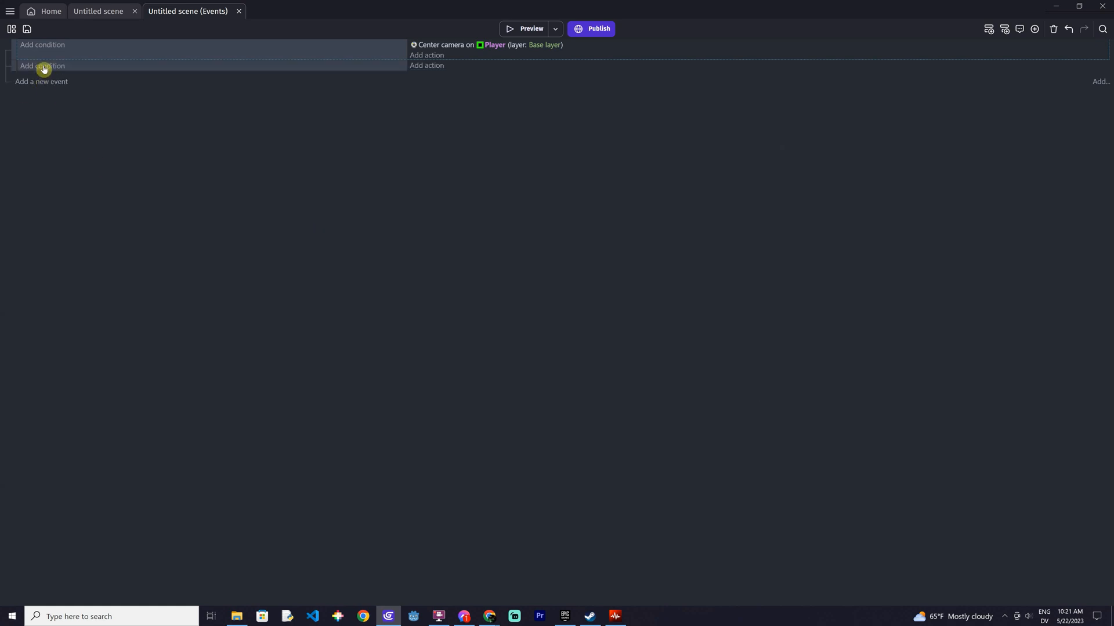
click(43, 67)
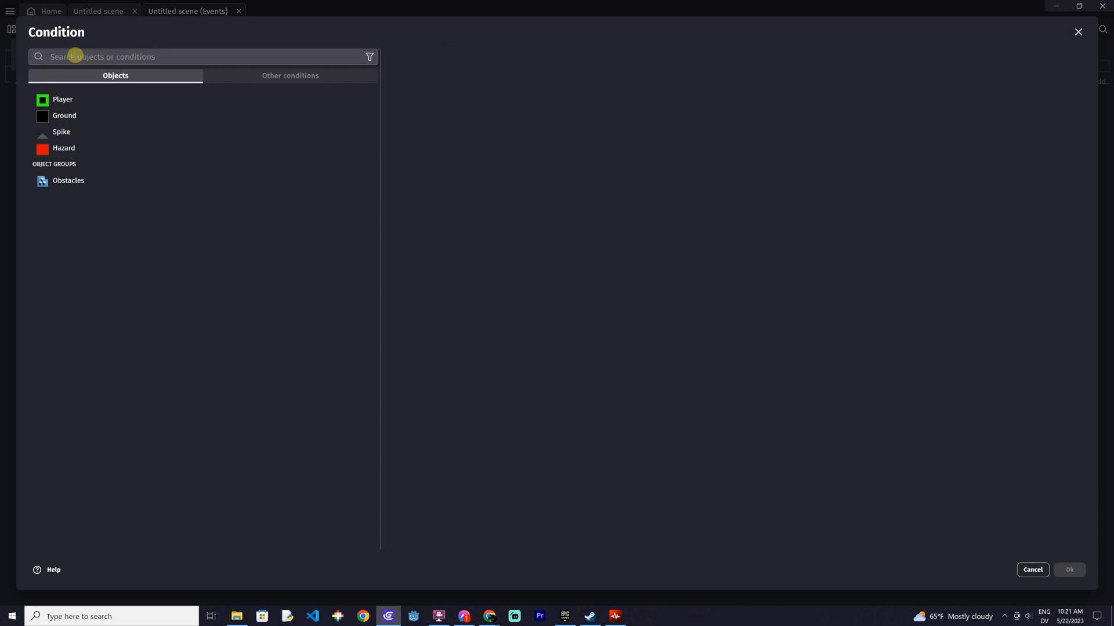
click(76, 55)
text(beginn)
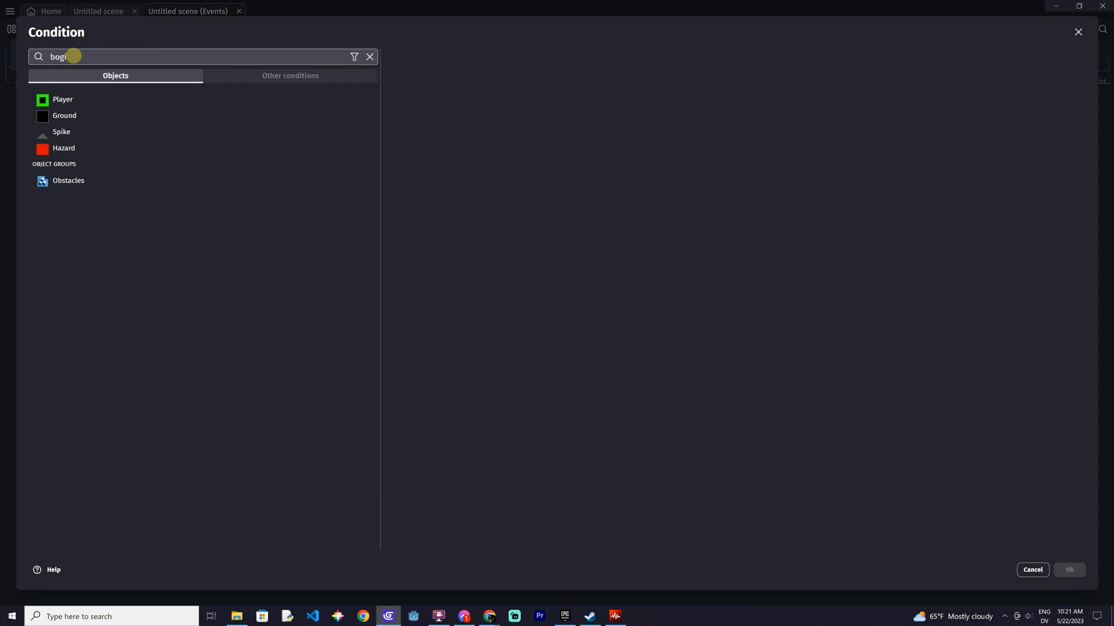
text(ing)
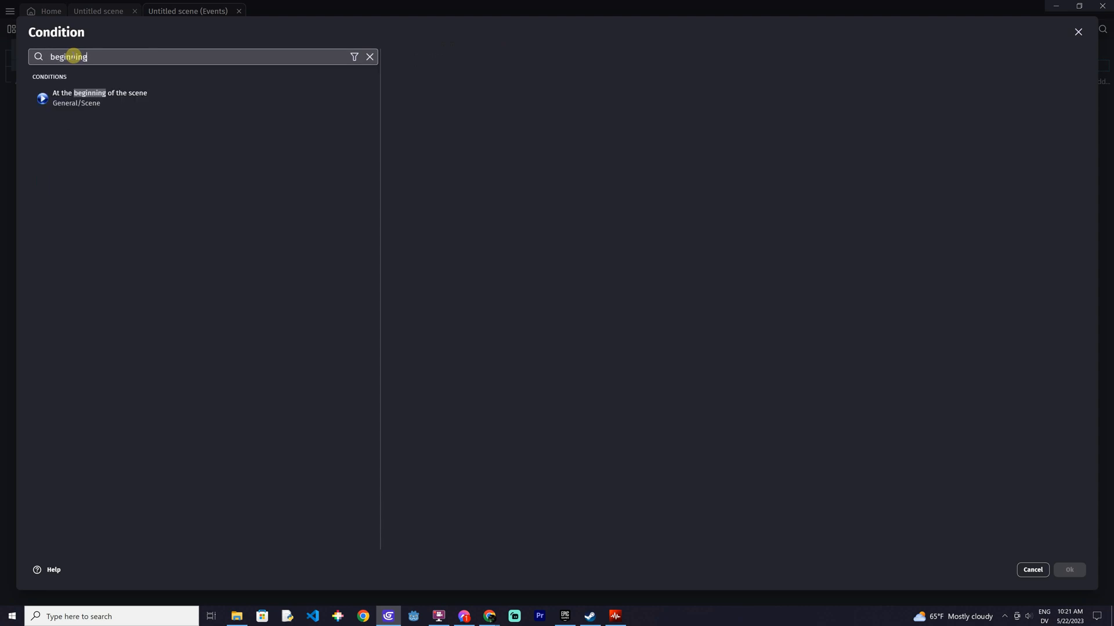
click(104, 103)
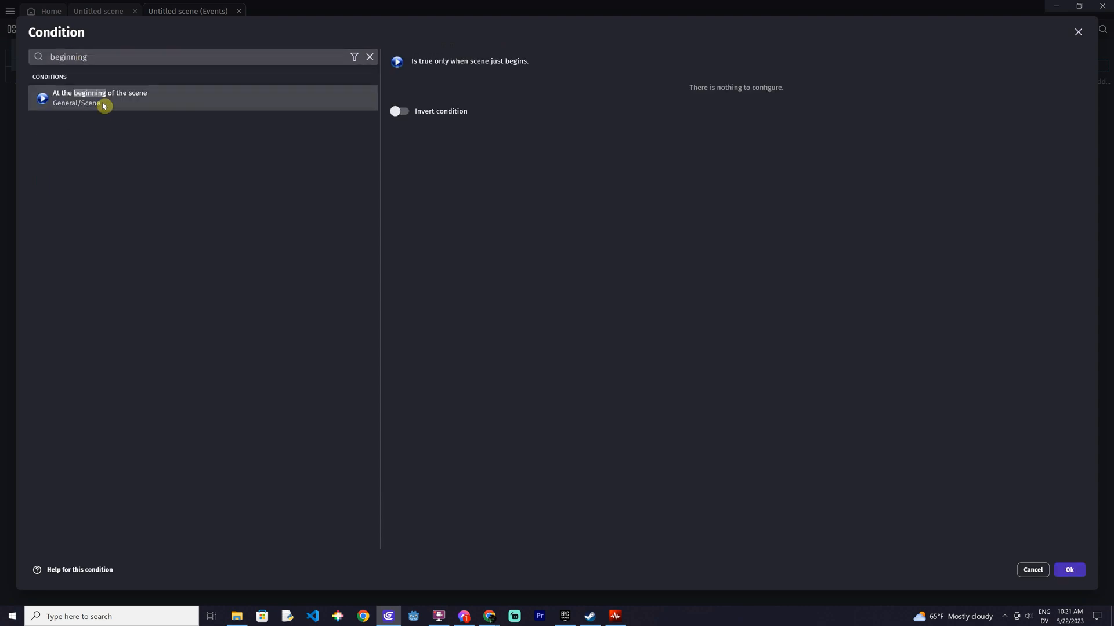
click(1069, 571)
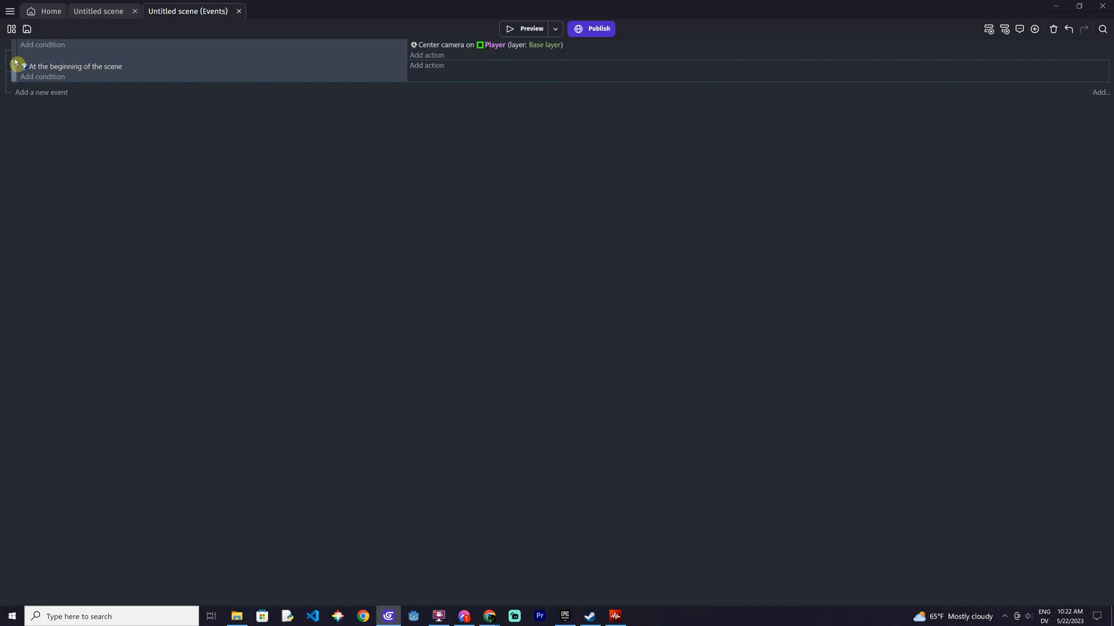
drag(14, 66, 16, 45)
Add an action to the beginning-of-scene event that ignores the default platformer controls for Player, set to yes
click(427, 54)
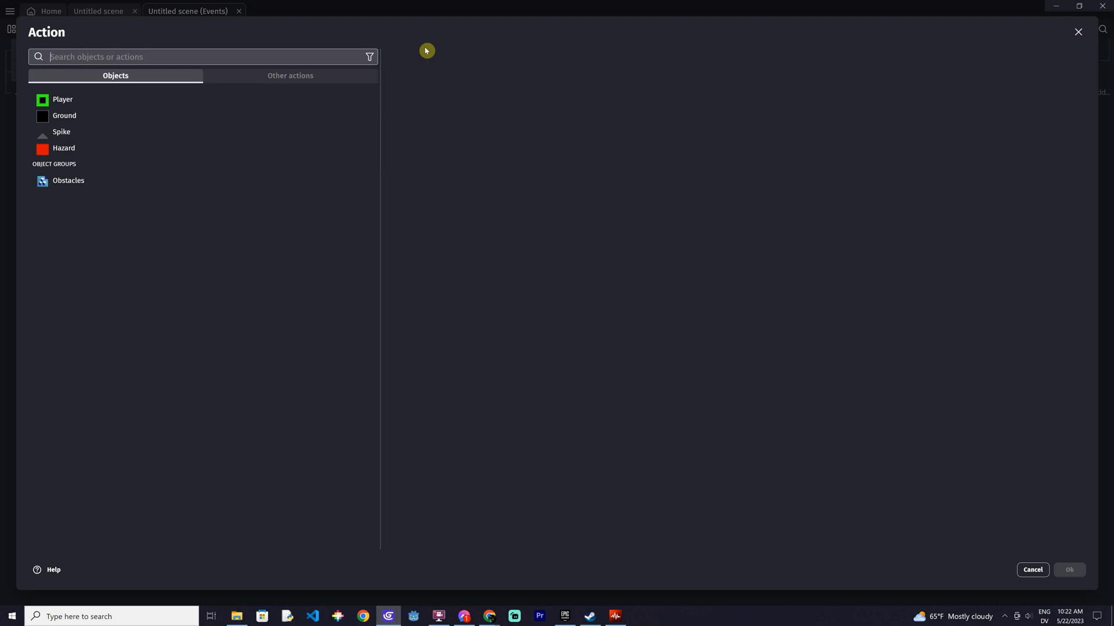
text(ig)
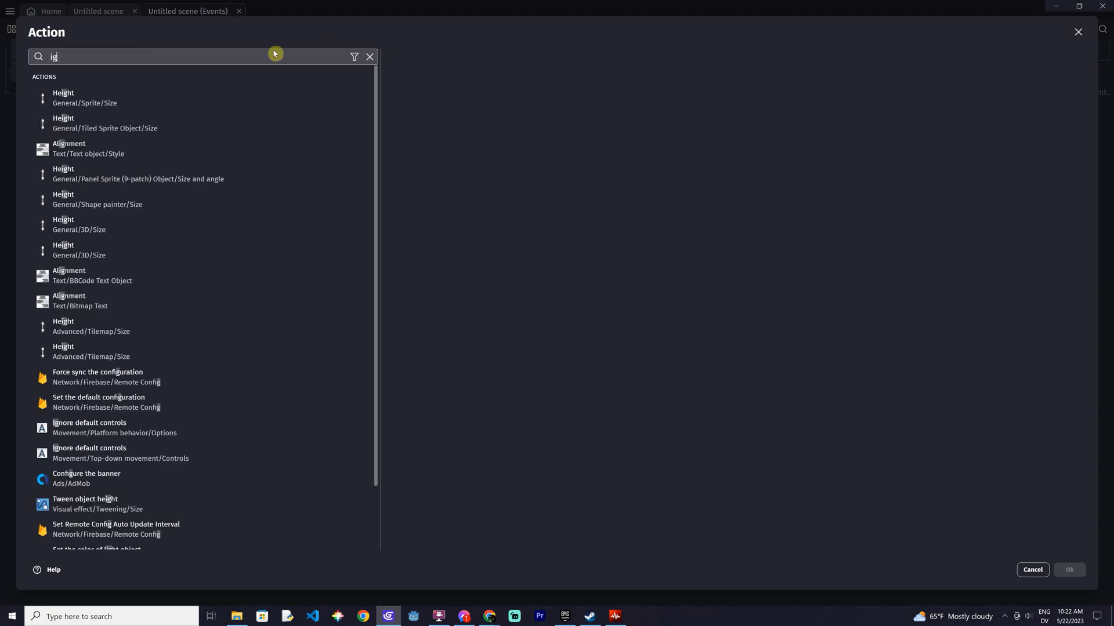
text(nore)
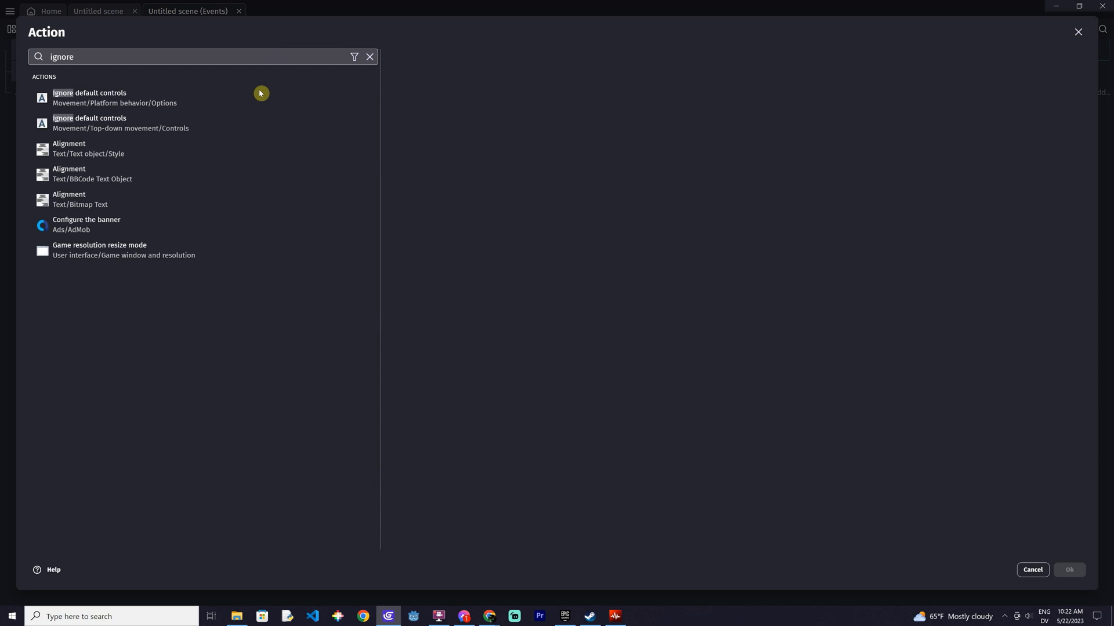
click(261, 93)
click(413, 121)
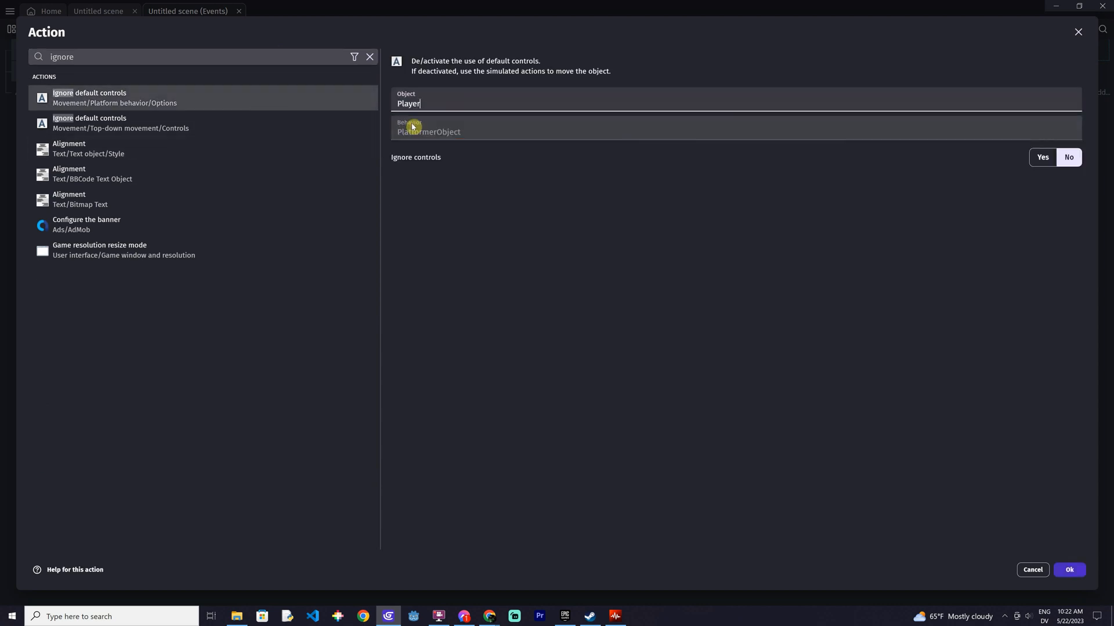
click(1069, 569)
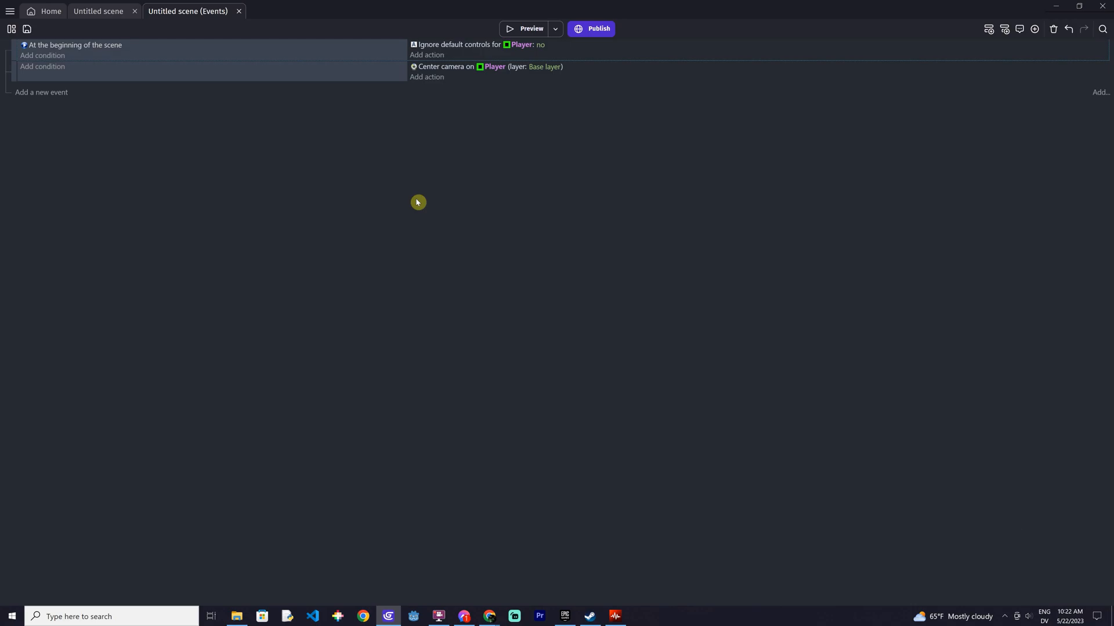
click(540, 45)
click(607, 68)
click(379, 248)
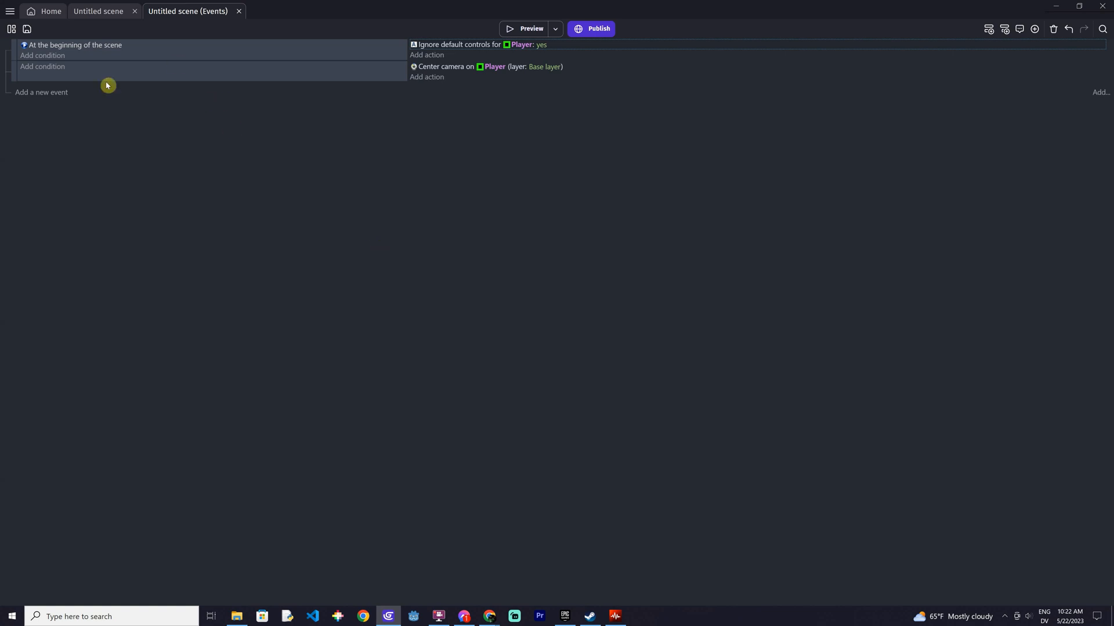
Add a new event with a Key pressed condition for the Space key
click(58, 93)
click(58, 92)
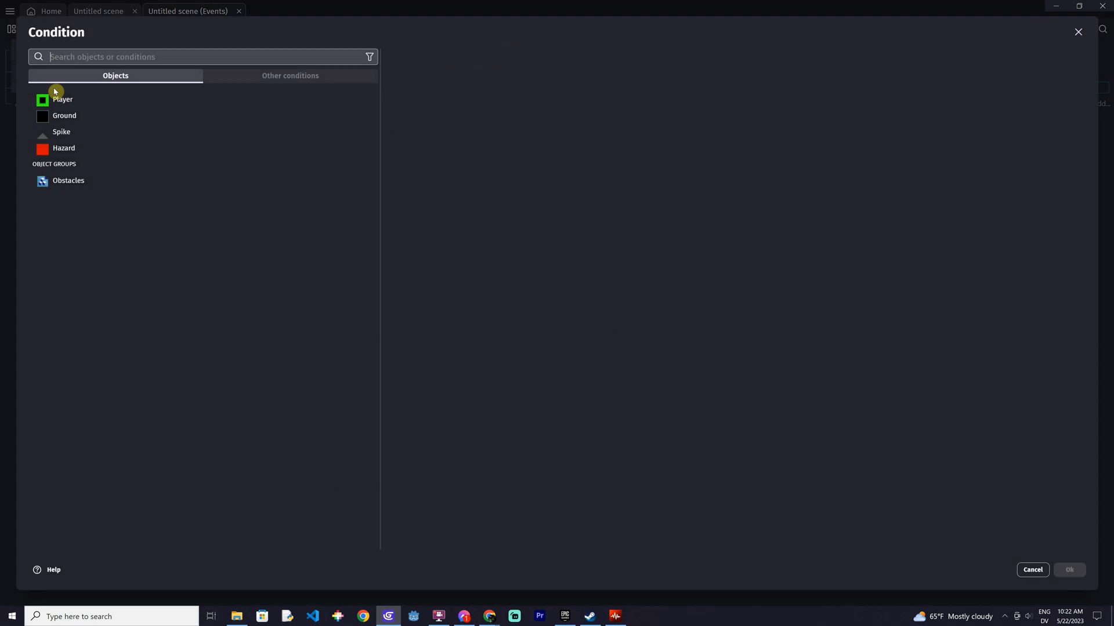
text(key p)
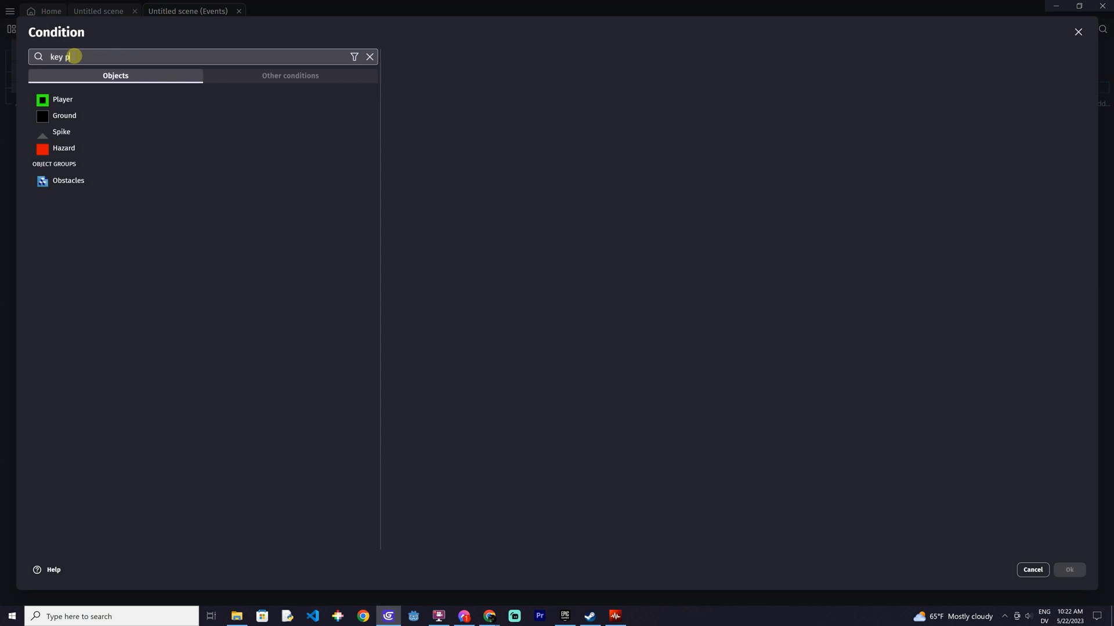
text(ressed)
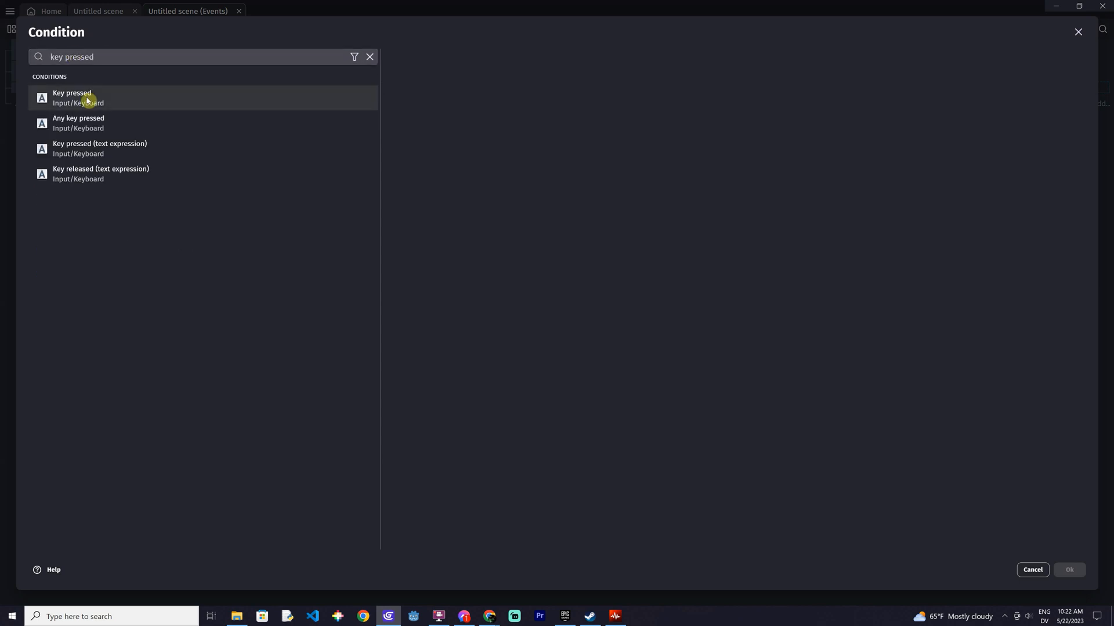
click(84, 97)
text(space)
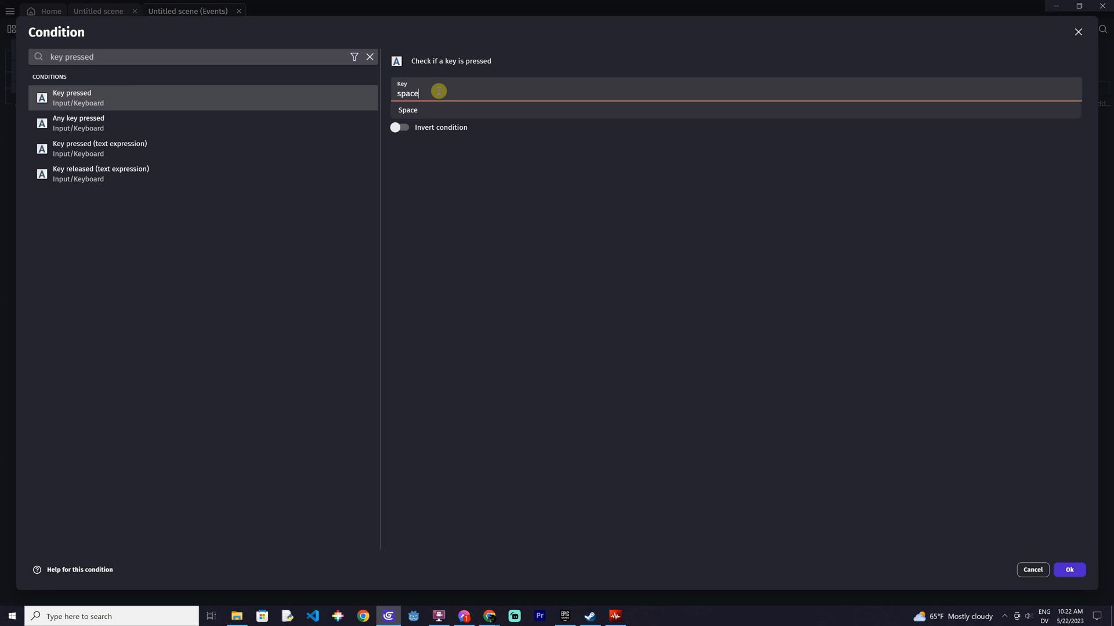
click(435, 113)
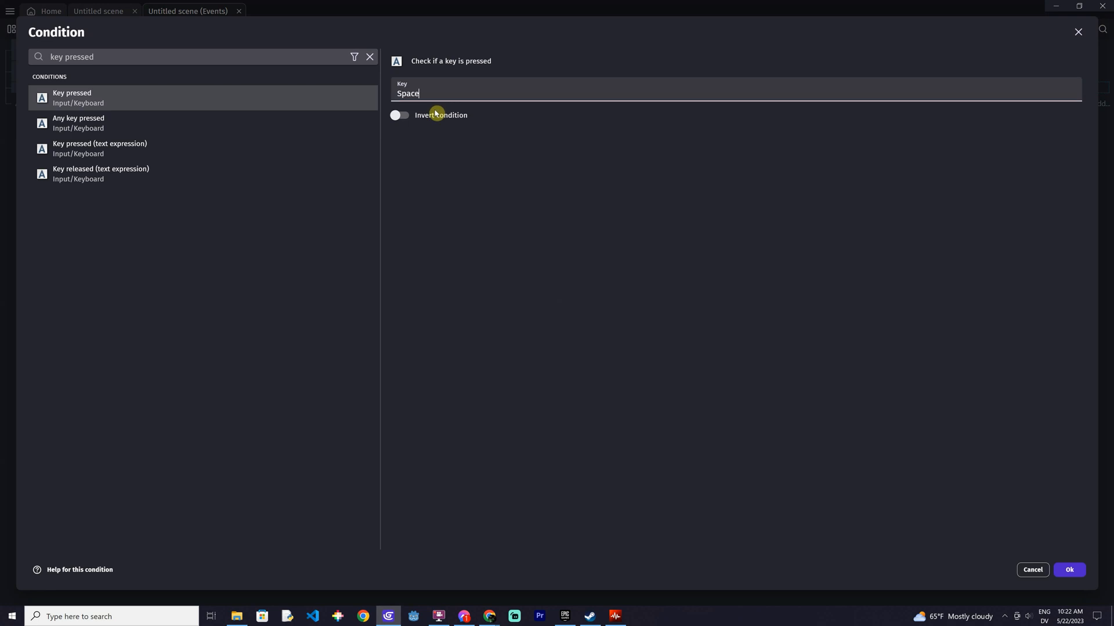
click(1069, 570)
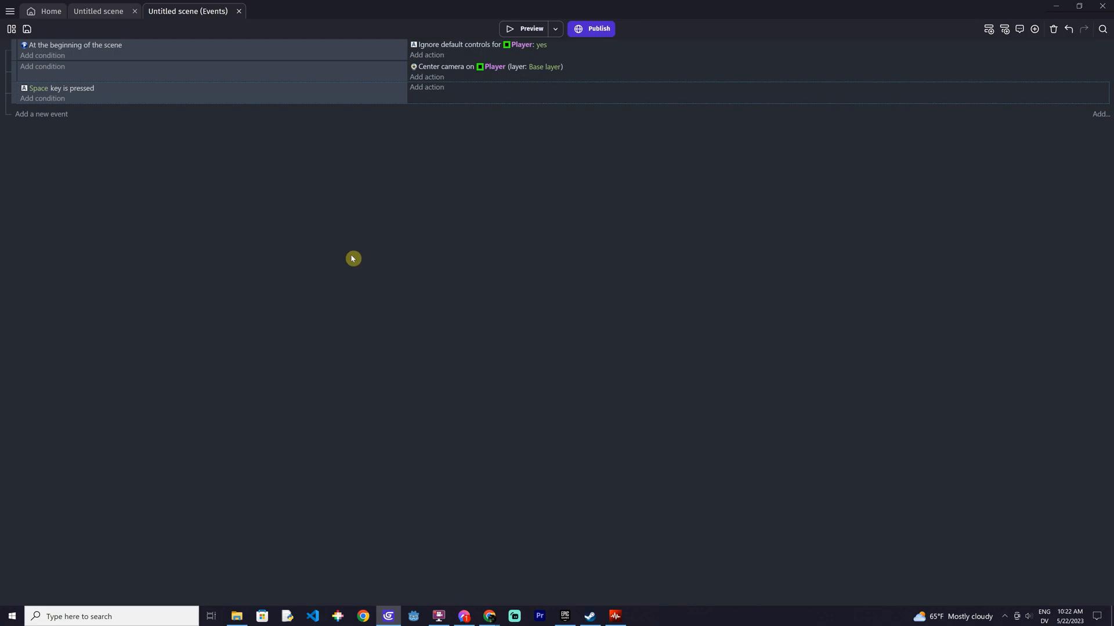
Give the Space key event an action that simulates a jump key press for Player
click(420, 90)
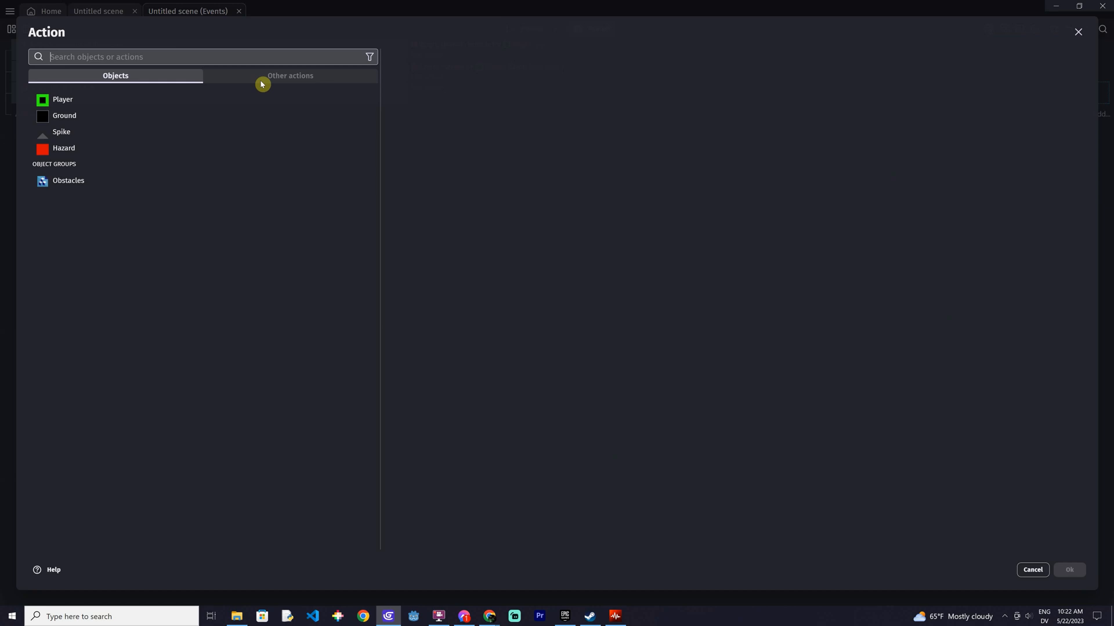
click(72, 100)
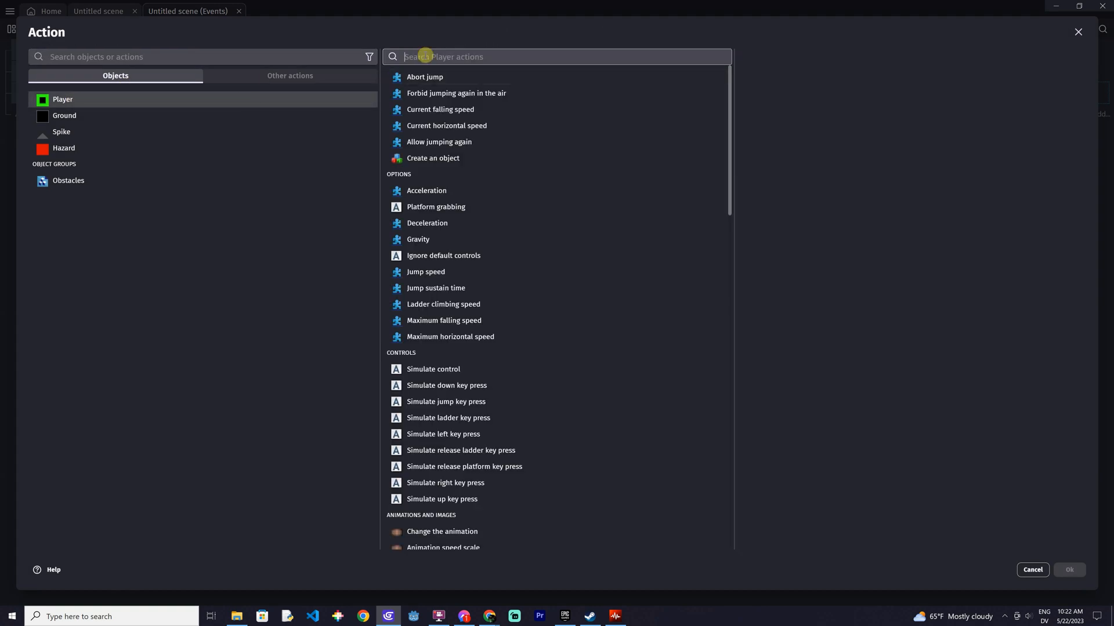
click(444, 408)
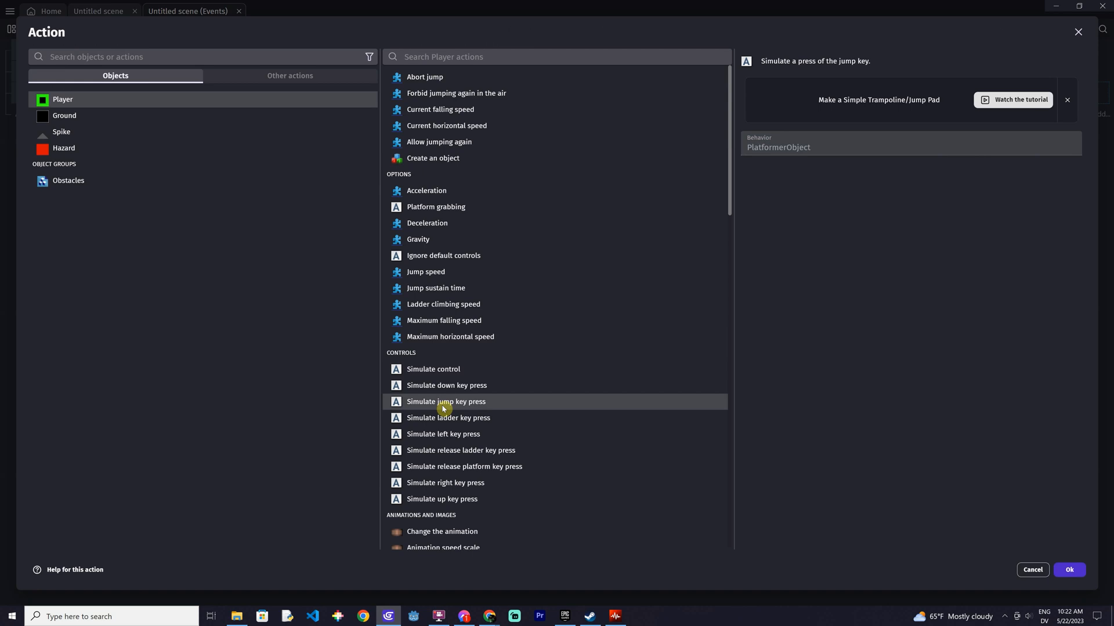
click(1071, 570)
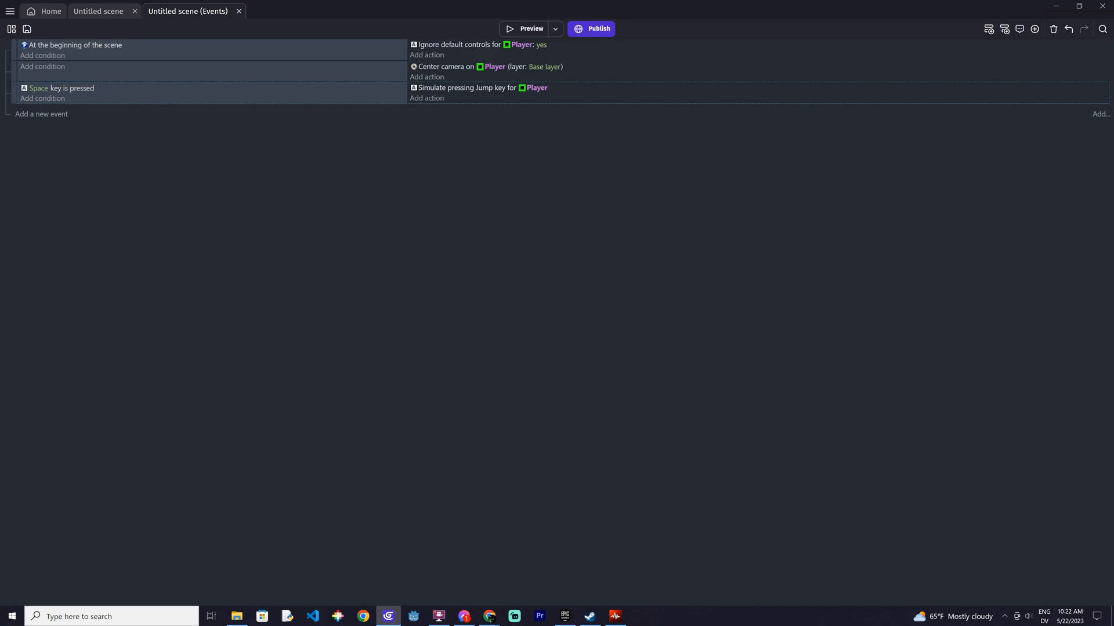
Preview the game, make the Player jump repeatedly to check the camera's behavior, and close the preview
click(525, 29)
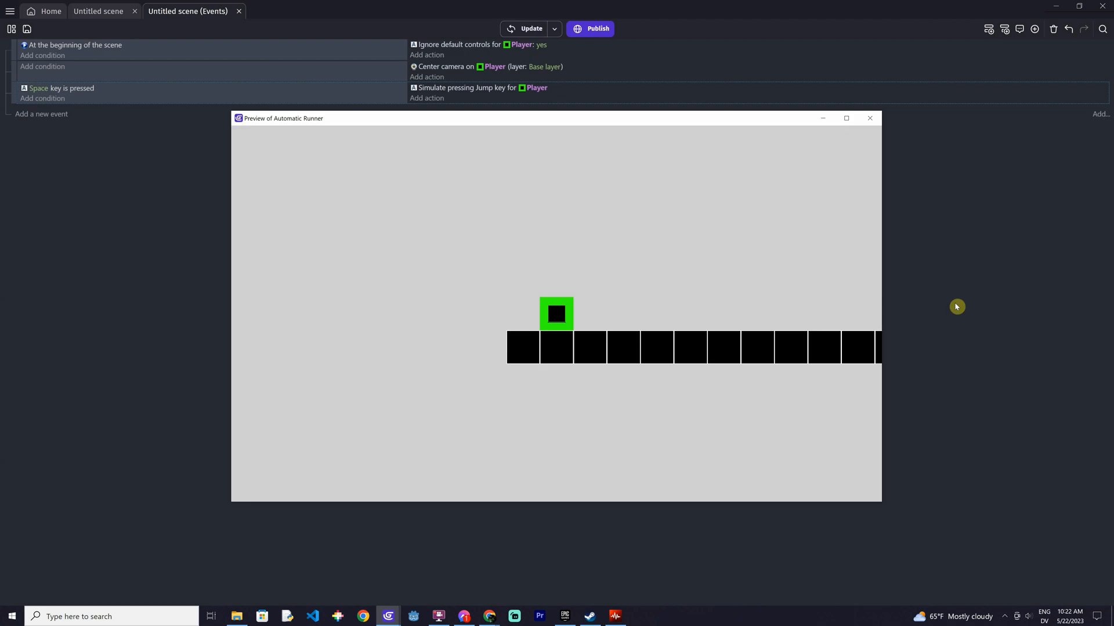
key(space)
key(space)
key(space)
key(space)
key(space)
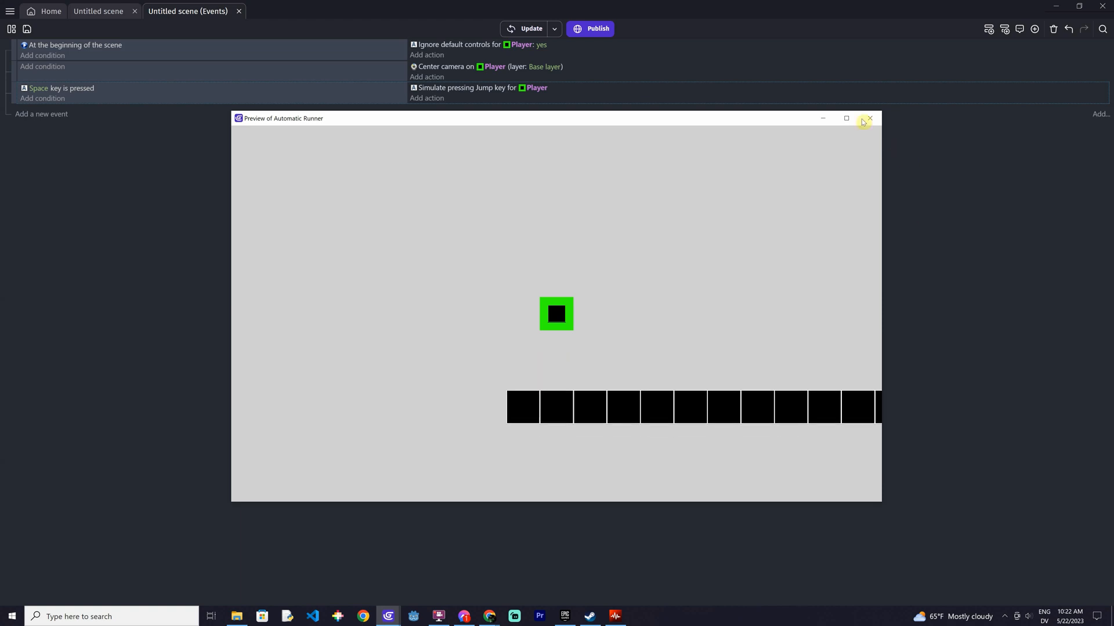
key(space)
click(868, 119)
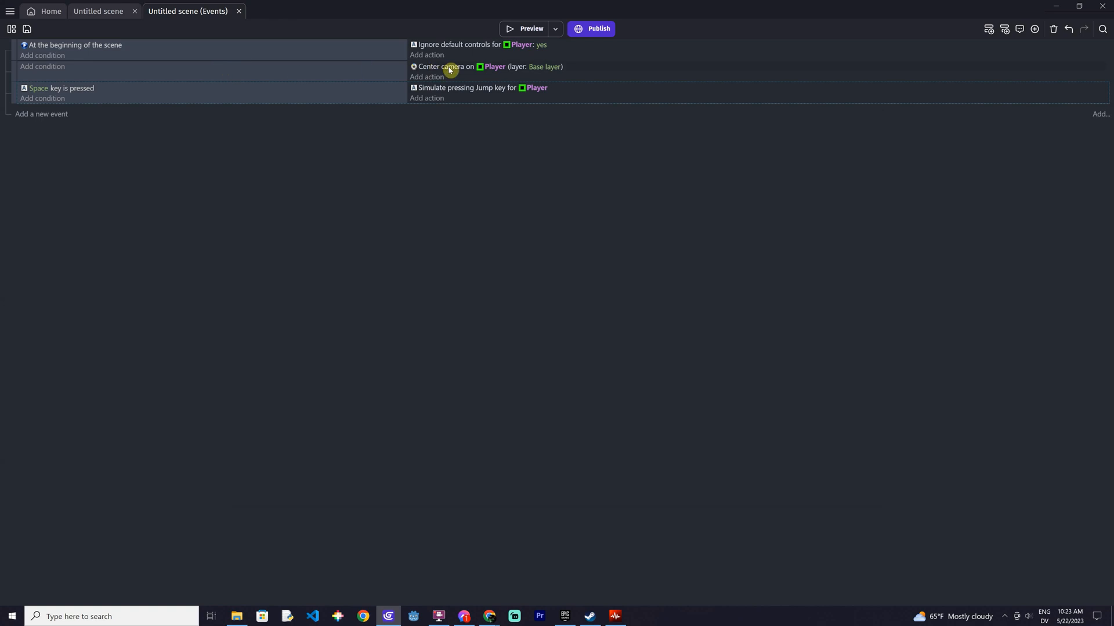
Replace the center-camera action with one that sets the Base layer camera's center X position to Player.X()
click(603, 68)
key(Delete)
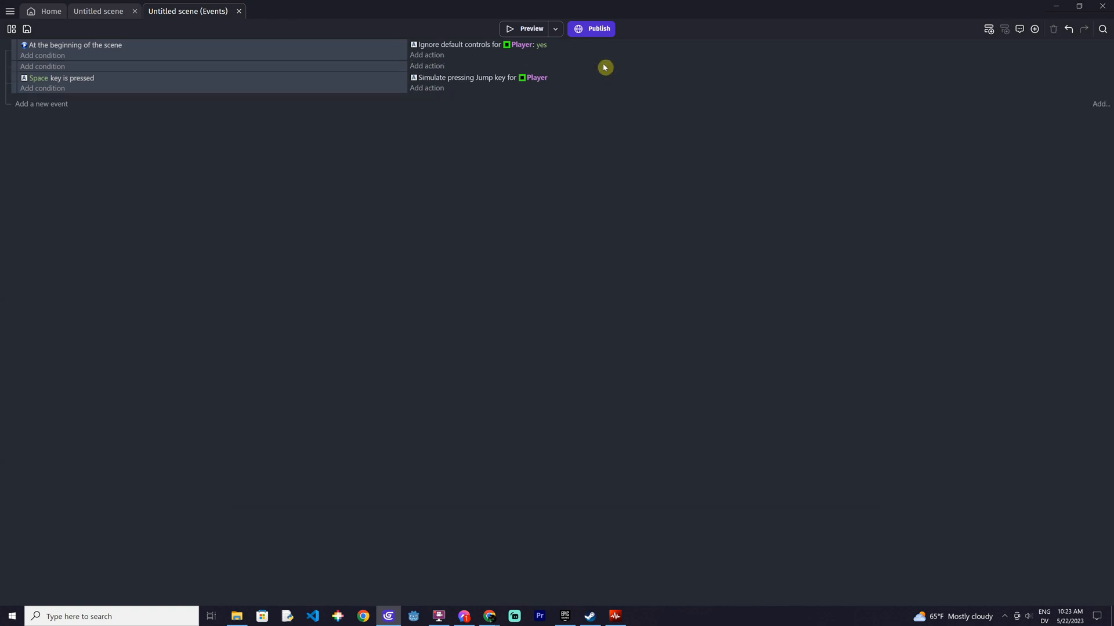
click(428, 66)
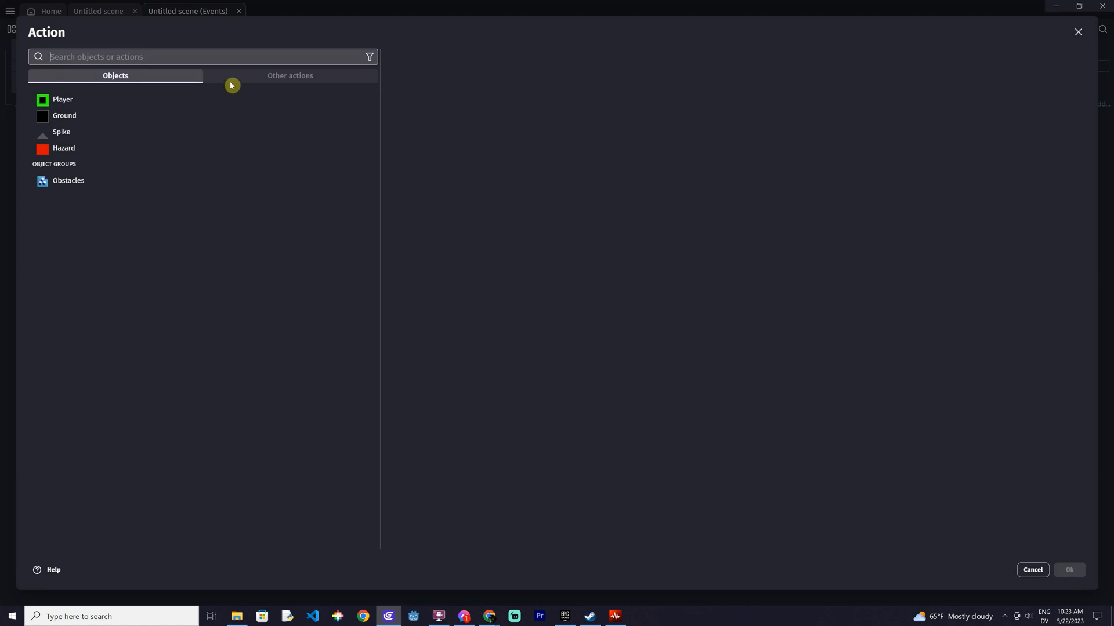
text(cameracen)
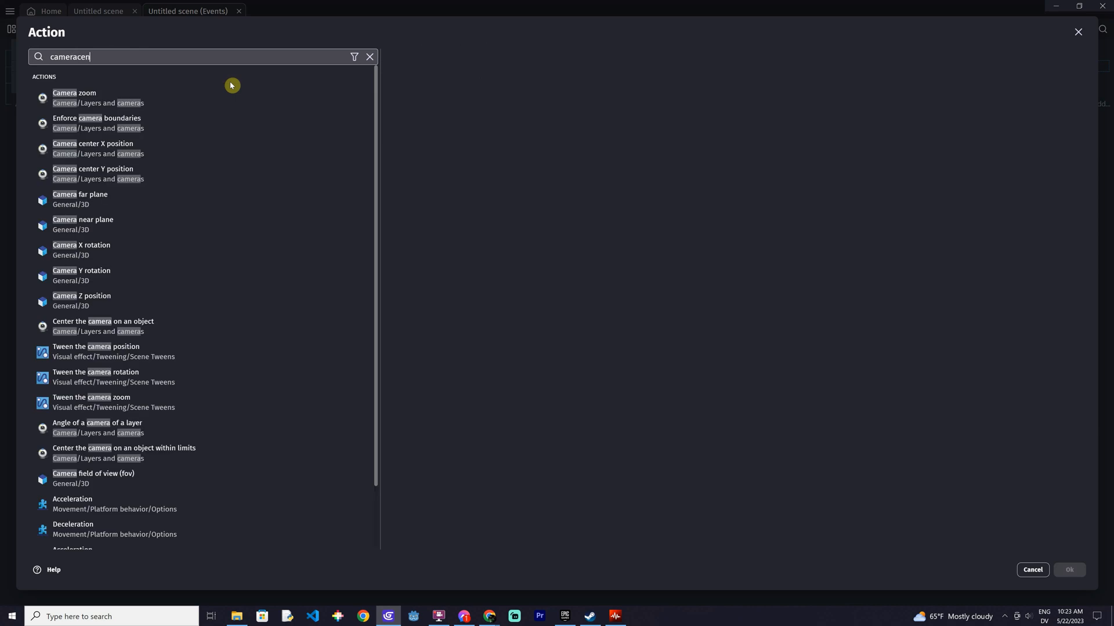
key(BackSpace)
key(BackSpace)
key(BackSpace)
text(center)
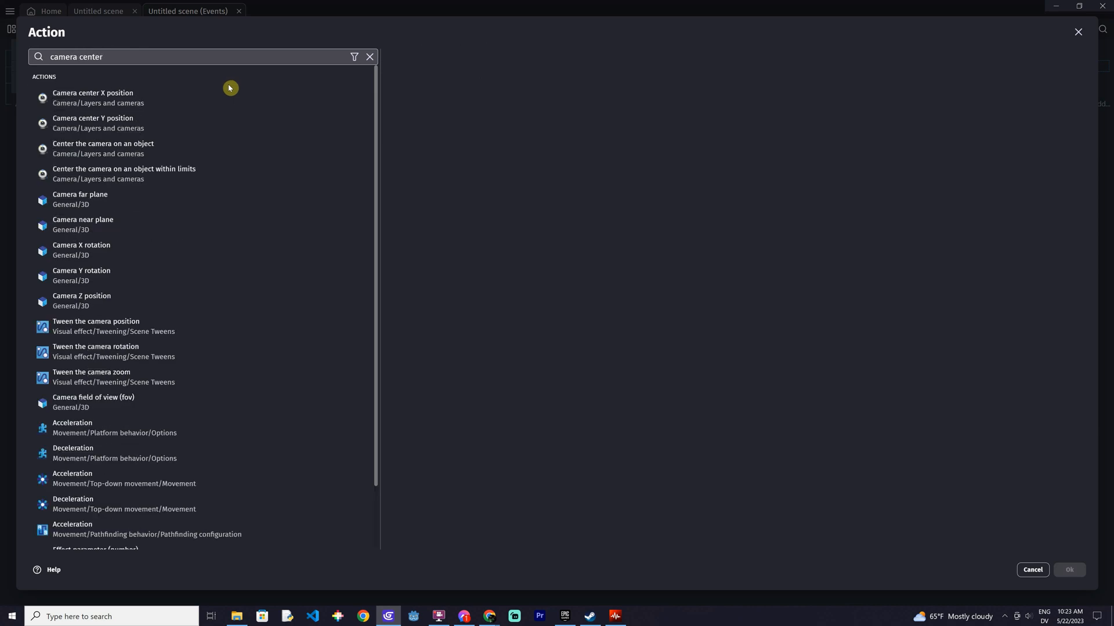
click(229, 87)
click(420, 93)
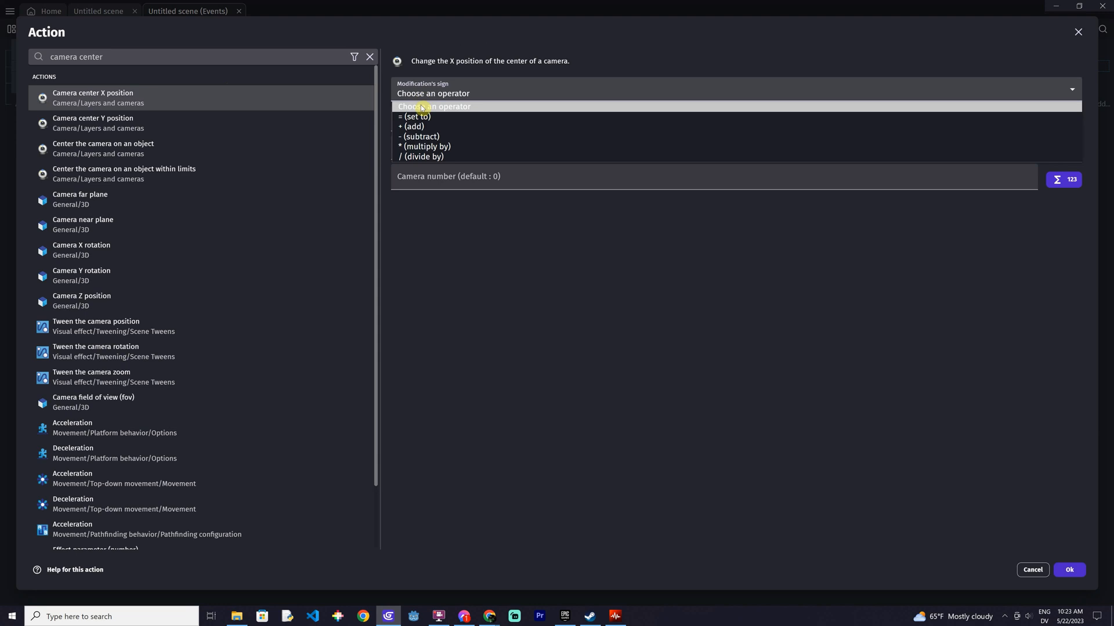
click(417, 117)
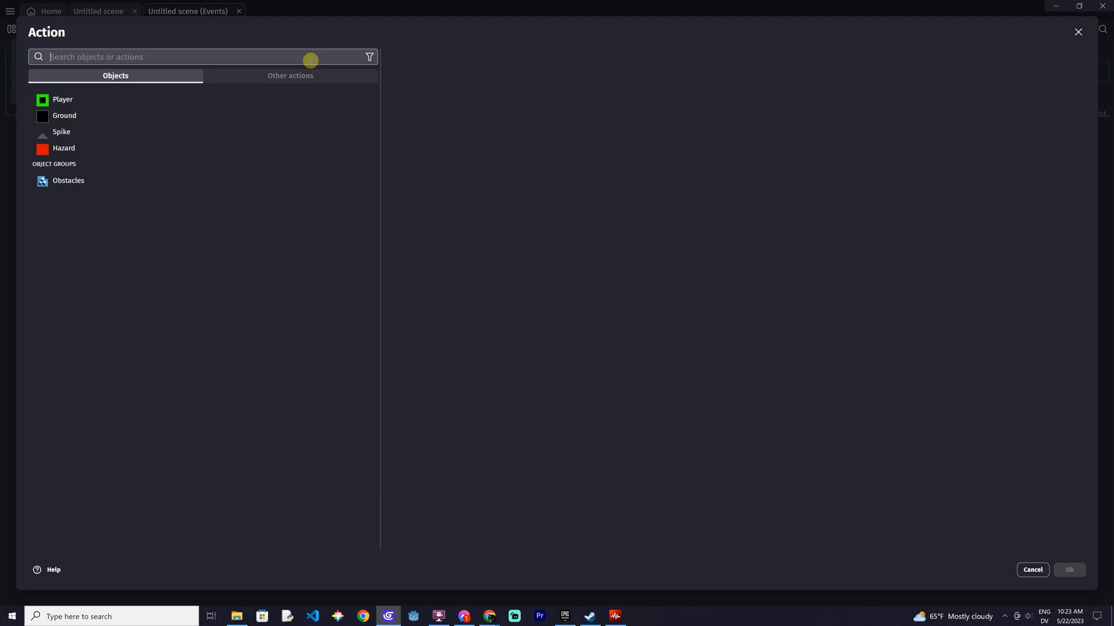
Add an action to the camera event that sets the Base layer camera's center Y position to 400
text(camera.)
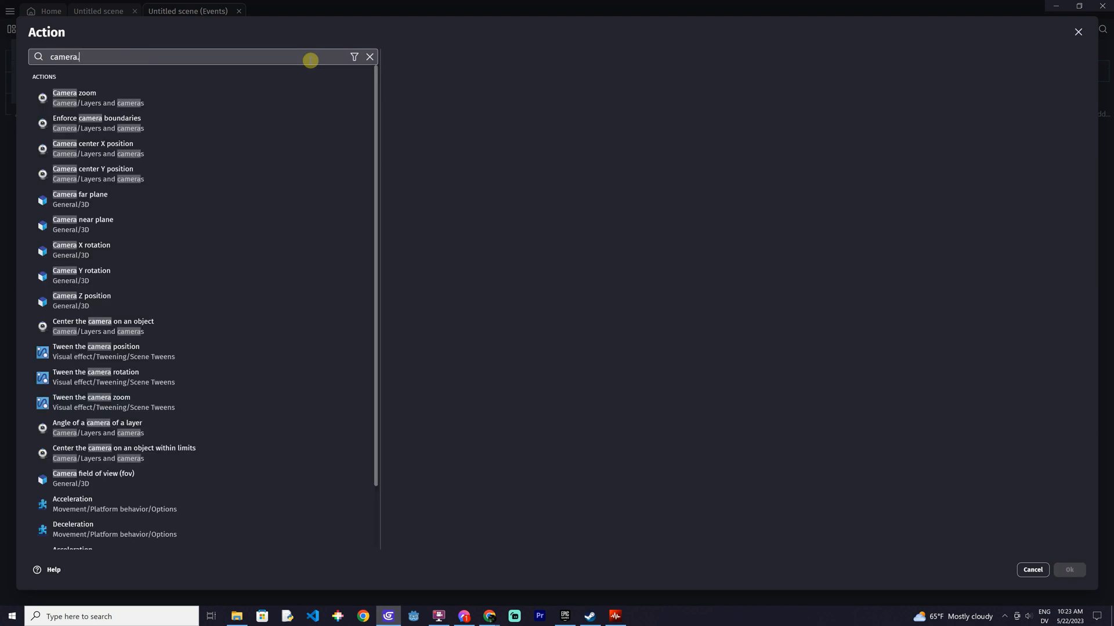
text(Y)
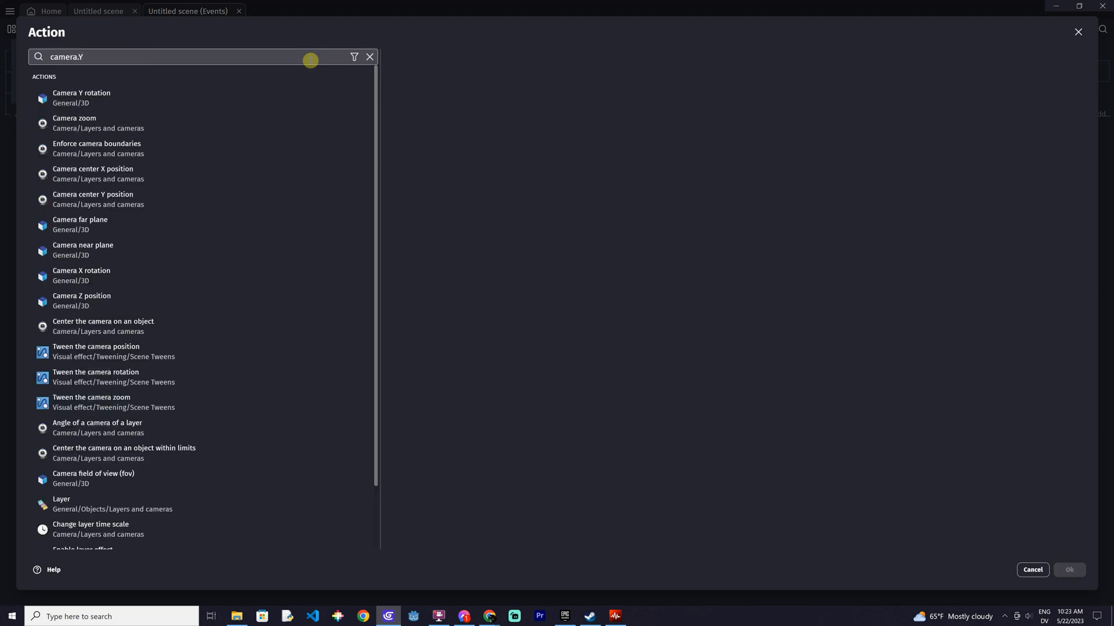
key(BackSpace)
key(BackSpace)
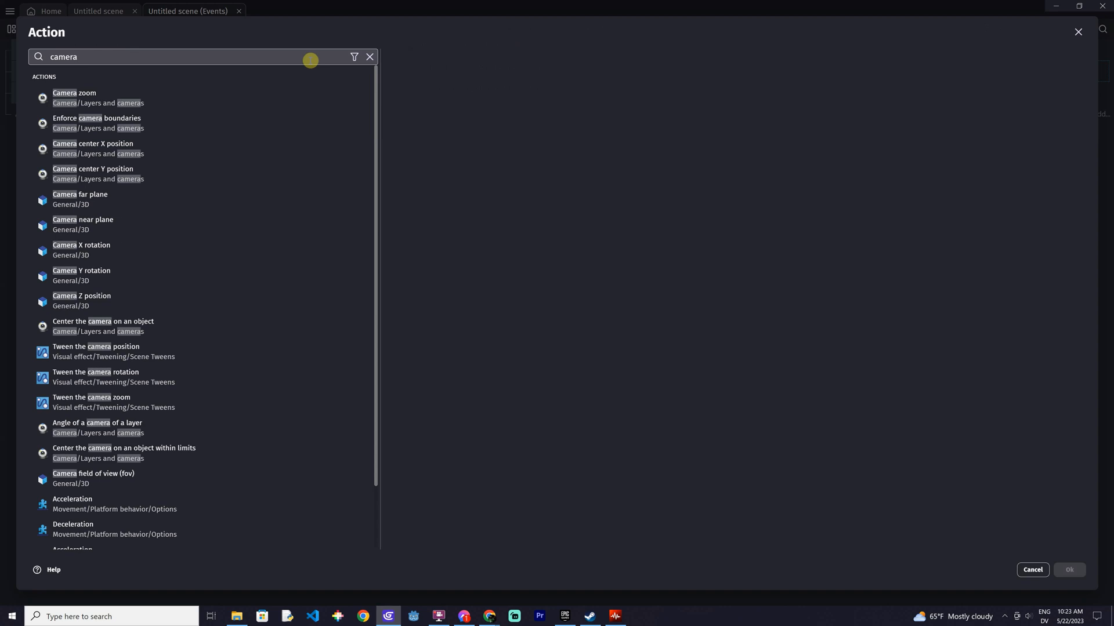
click(232, 174)
click(425, 93)
click(425, 119)
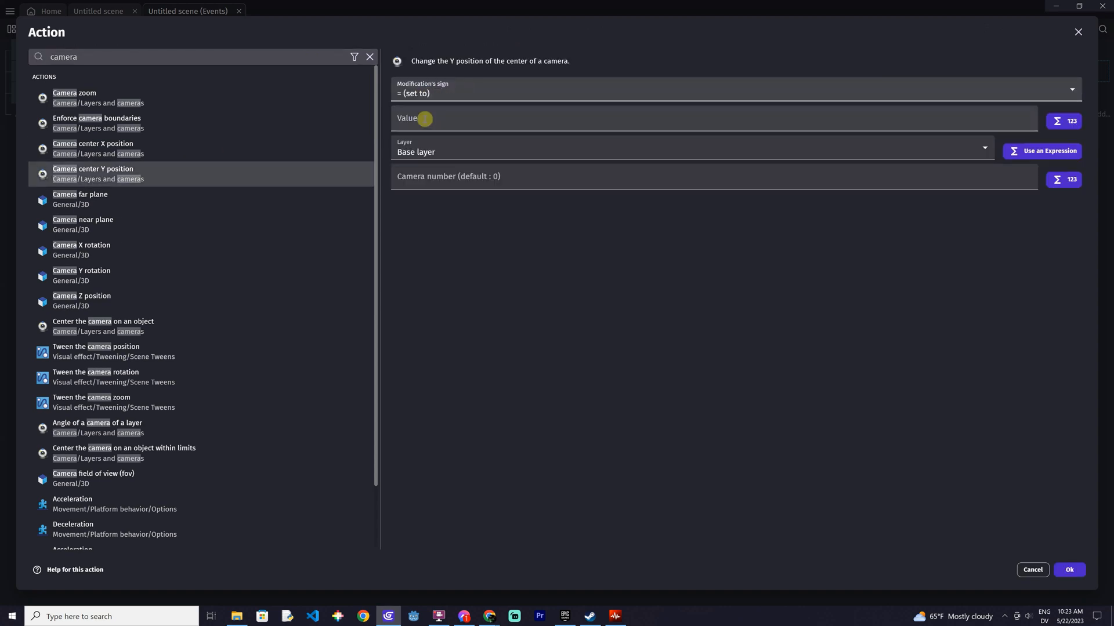
click(427, 119)
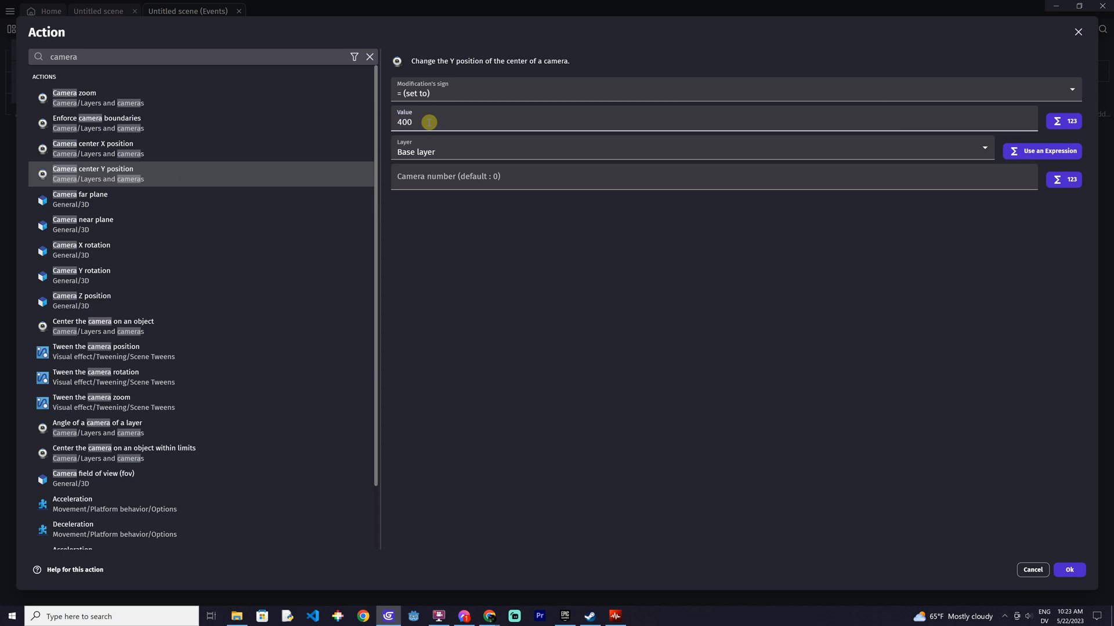
click(1068, 571)
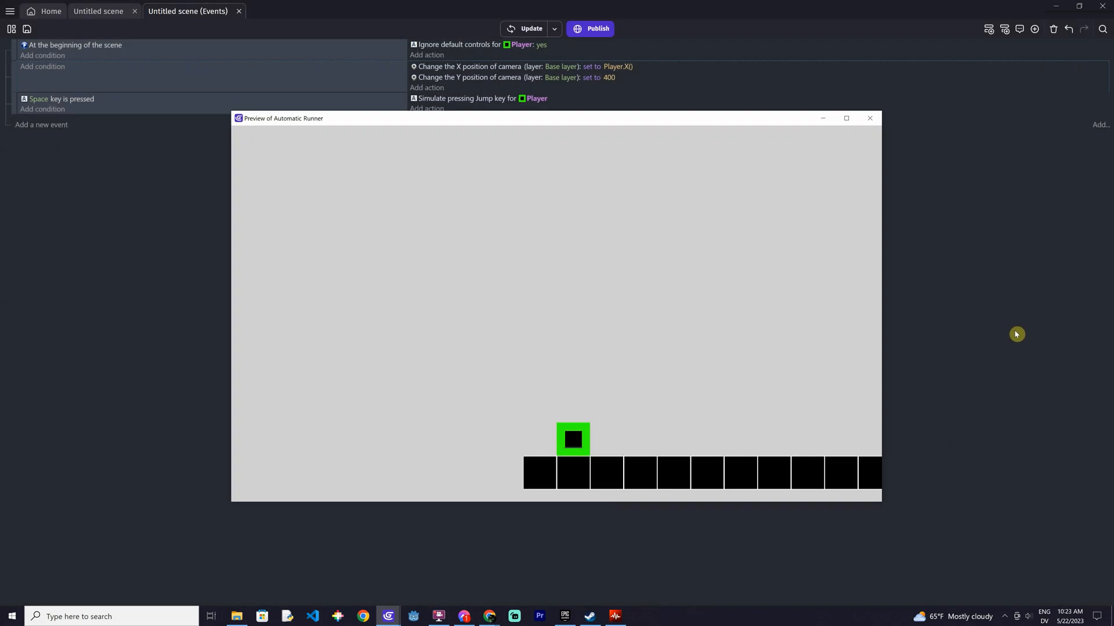
Test the Player's jump in the game preview with the fixed camera height and close the preview
key(space)
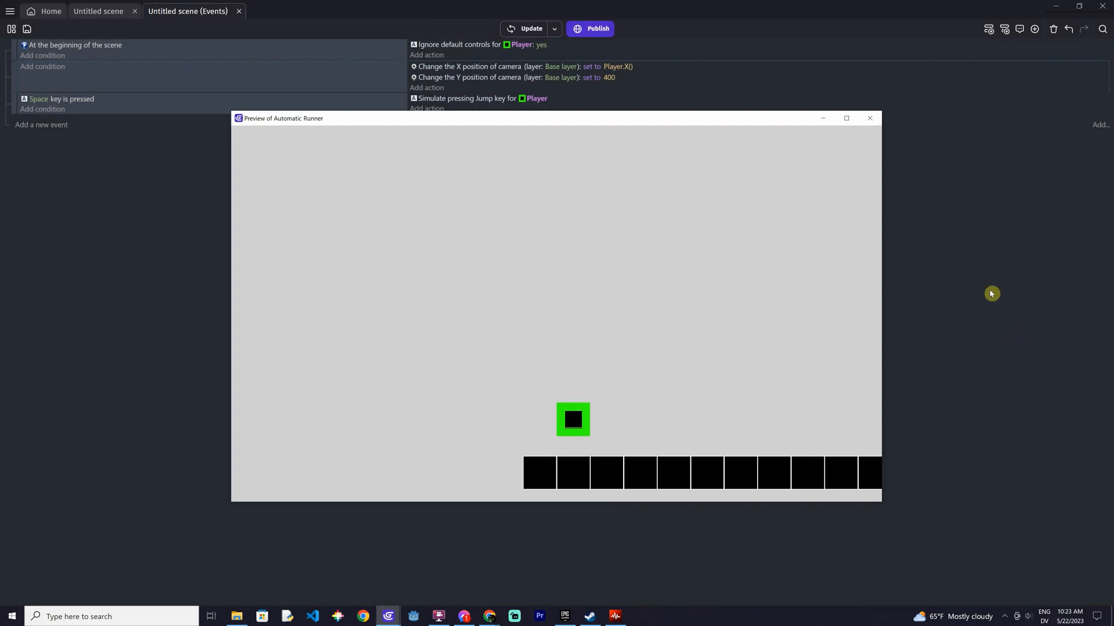
key(space)
key(space)
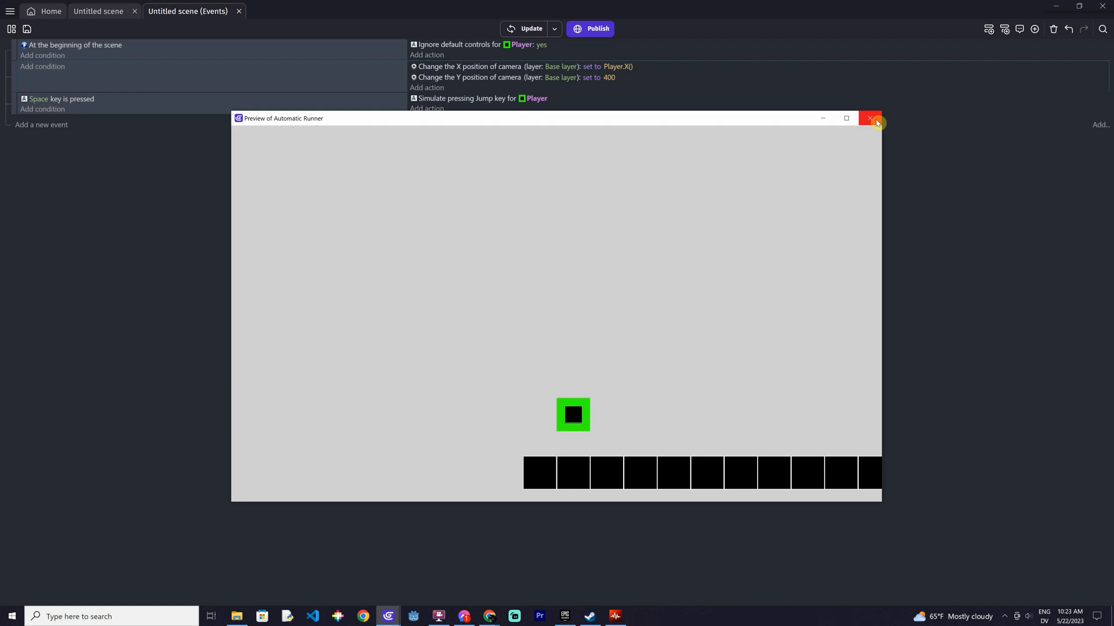
key(space)
click(876, 120)
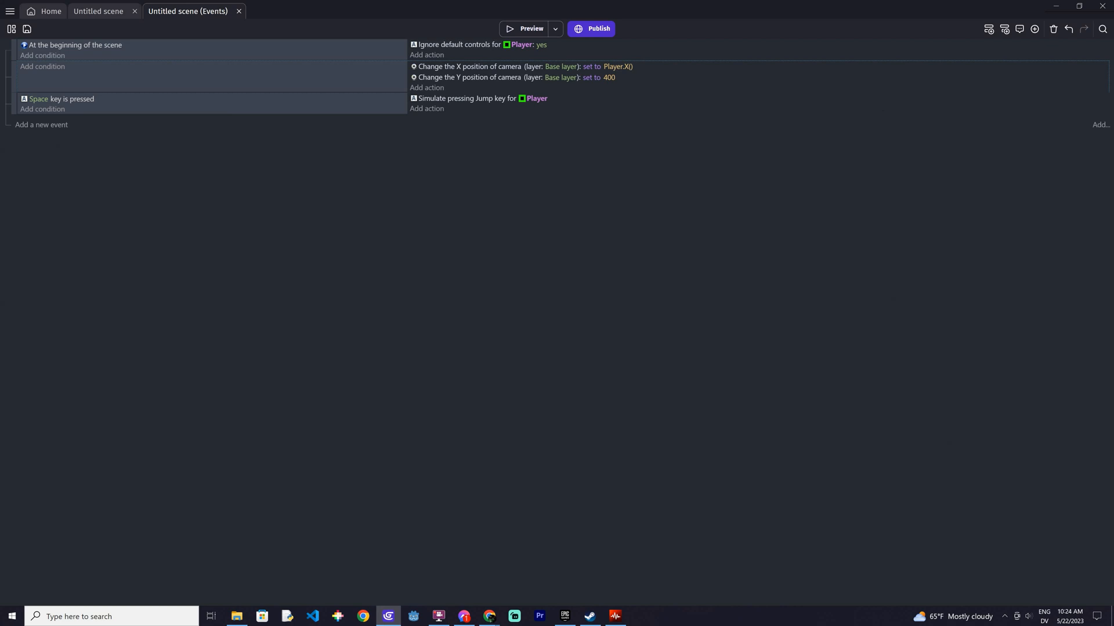
Add a permanent force of -400 on X and 0 on Y for the Obstacles group to the beginning-of-scene event
click(423, 58)
click(90, 181)
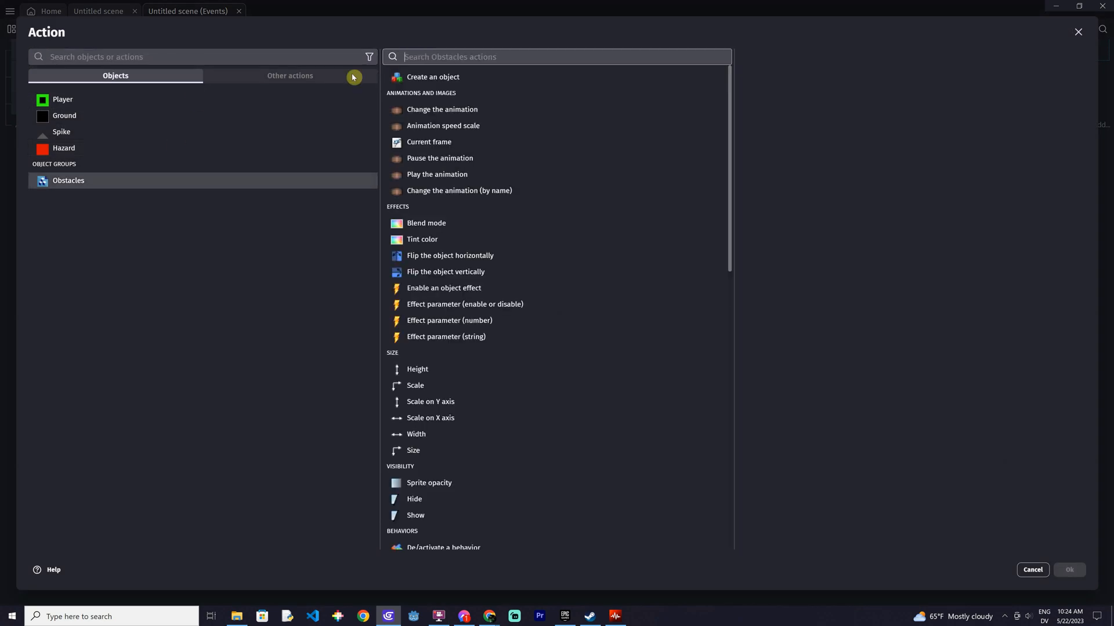
text(force)
click(418, 81)
click(801, 95)
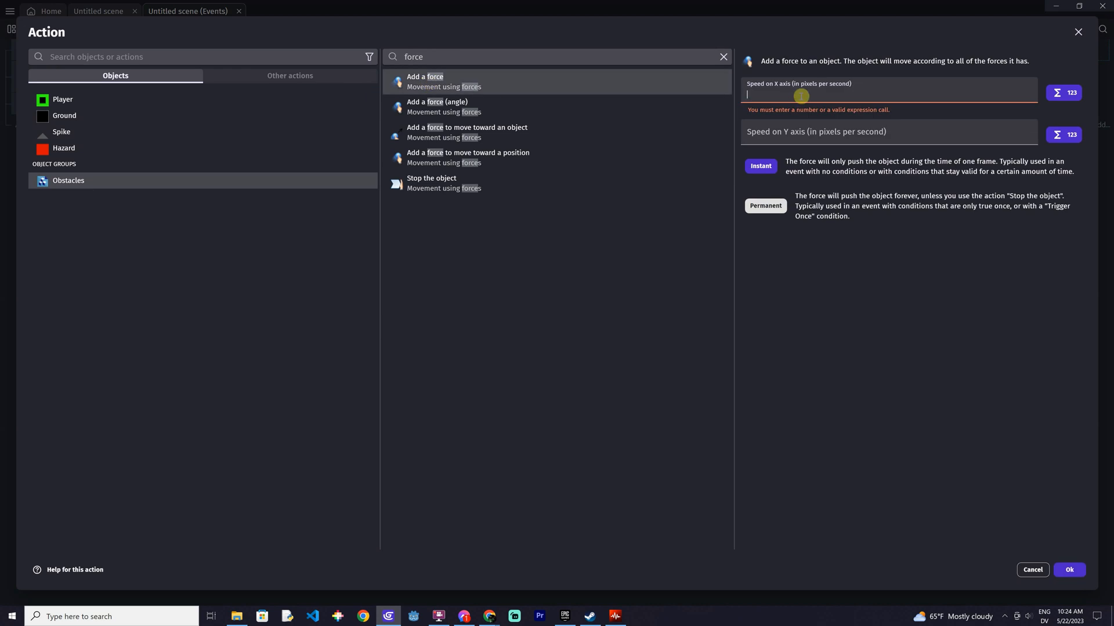
text(-400)
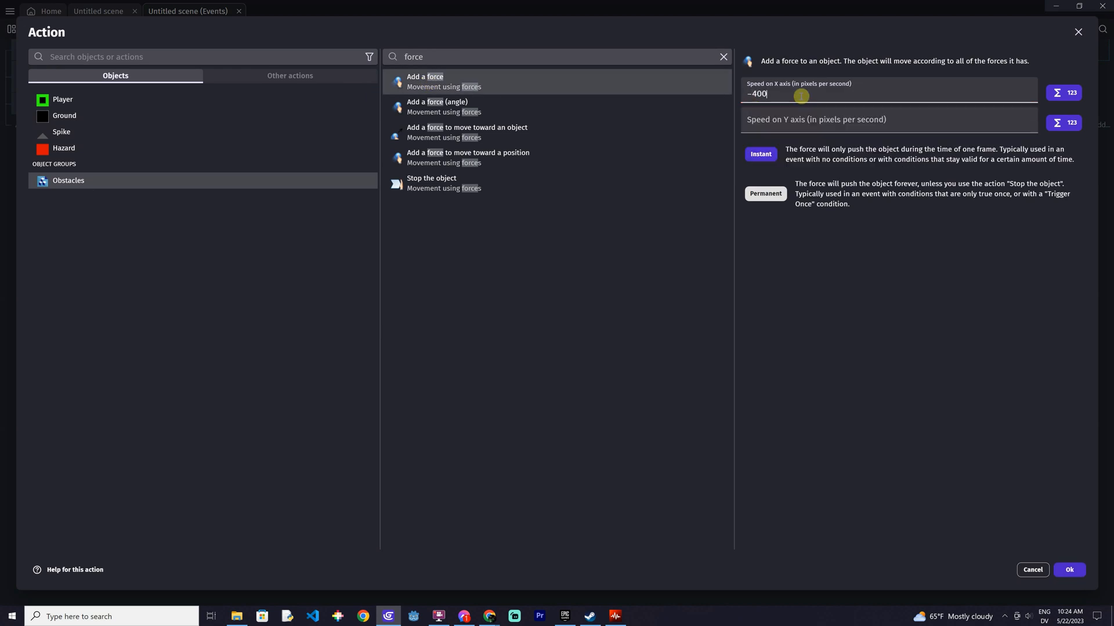
click(816, 127)
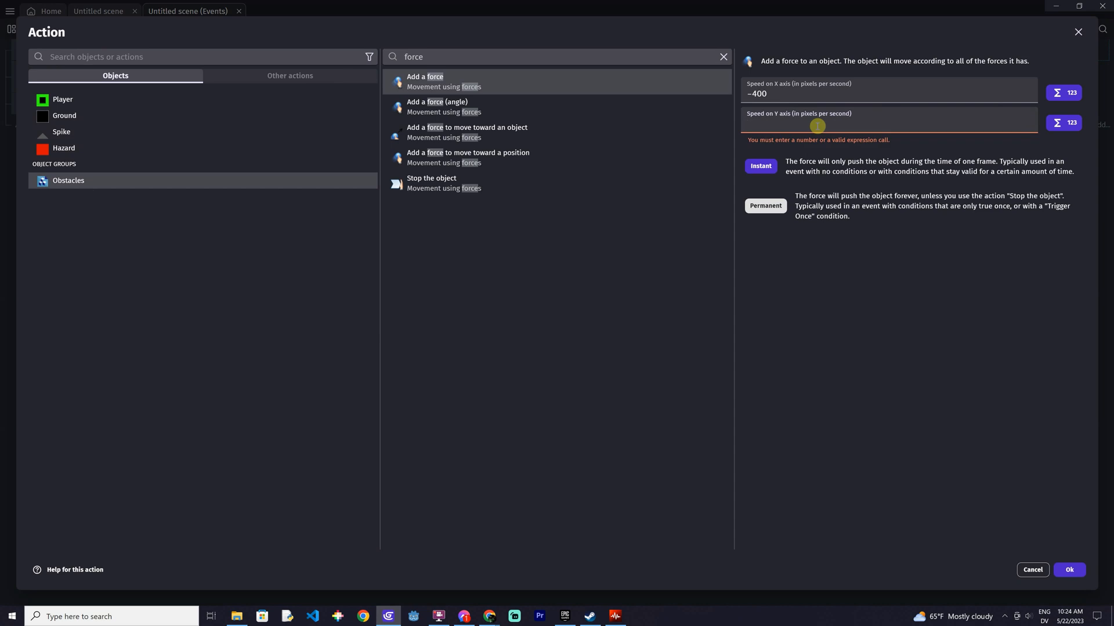
text(0)
click(767, 195)
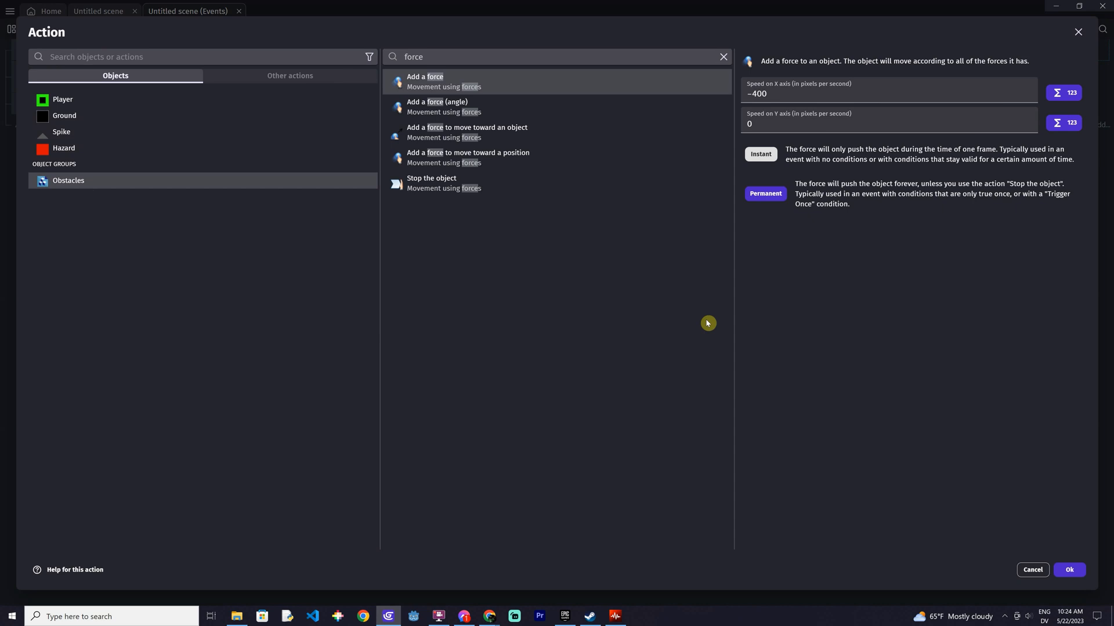
key(Return)
Preview the game, make the Player jump repeatedly over the moving obstacles, and close the preview
click(539, 28)
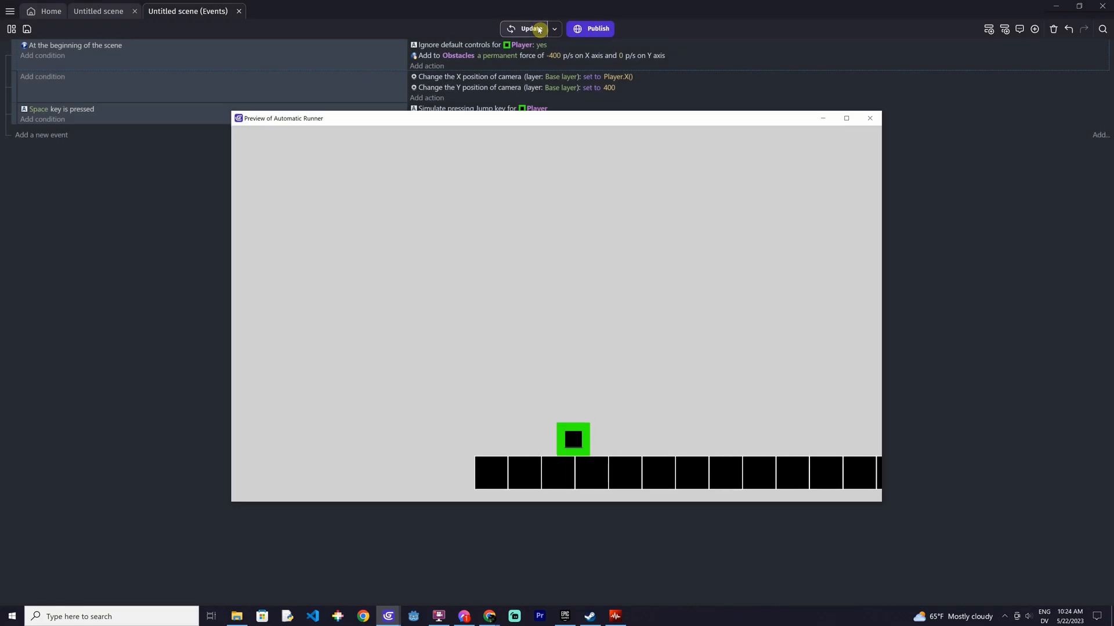
key(space)
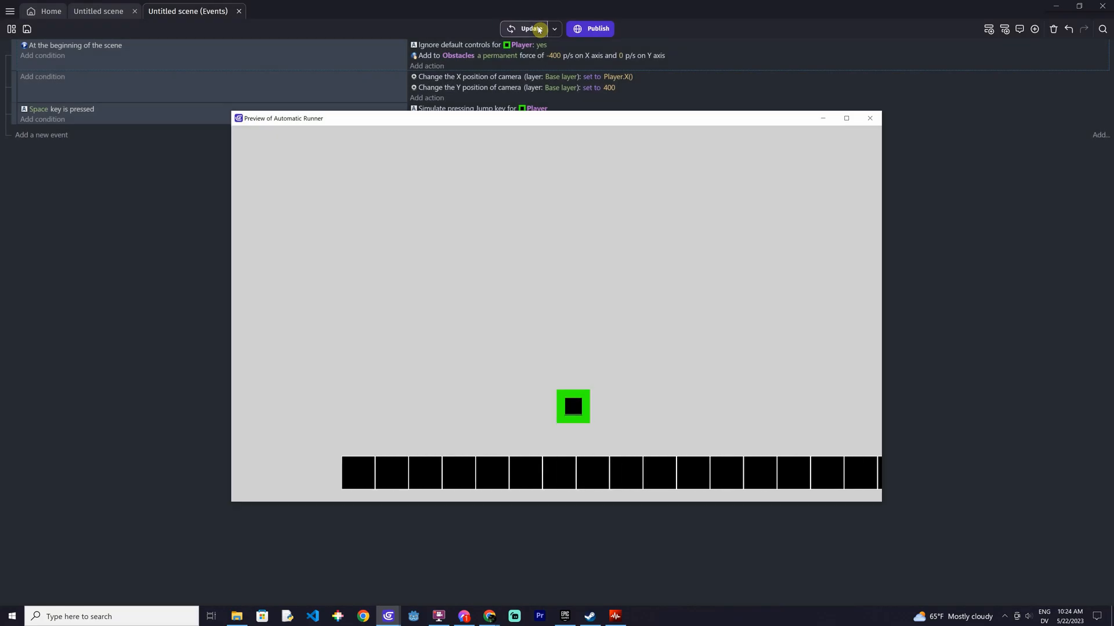
key(space)
key(space)
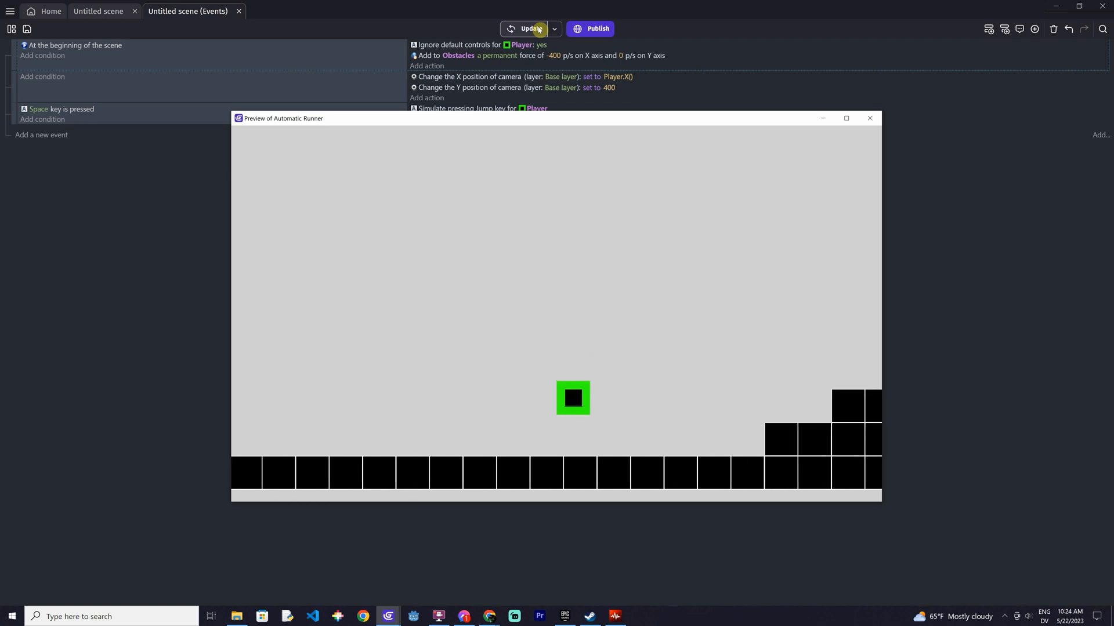
key(space)
key(space)
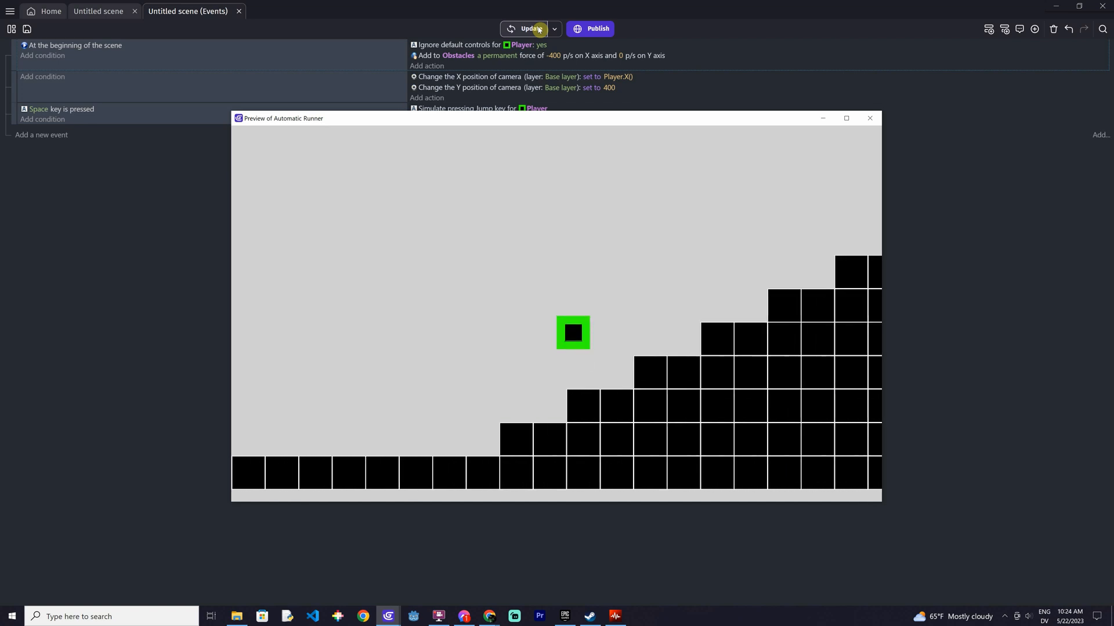
key(space)
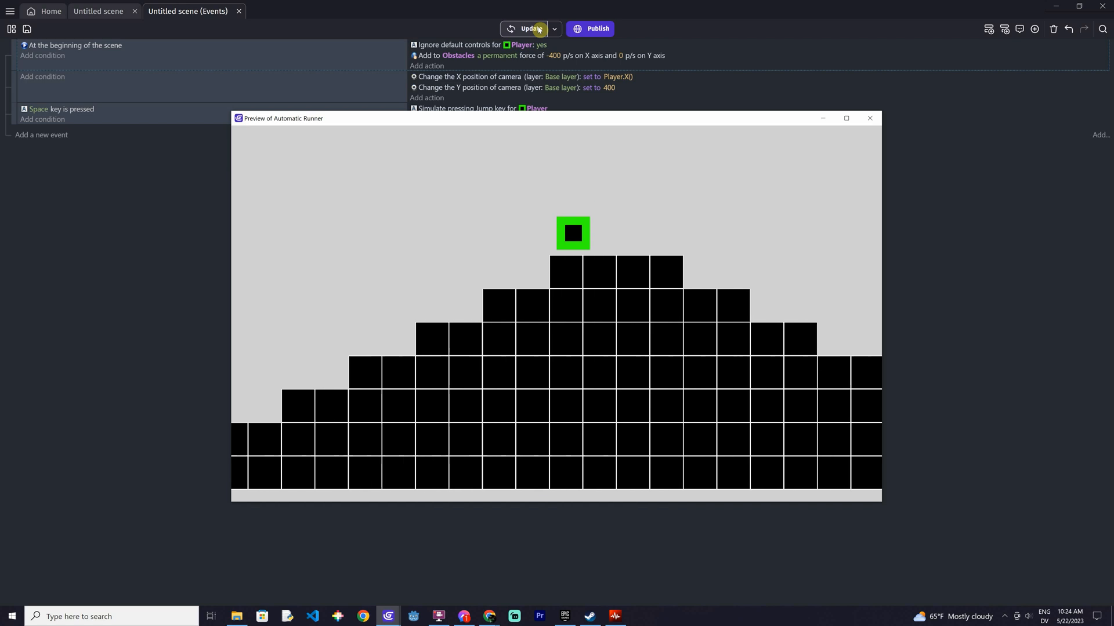
key(space)
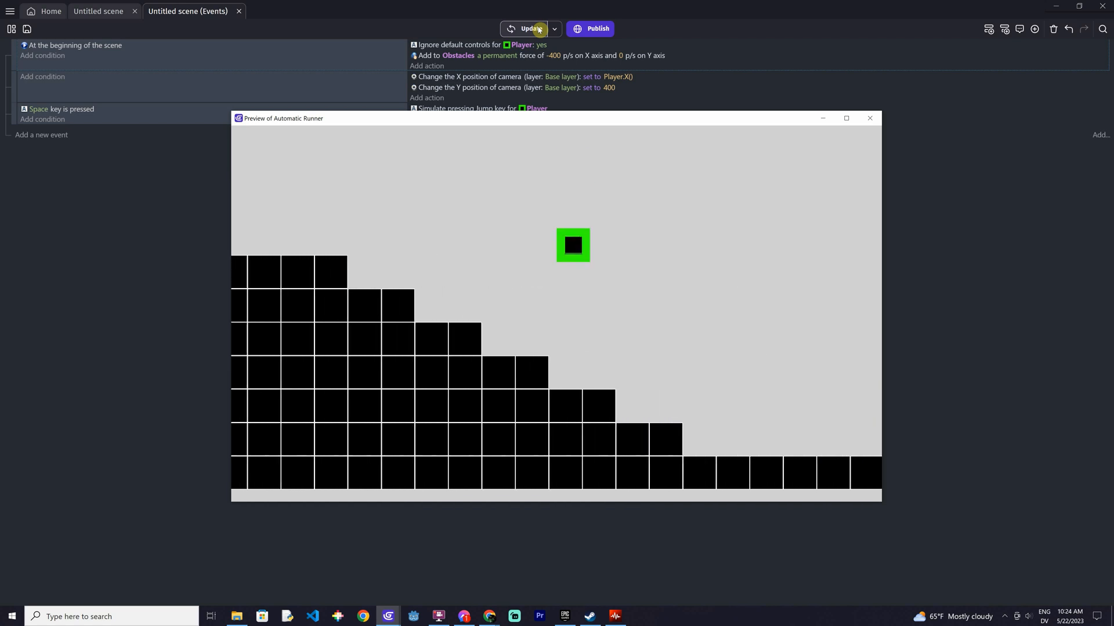
key(space)
key(space)
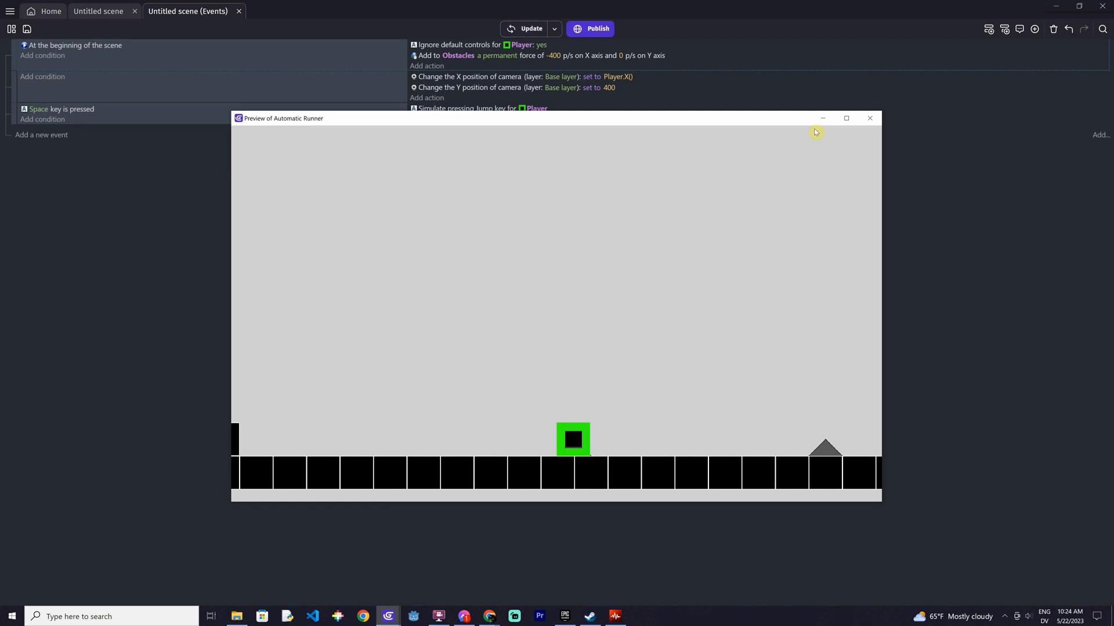
click(872, 121)
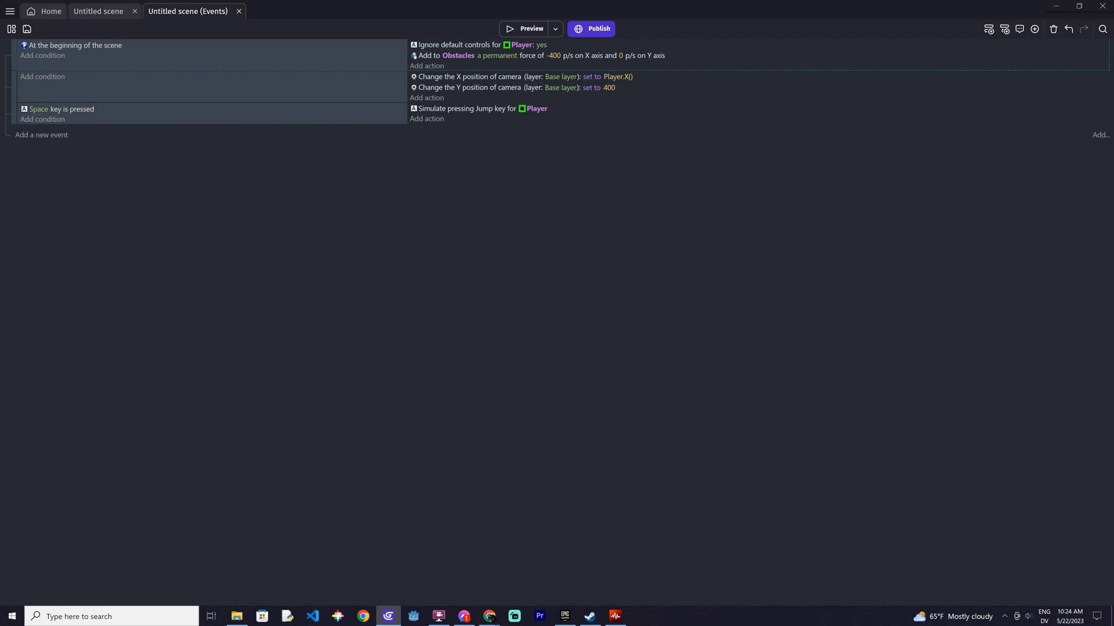
Create a new event with the condition that the Player is on floor
click(55, 134)
click(54, 134)
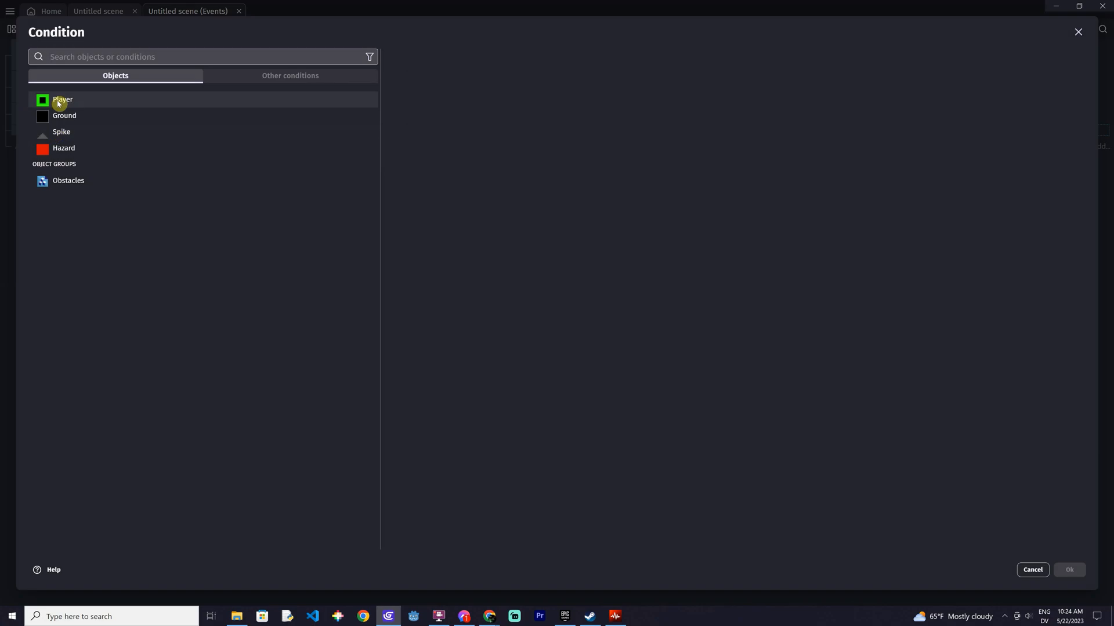
click(54, 99)
click(423, 192)
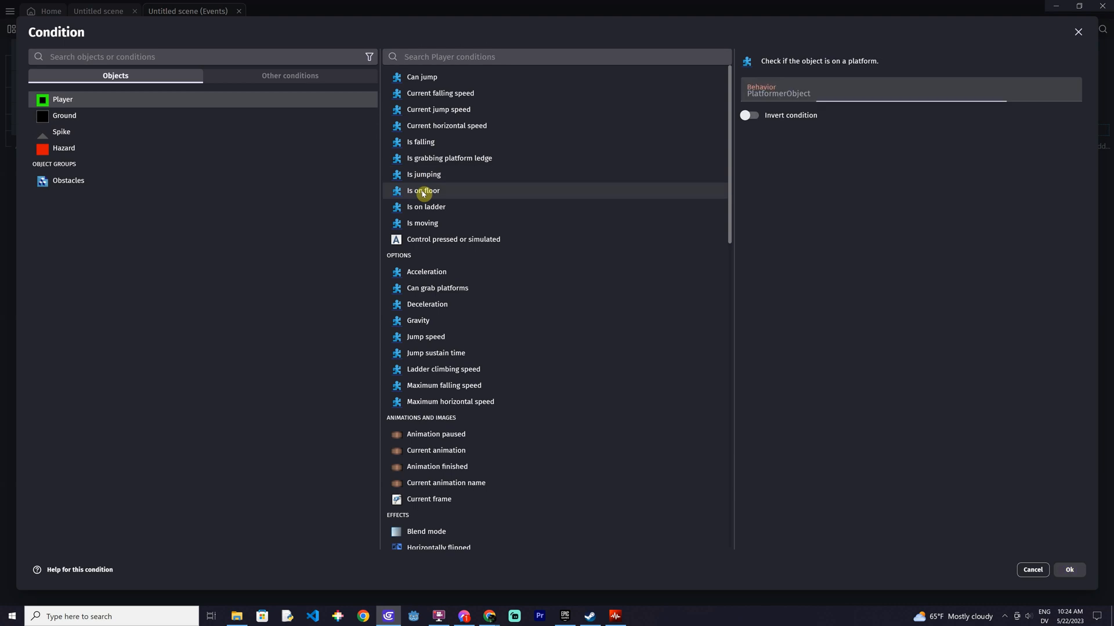
click(1066, 570)
Add an action to the on-floor event that gives the Player a permanent force of 400 on X and 0 on Y
click(427, 130)
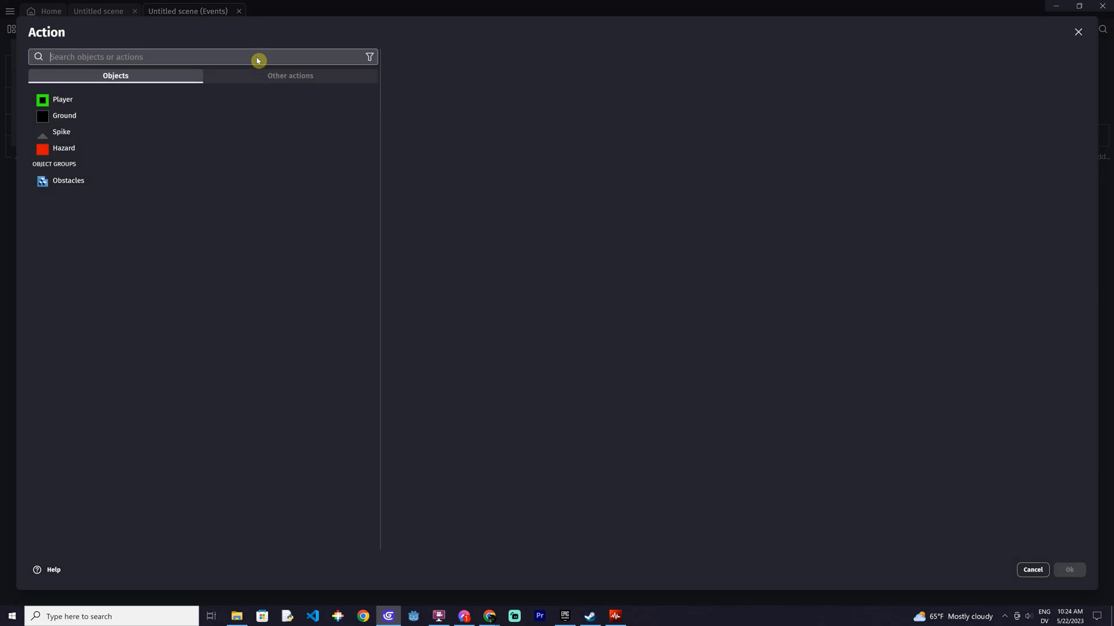
click(72, 106)
click(445, 57)
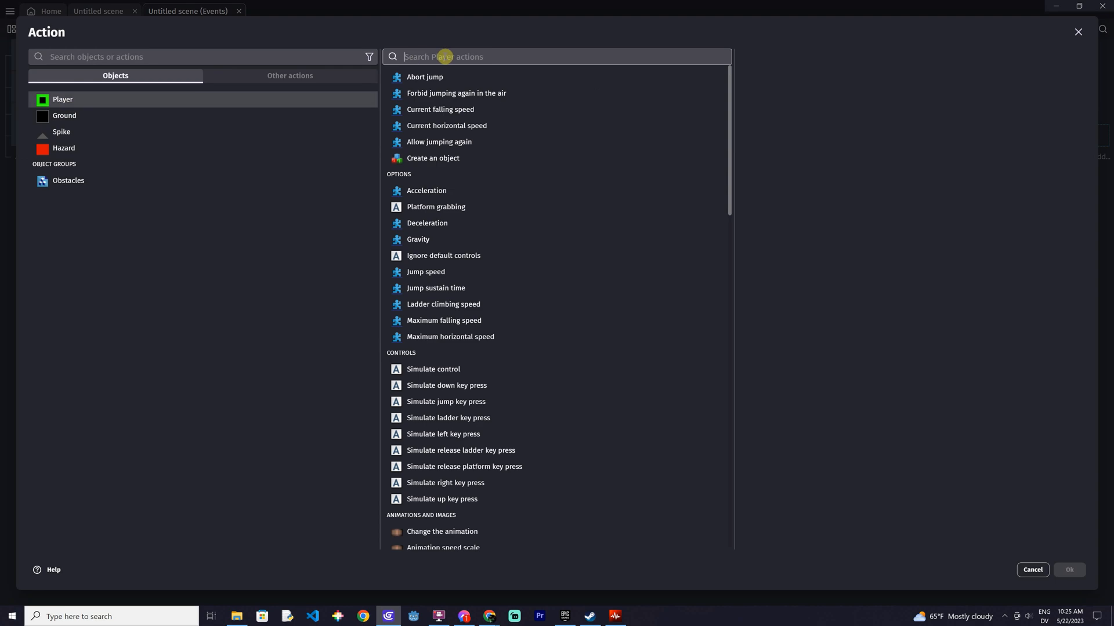
text(force)
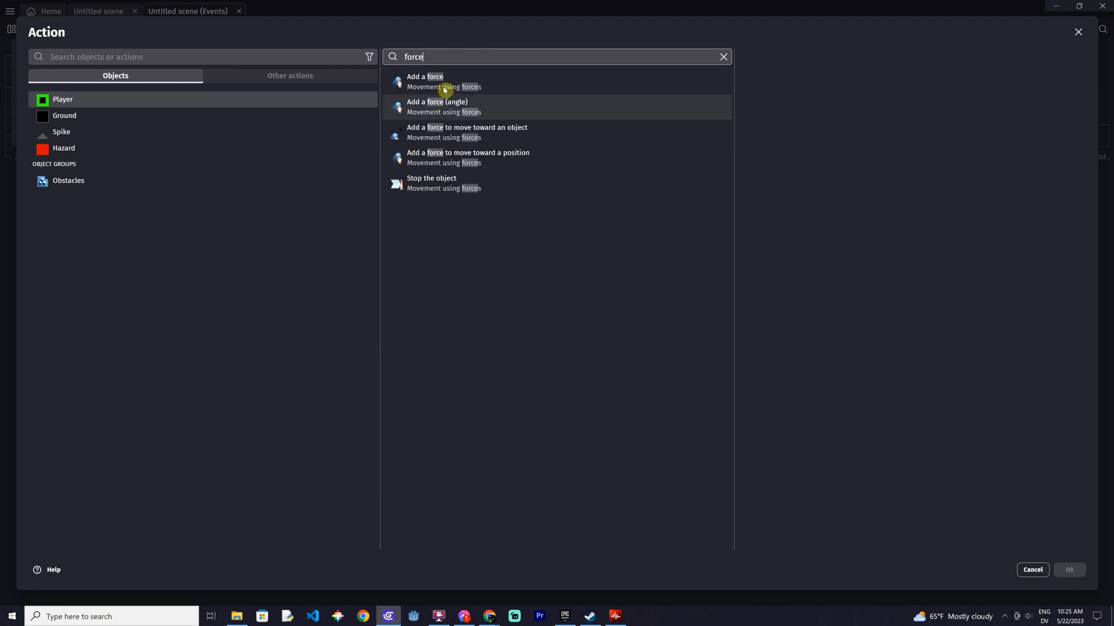
click(441, 82)
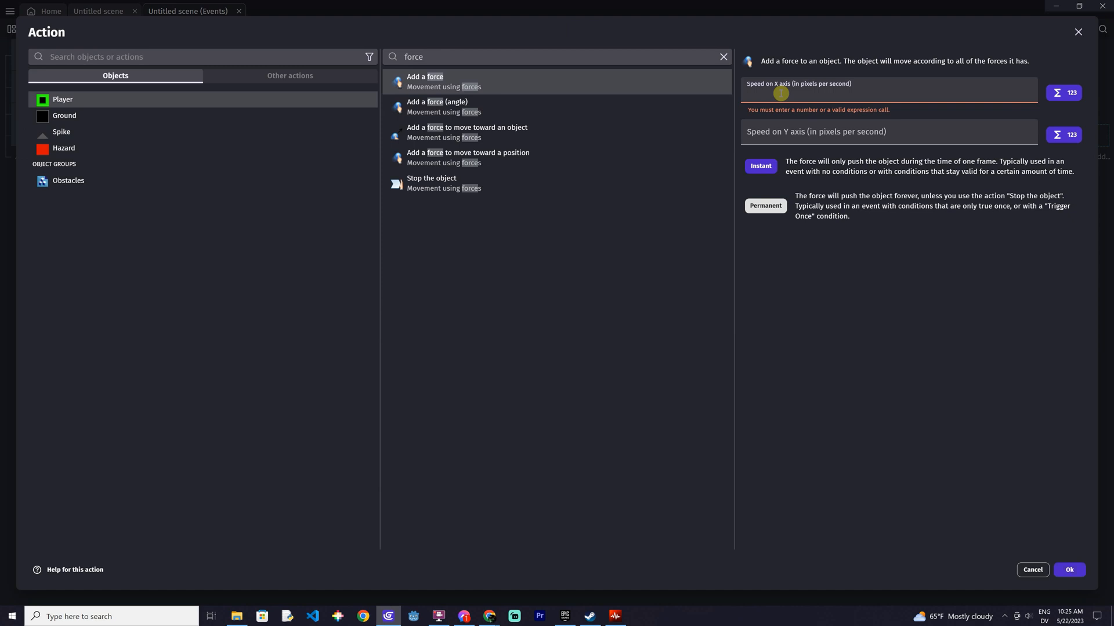
text(400)
key(Tab)
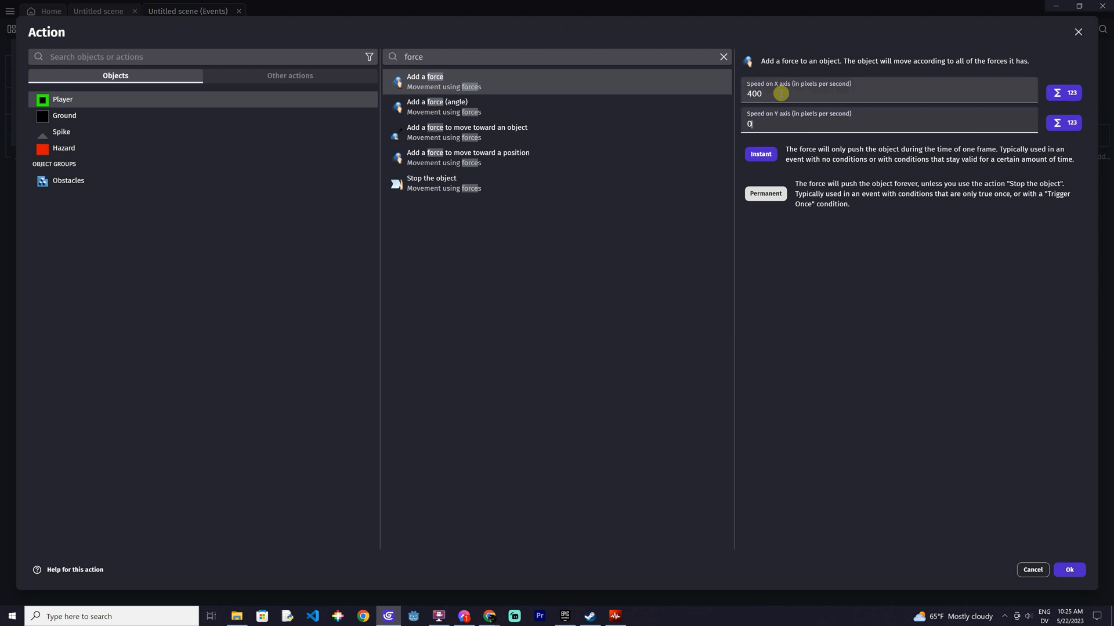
text(0)
click(770, 195)
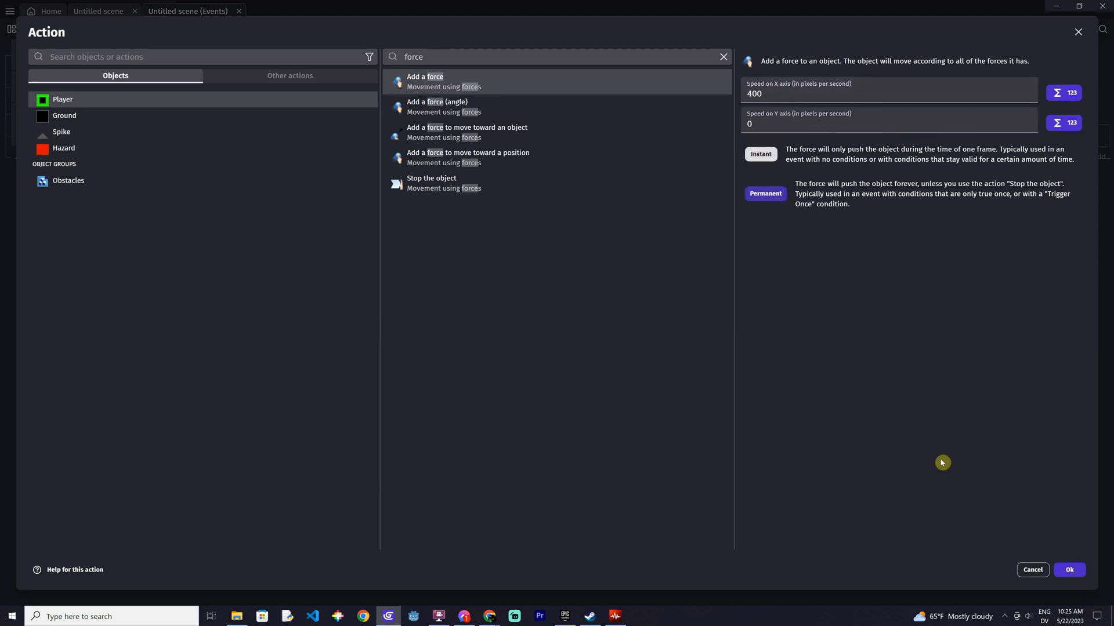
click(1067, 570)
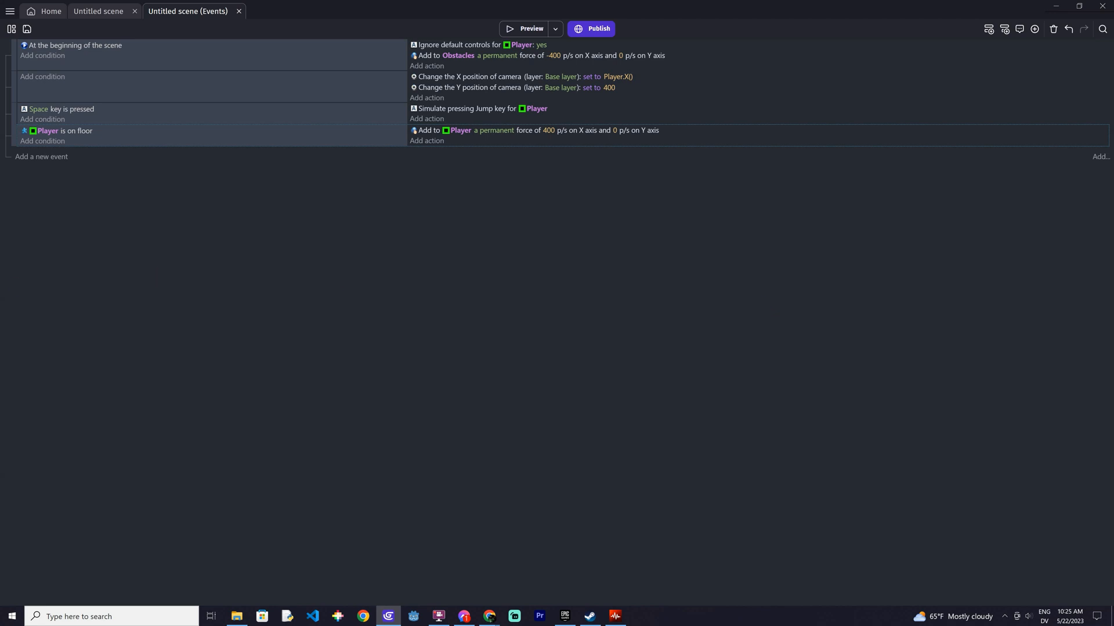
Add a Trigger once condition to the Player on-floor event
click(53, 142)
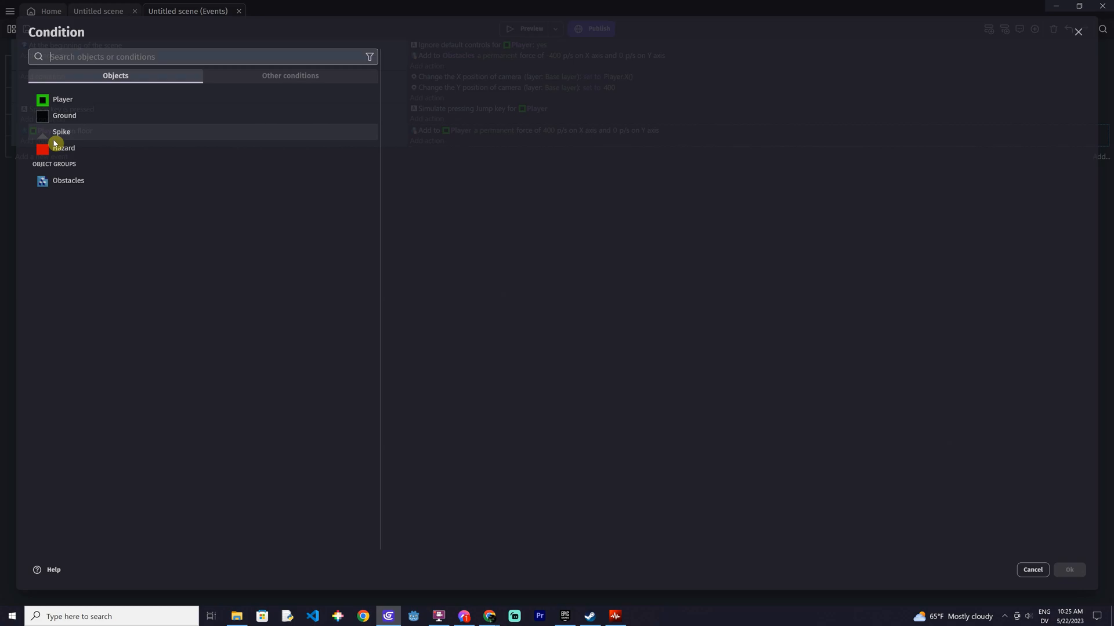
text(trigger)
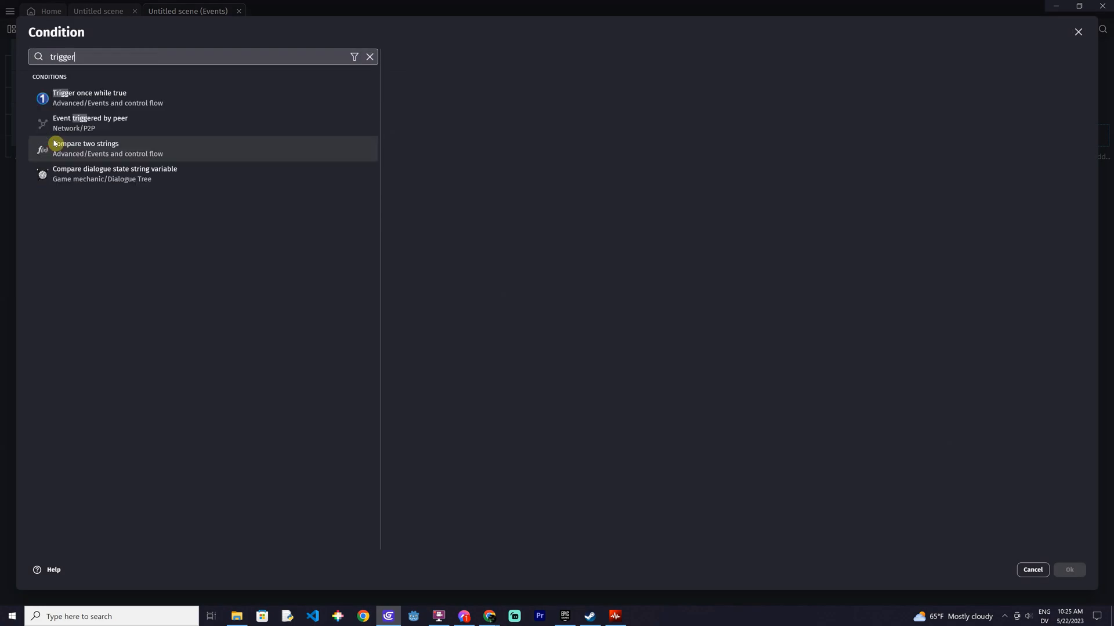
click(110, 95)
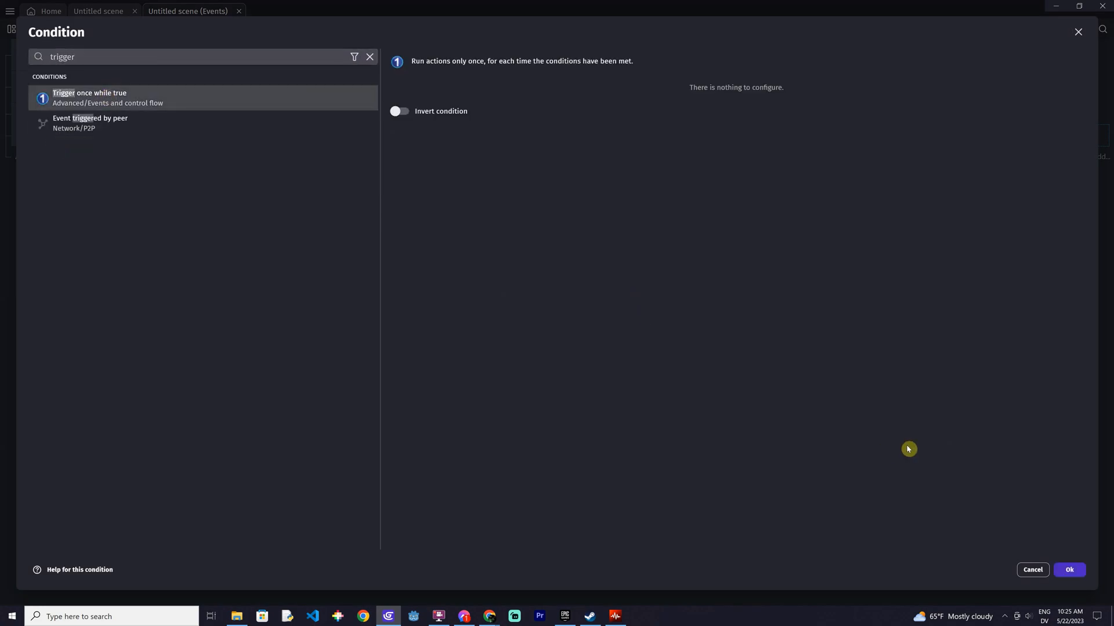
click(1078, 574)
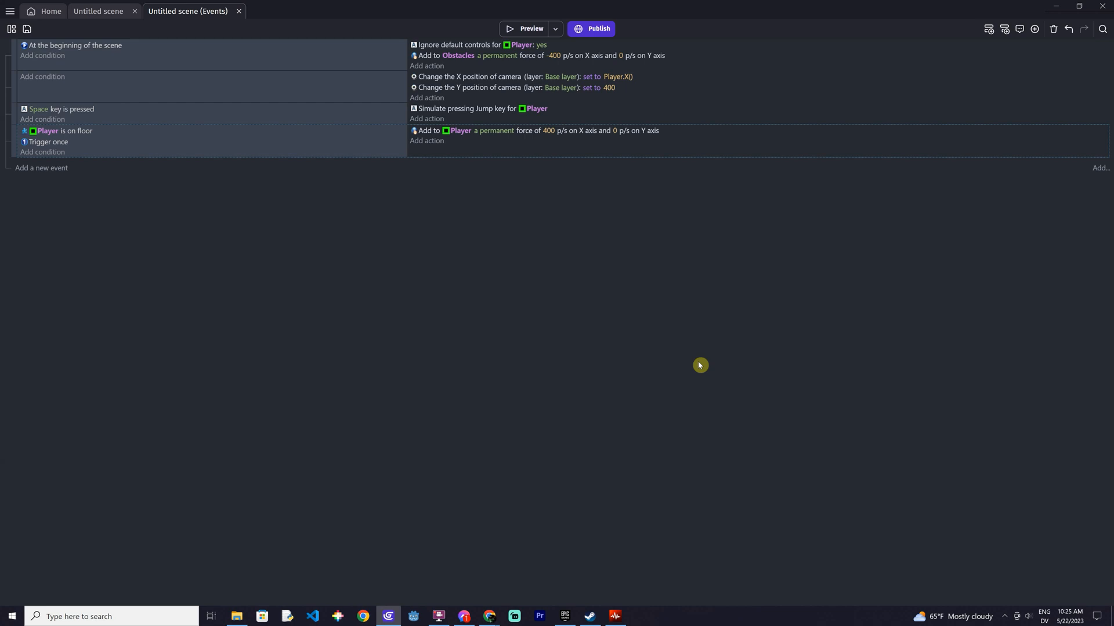
Add a Stop the object action for the Player to the on-floor event and place it above the force action
click(427, 141)
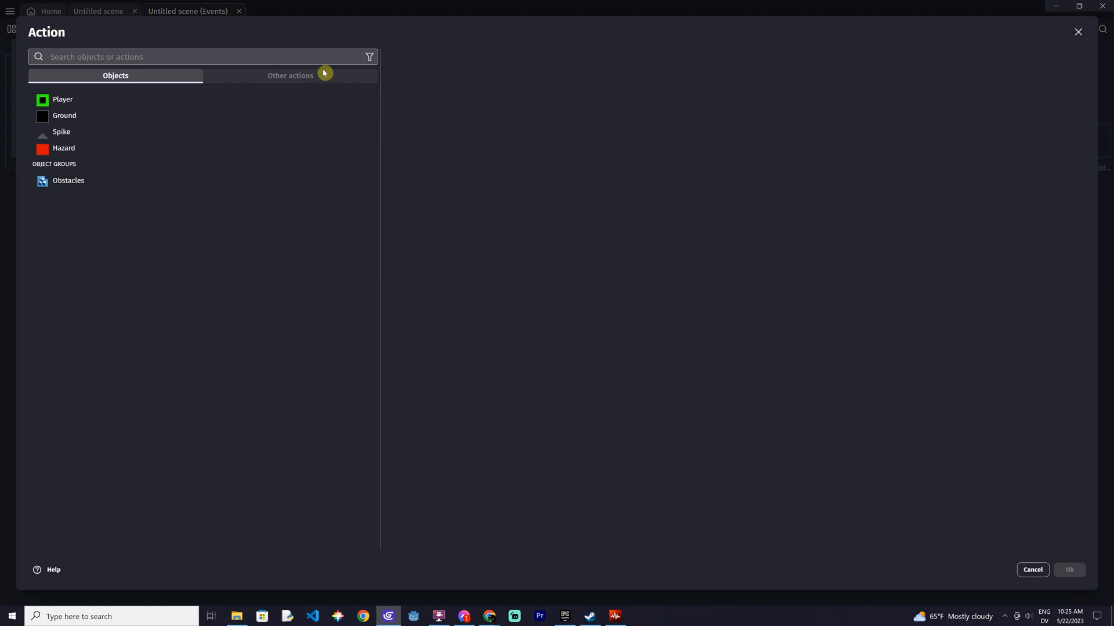
click(65, 101)
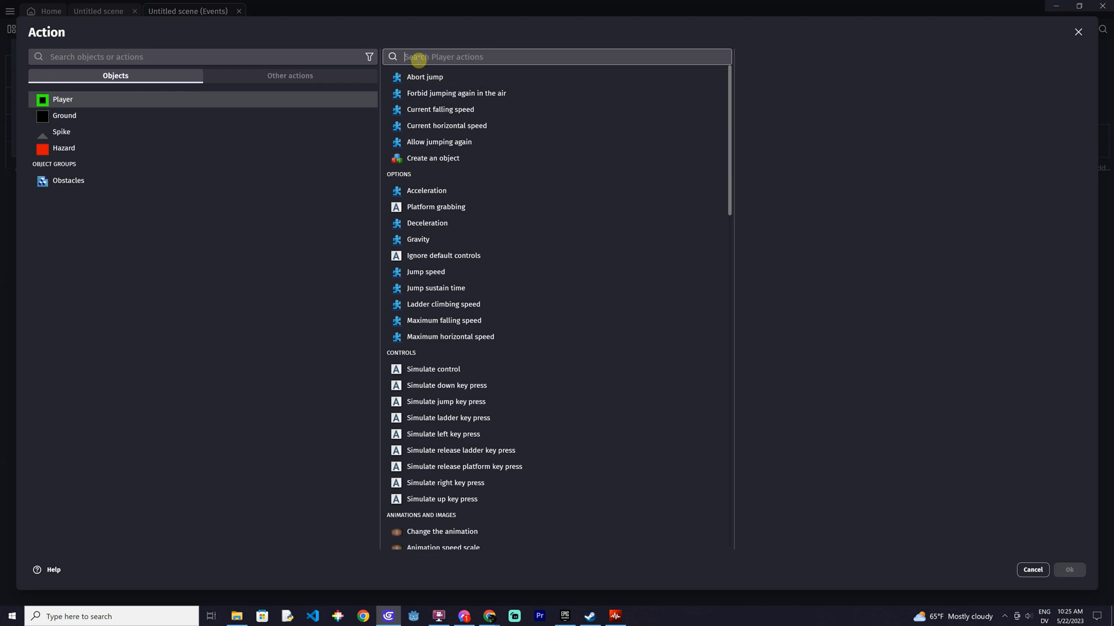
text(stop)
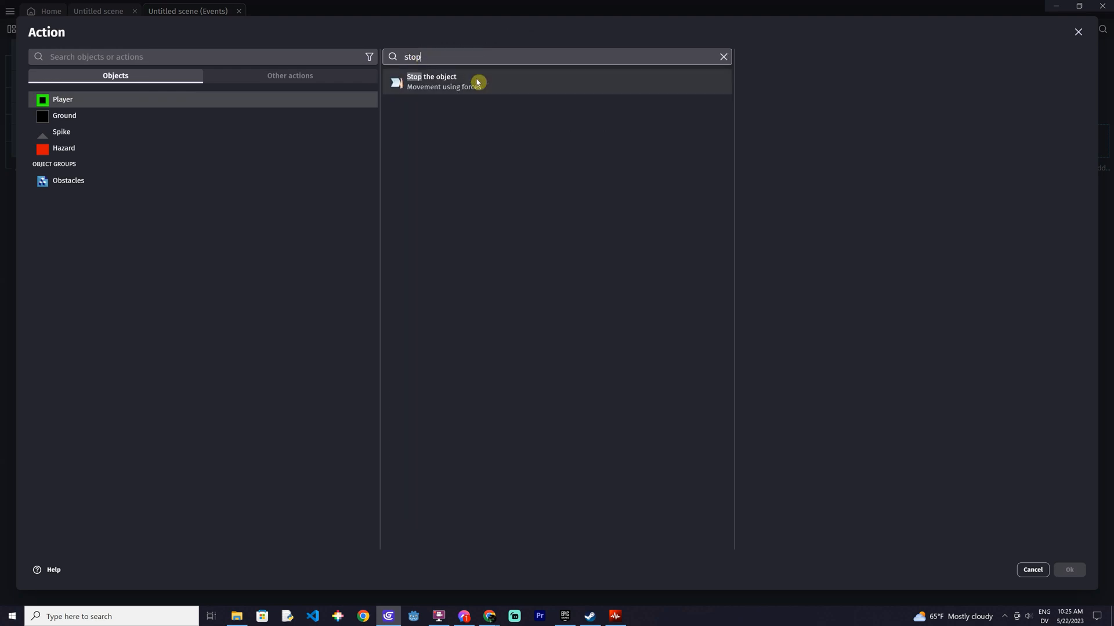
click(477, 82)
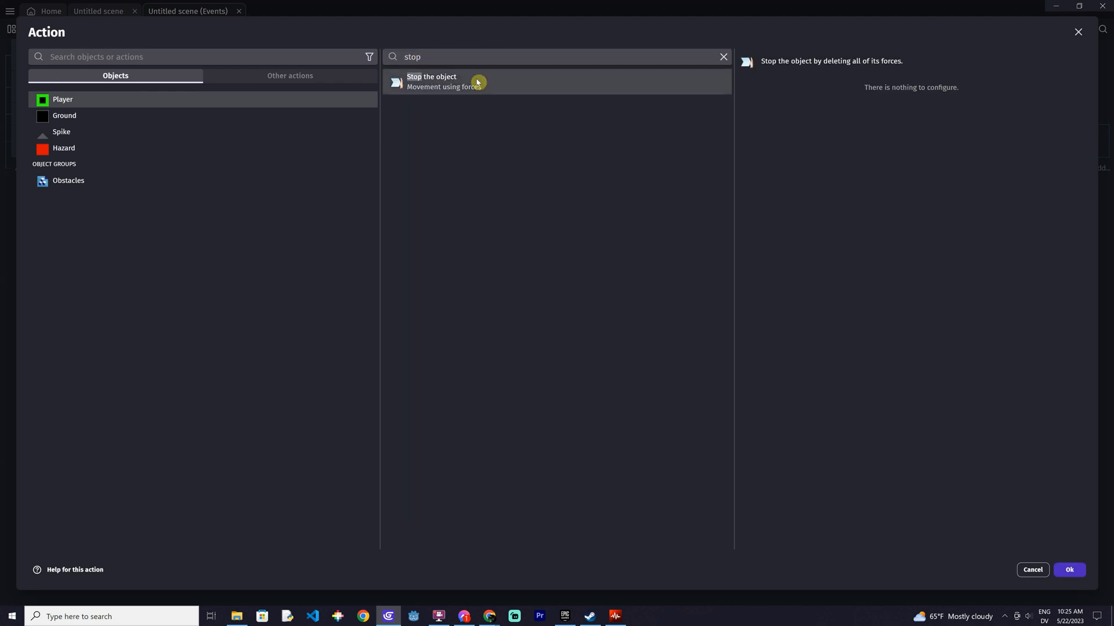
click(1069, 571)
drag(425, 143, 425, 137)
Create a new event with the condition that the Player is jumping
click(56, 168)
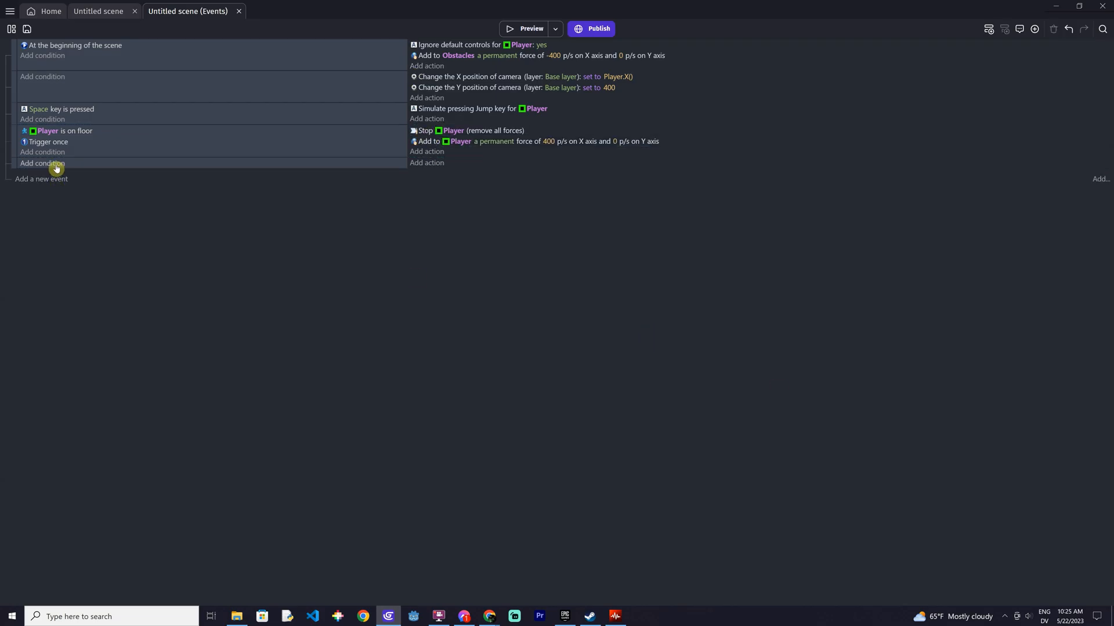
click(56, 167)
click(60, 100)
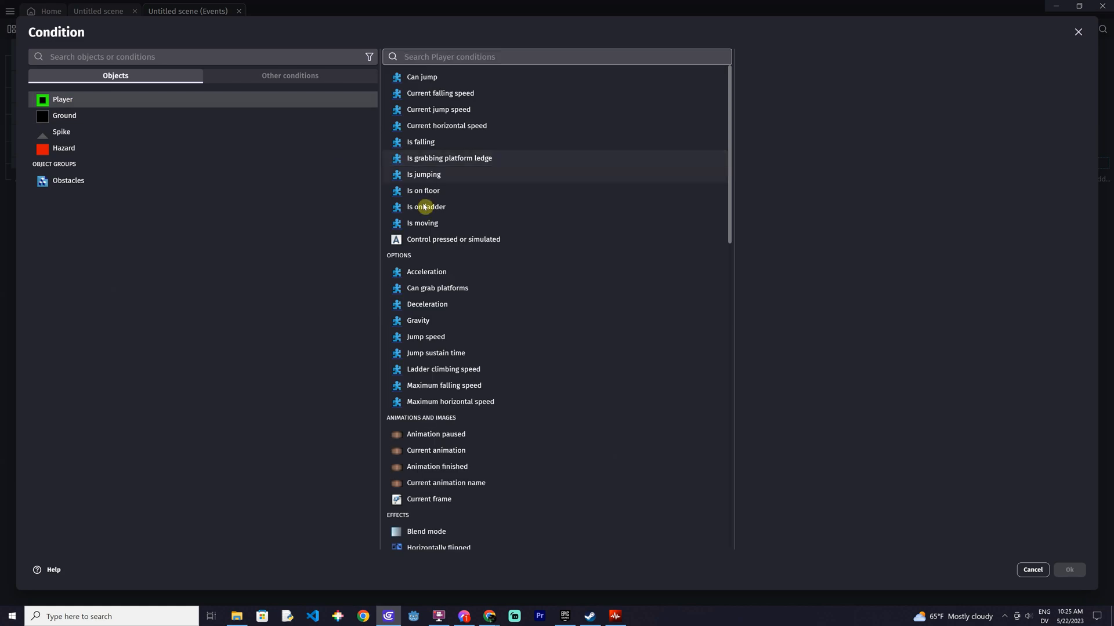
click(423, 174)
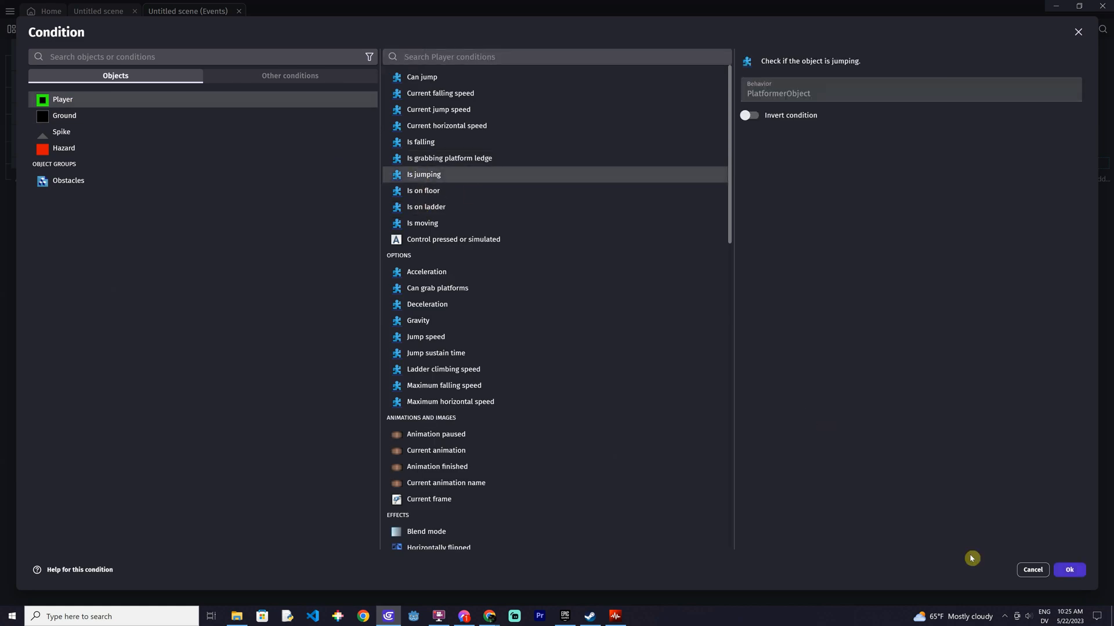
click(1069, 569)
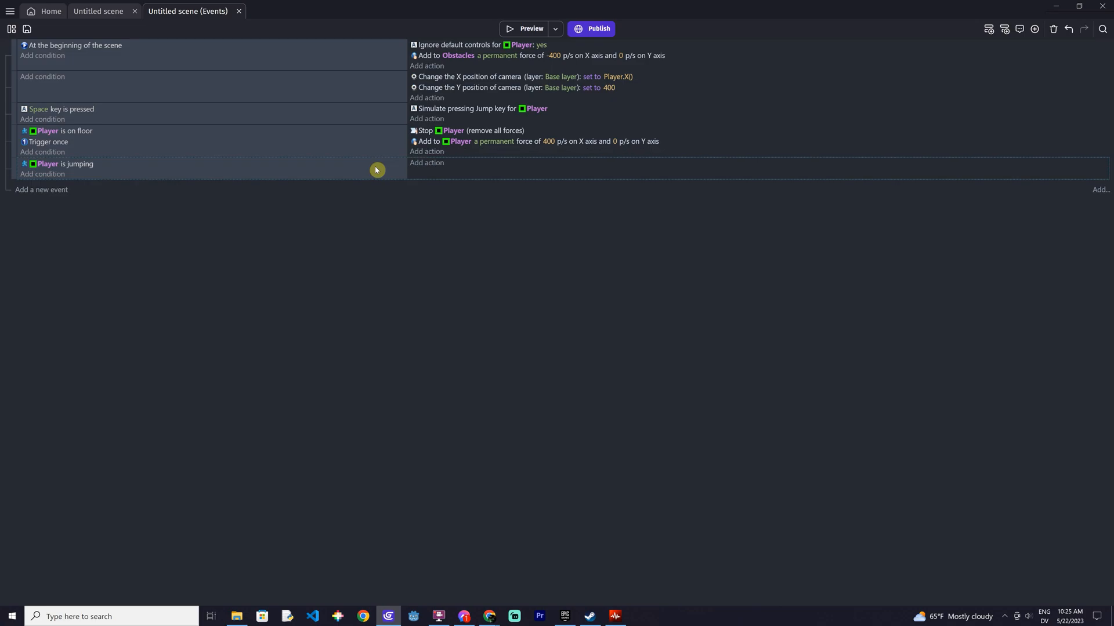
Create a new event with the condition that the Player is falling
click(58, 194)
click(53, 184)
click(63, 103)
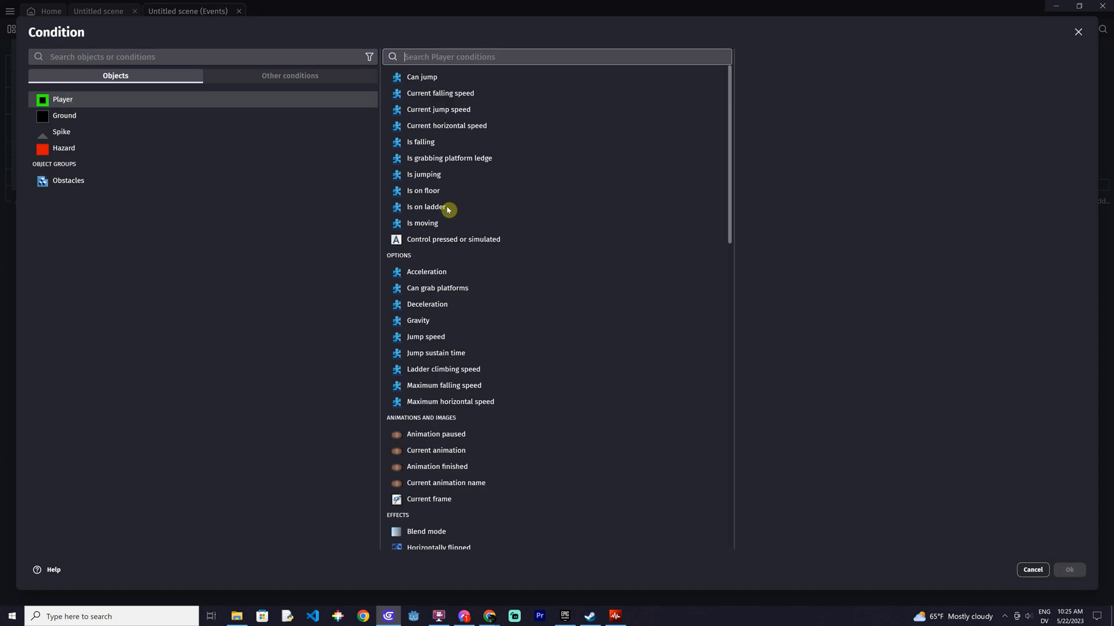
click(420, 142)
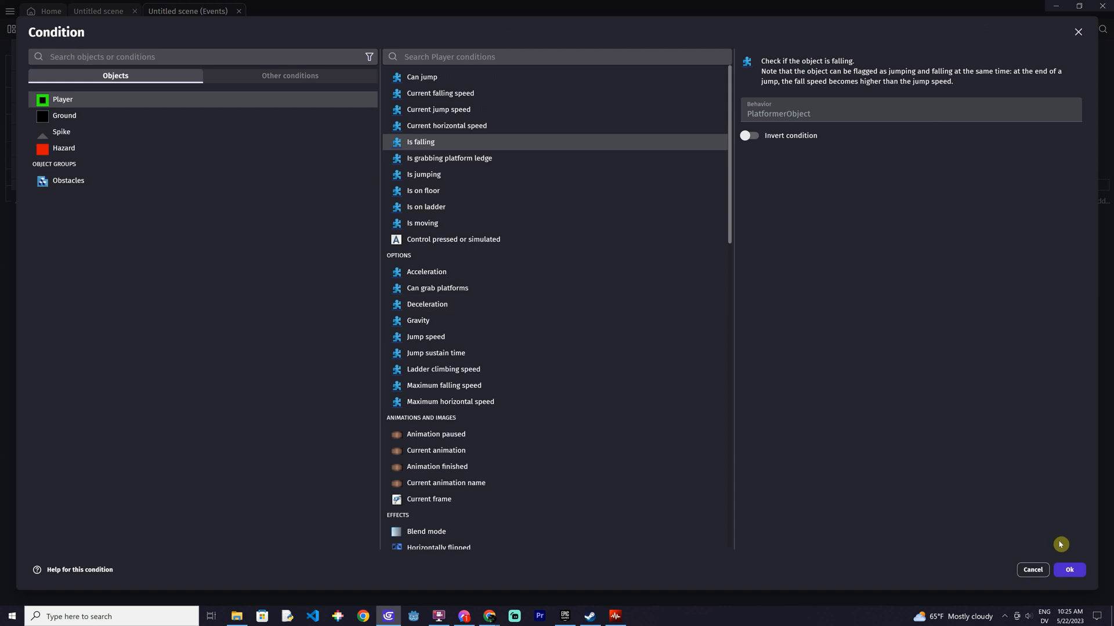
click(1069, 569)
Add a Stop the object action for the Player to the Player is jumping event
click(430, 170)
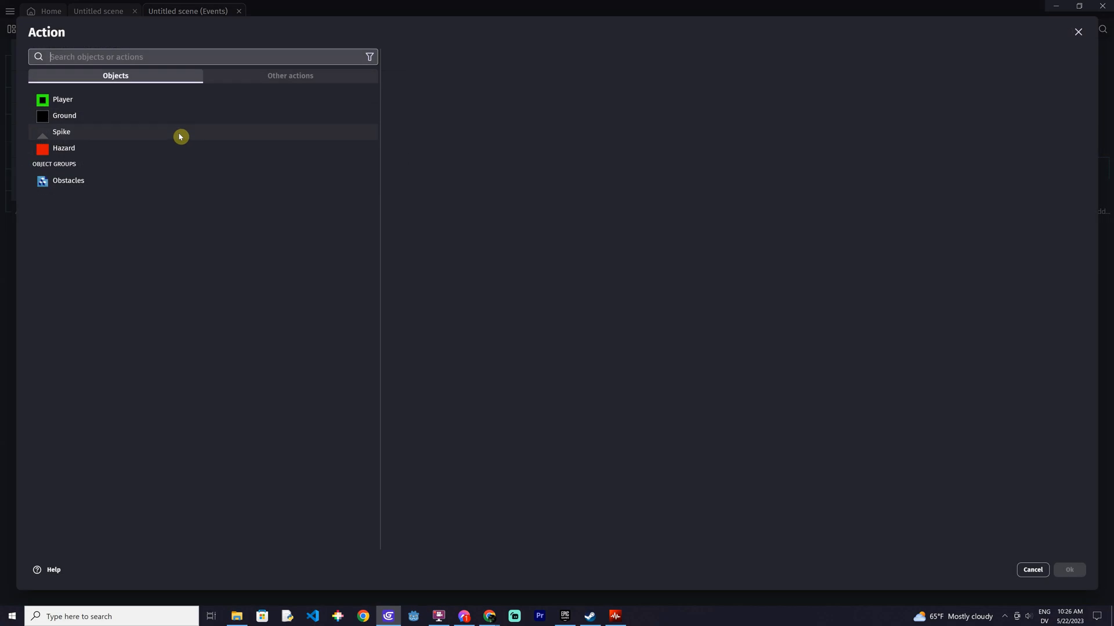
click(82, 103)
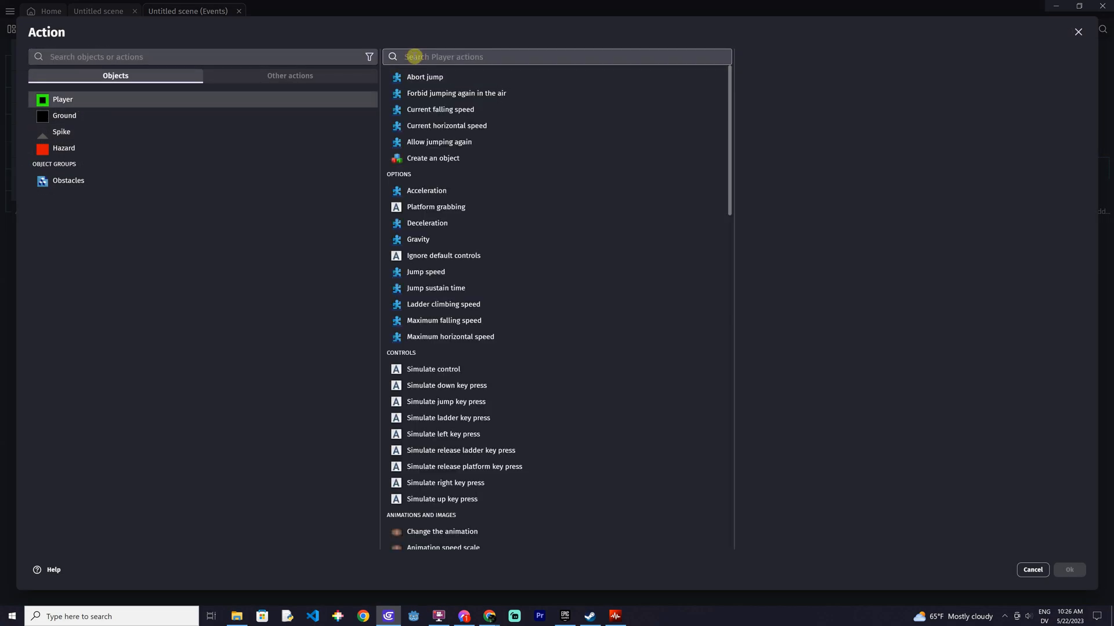
text(stop)
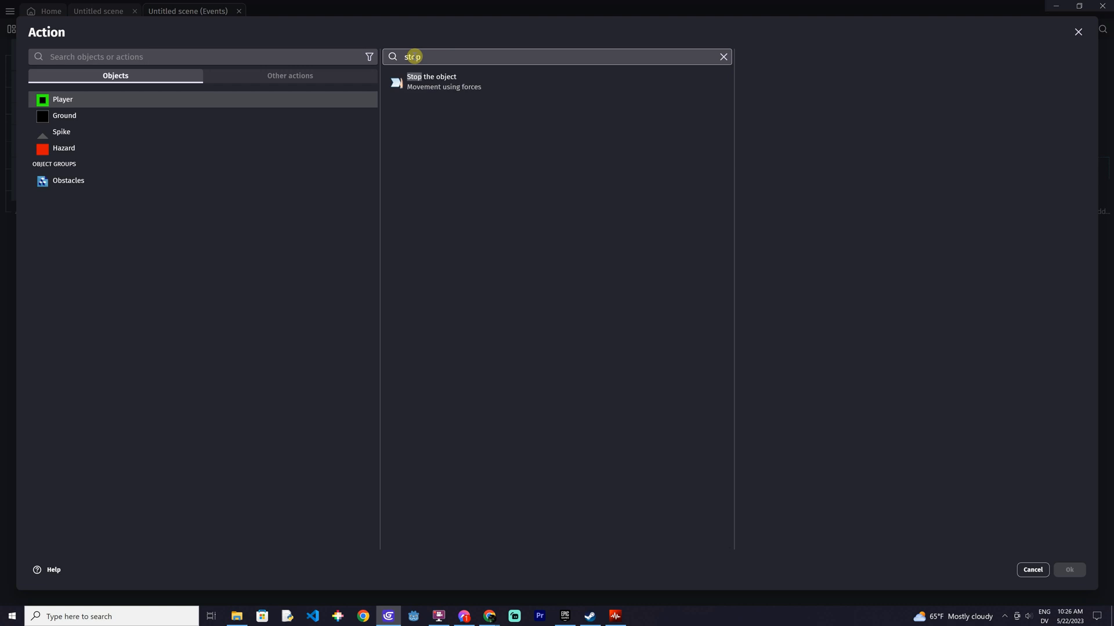
click(519, 93)
click(1069, 570)
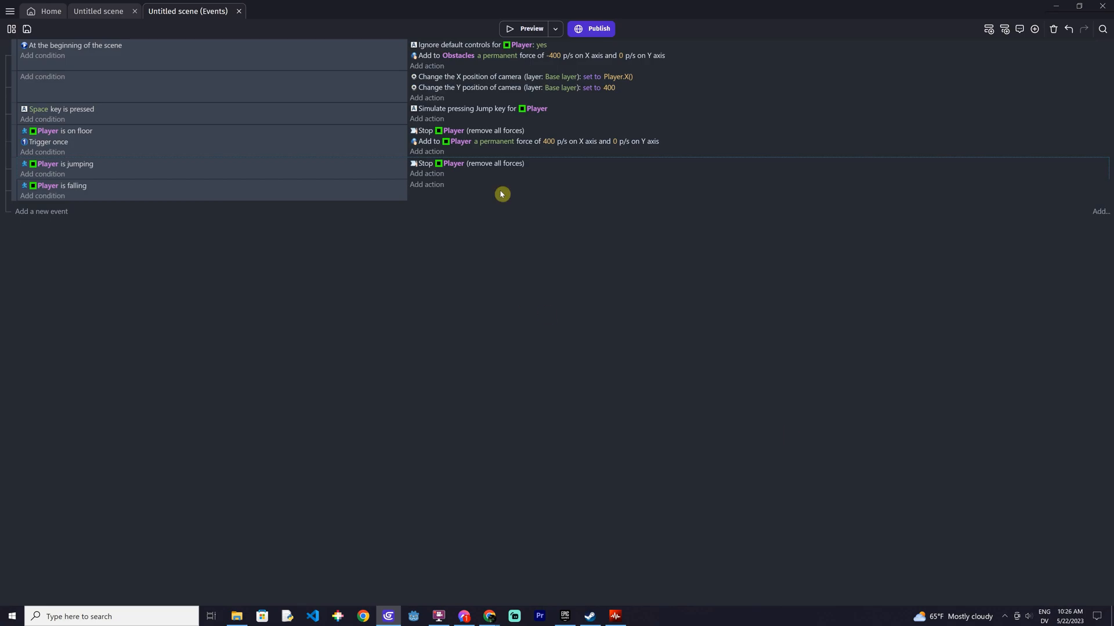
Copy the Stop Player action from the jumping event into the Player is falling event
right_click(425, 166)
click(443, 172)
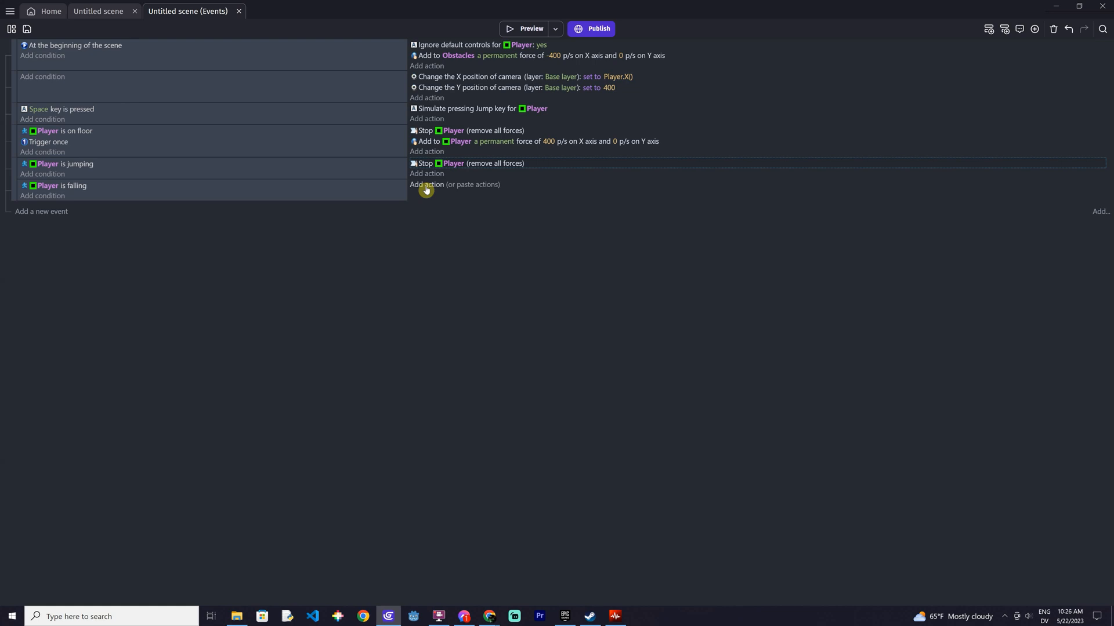
click(427, 184)
click(582, 410)
Preview the game and make the Player jump repeatedly to test its movement over the ground staircase
key(F5)
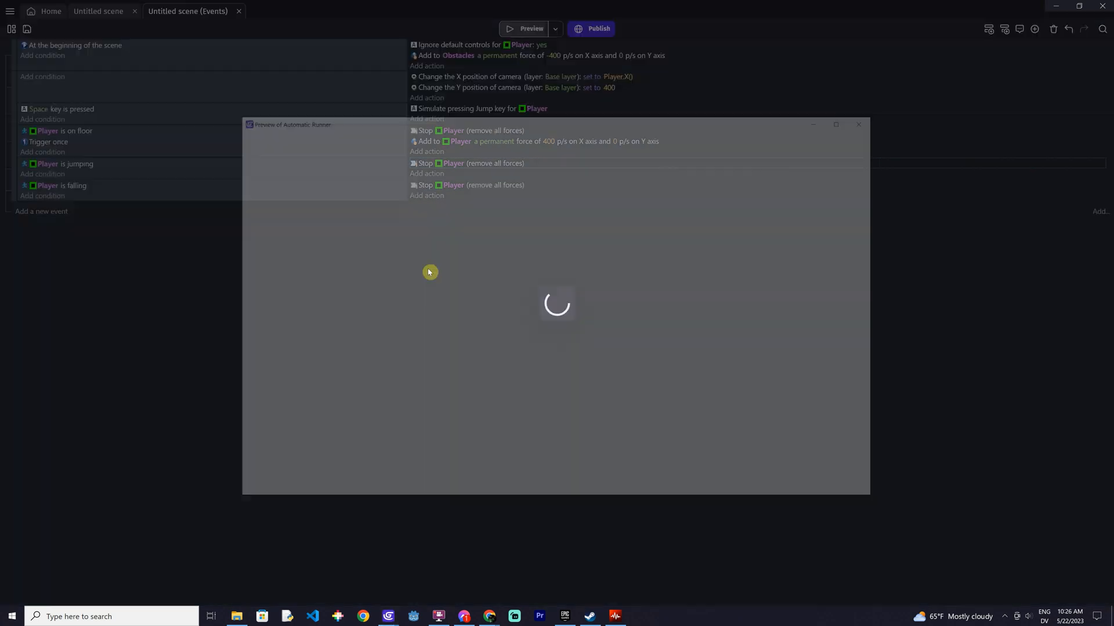
key(space)
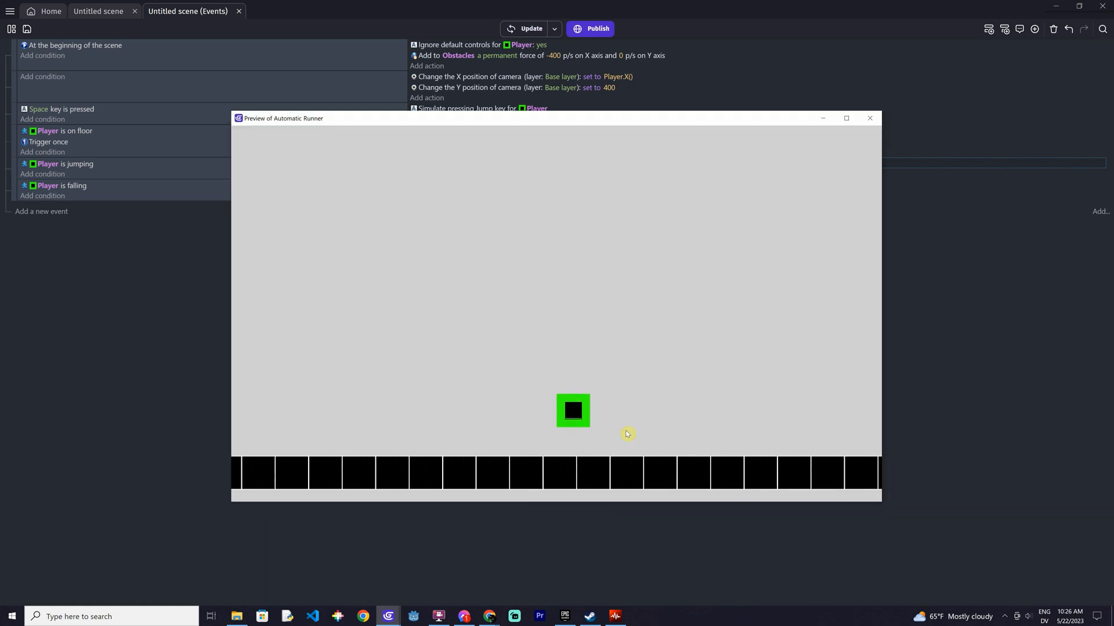
key(space)
key(space)
key(space)
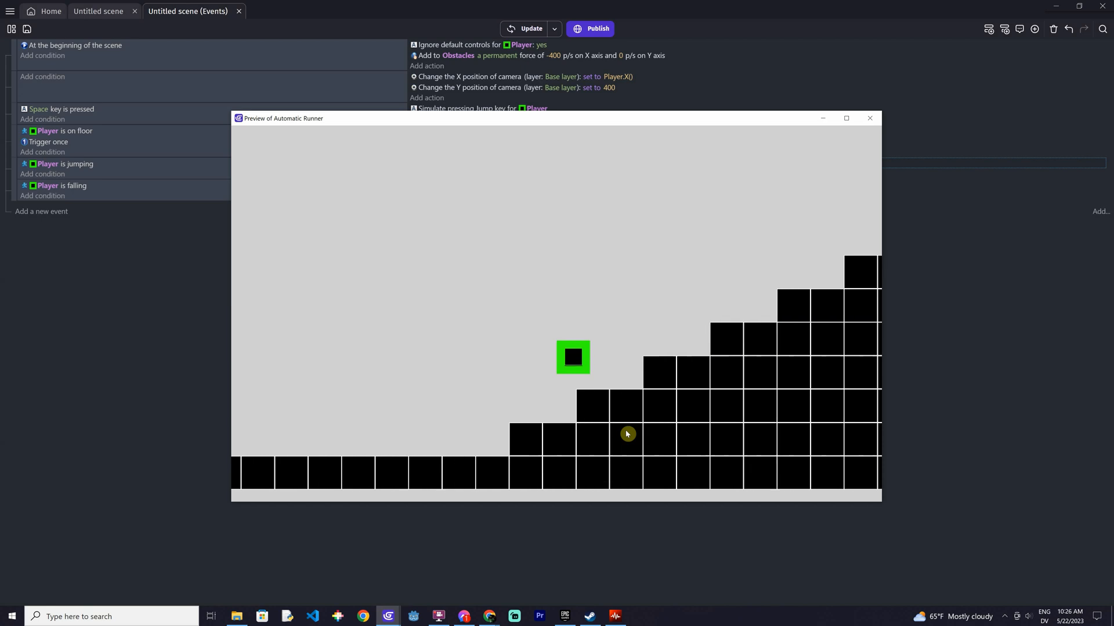
key(space)
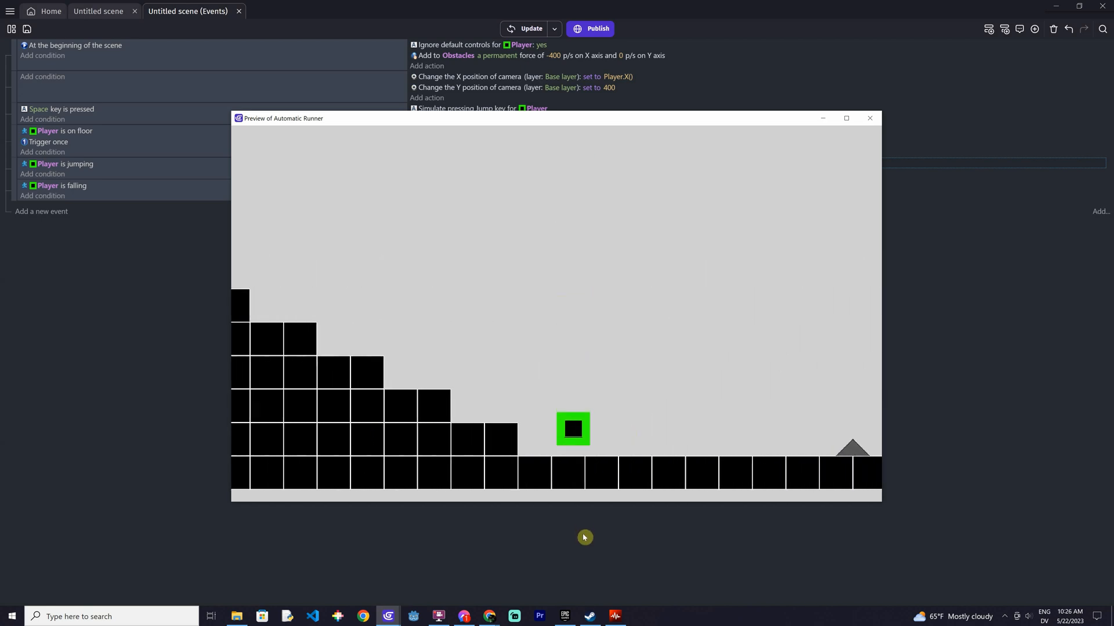
key(space)
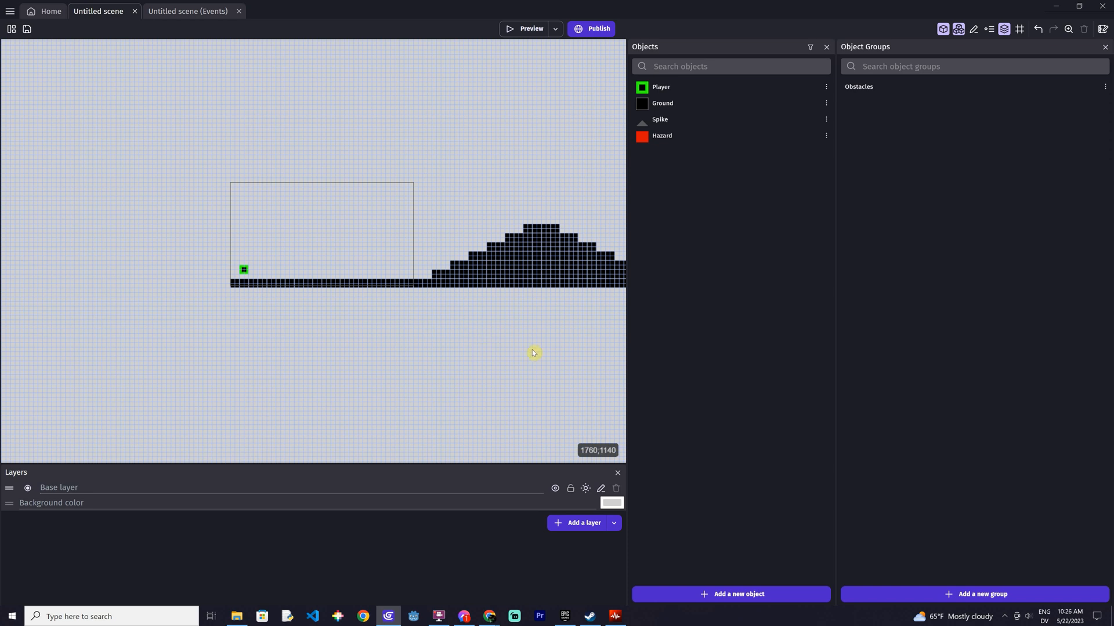
Place a Hazard over the front block of the lowest ascending stair and duplicate it onto each higher stair's front block up to the peak
scroll(443, 242, up, 3)
scroll(442, 242, up, 4)
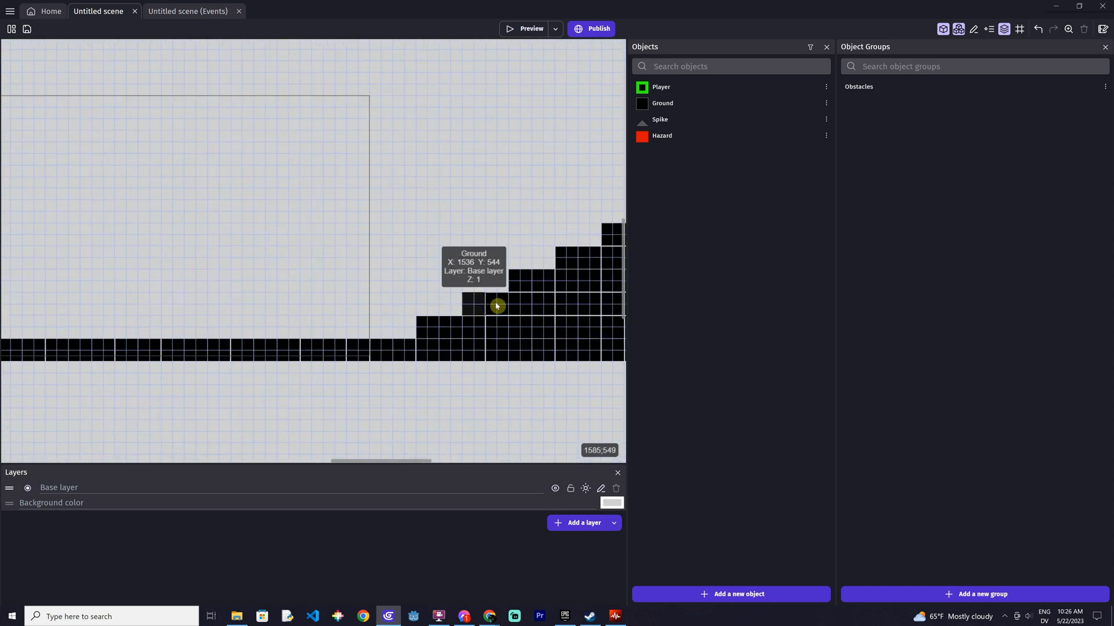
drag(658, 141, 243, 287)
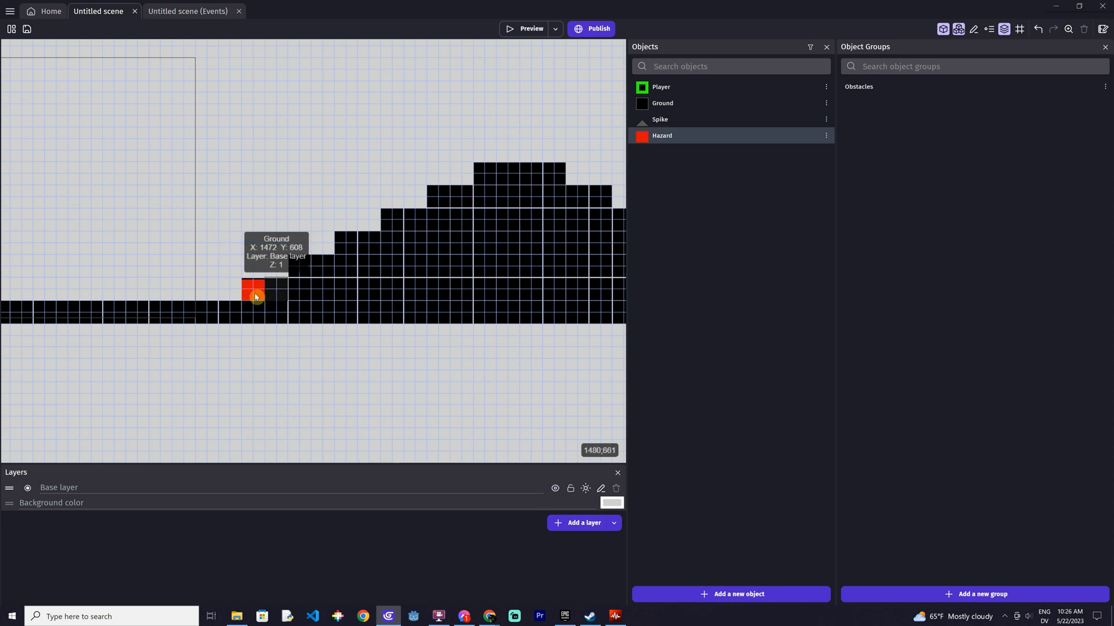
ctrl+drag(258, 294, 489, 184)
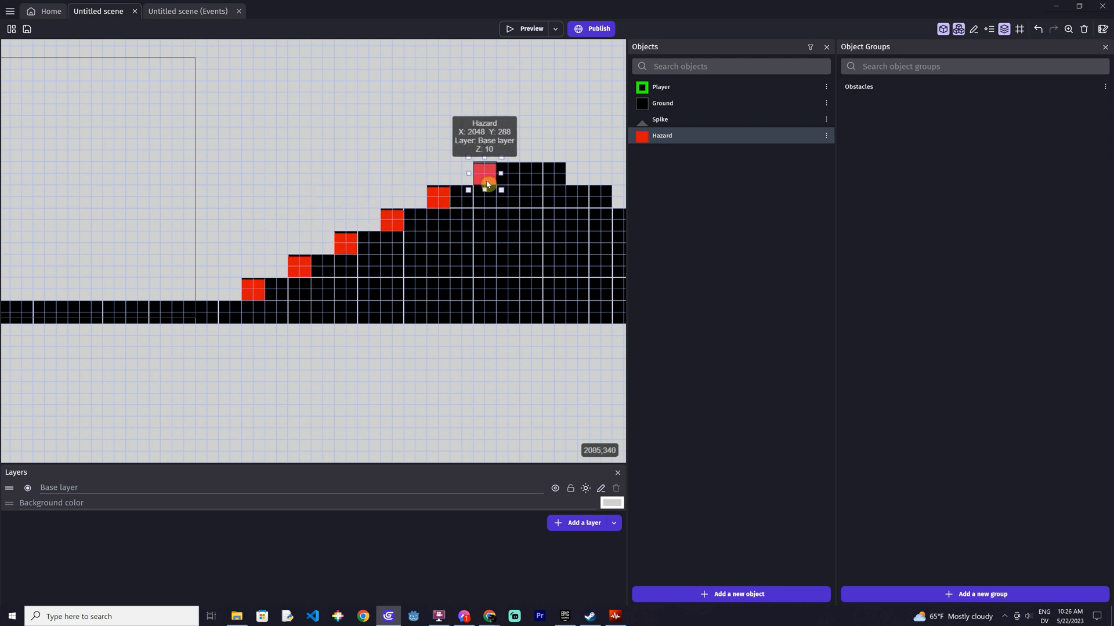
click(425, 98)
middle_drag(425, 99, 479, 101)
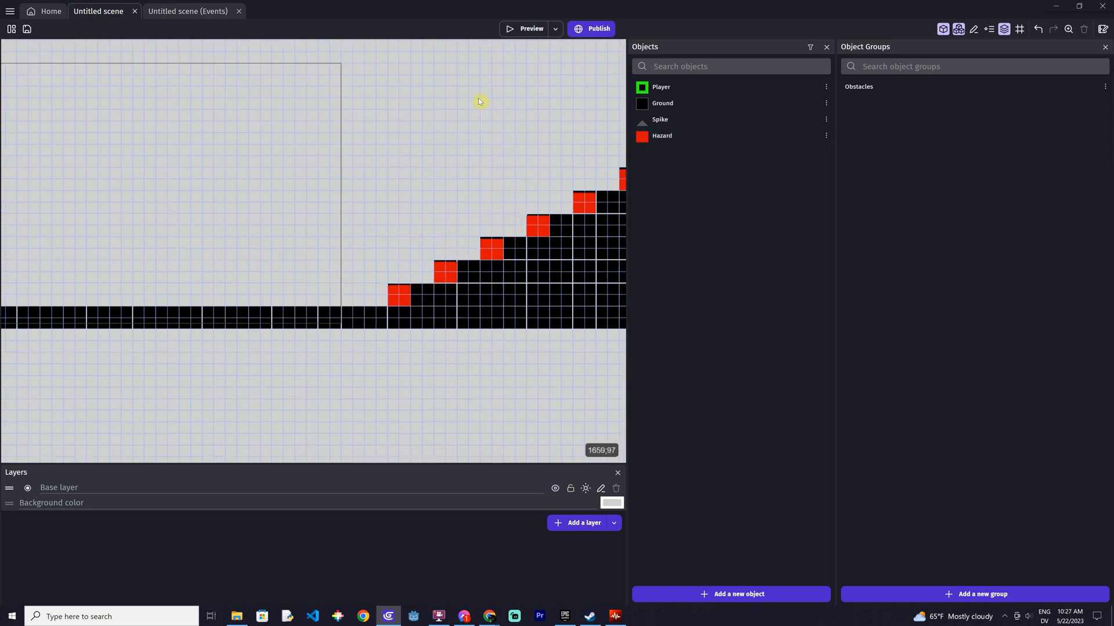
In the scene events, create a new event with the condition that the Player is in collision with Hazard
click(188, 12)
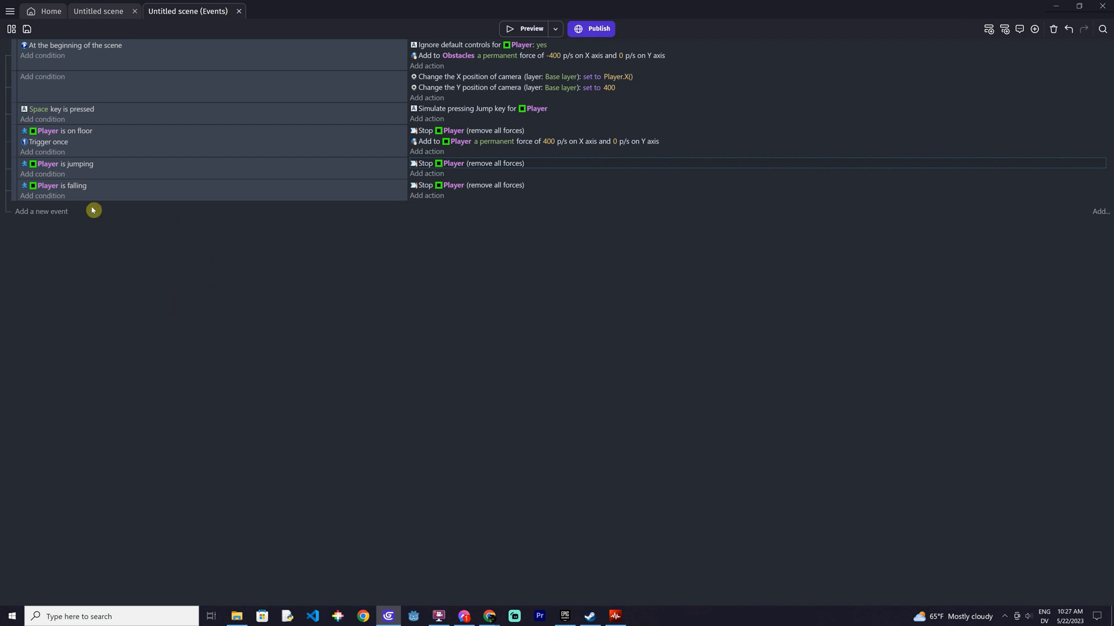
click(67, 212)
click(56, 211)
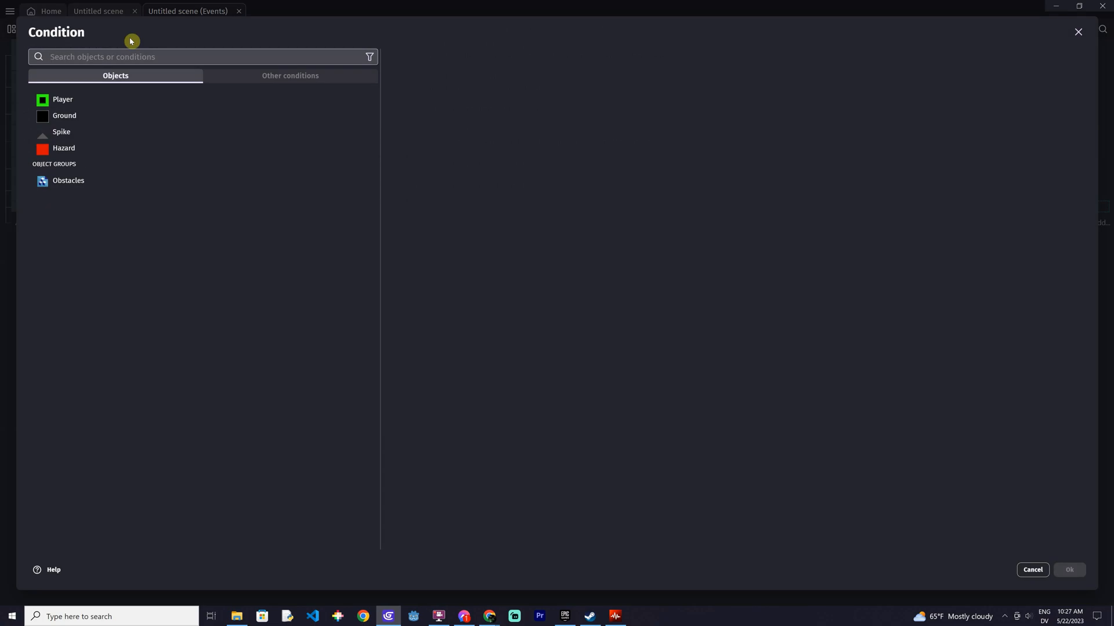
click(61, 100)
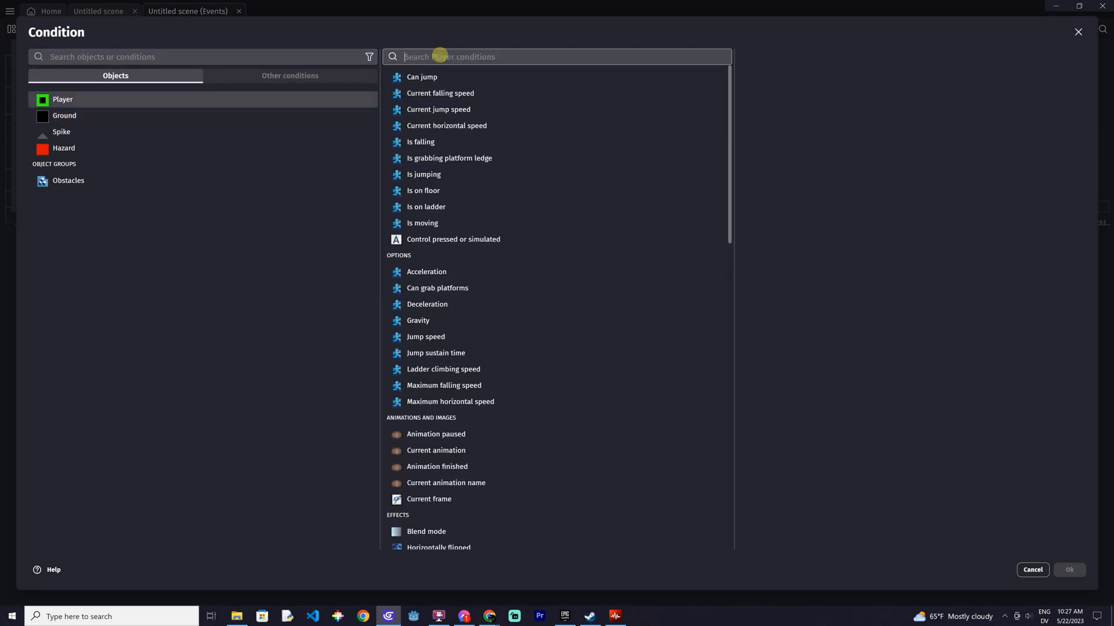
text(collision)
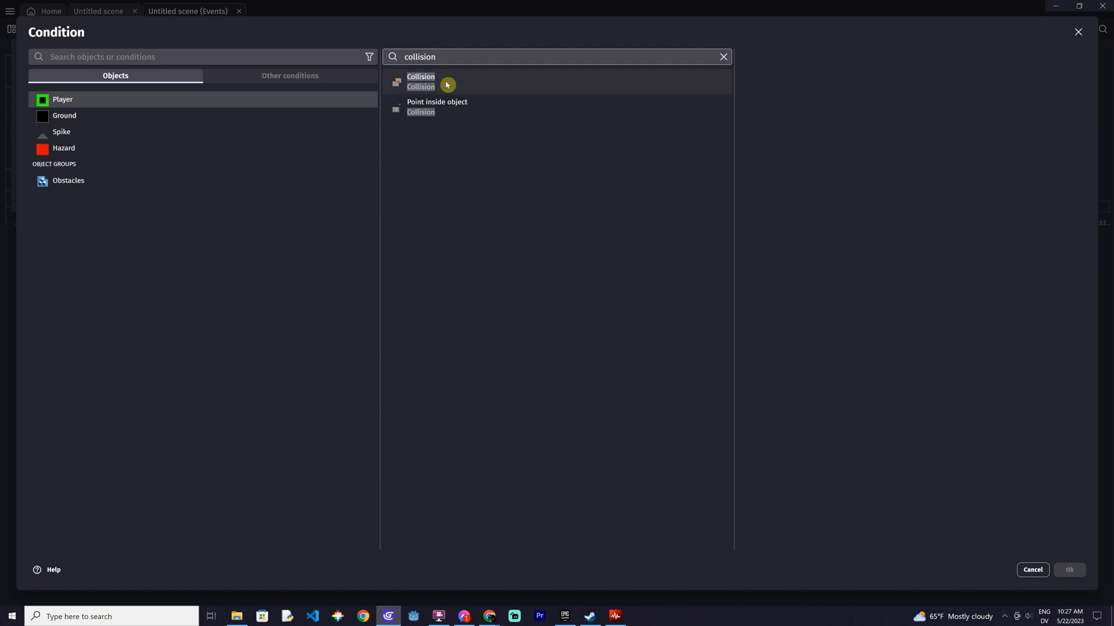
click(461, 84)
click(768, 168)
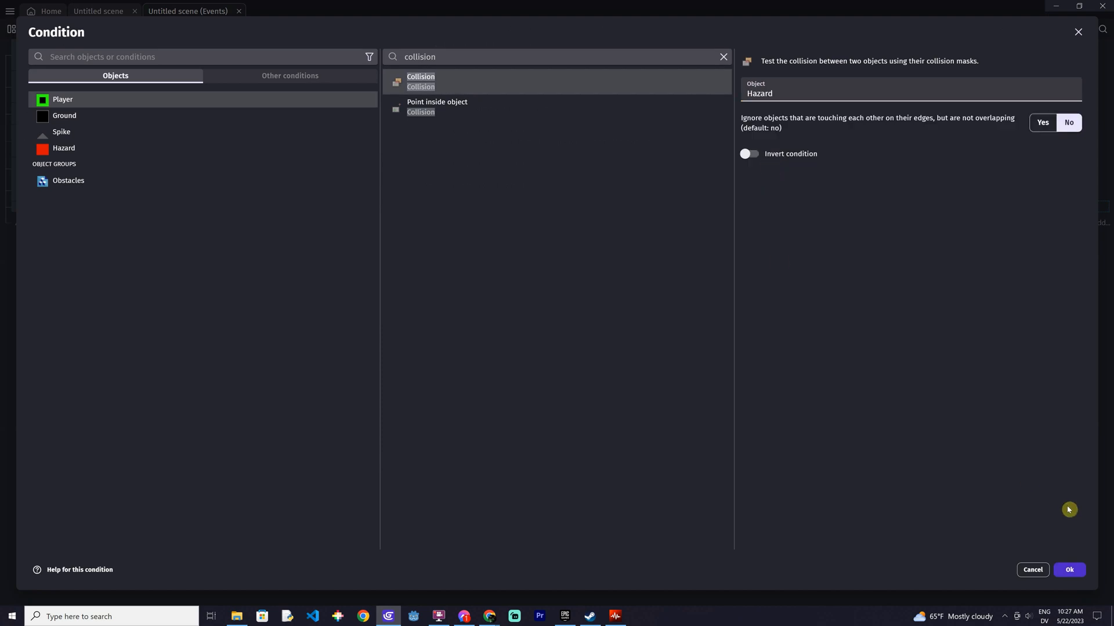
click(1069, 570)
Add a Delete the object action for the Player to the Hazard collision event
click(427, 206)
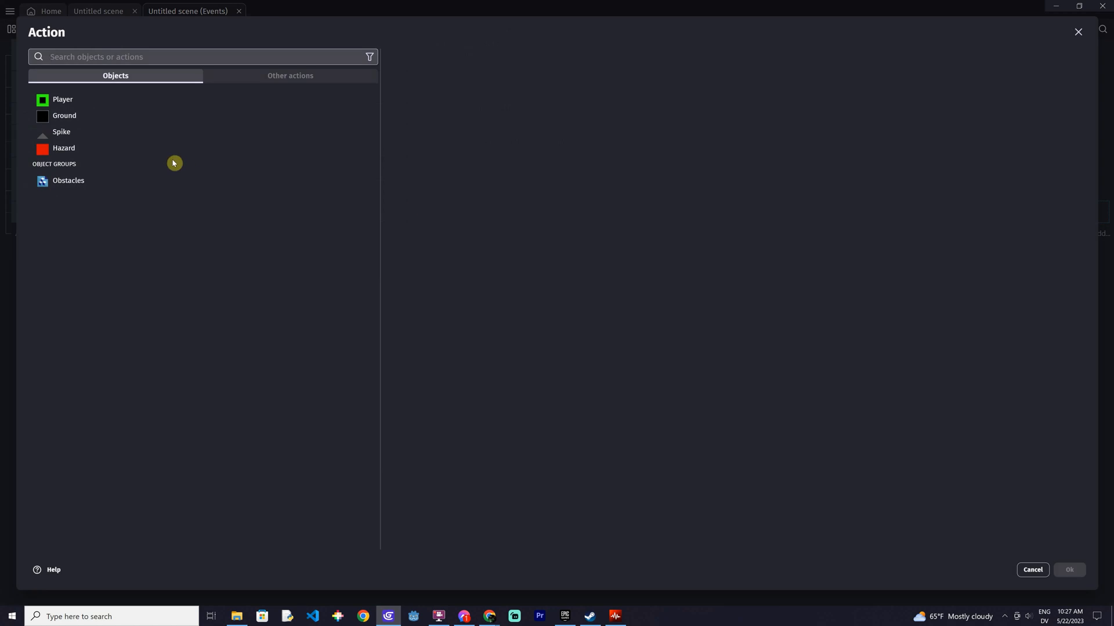
click(82, 102)
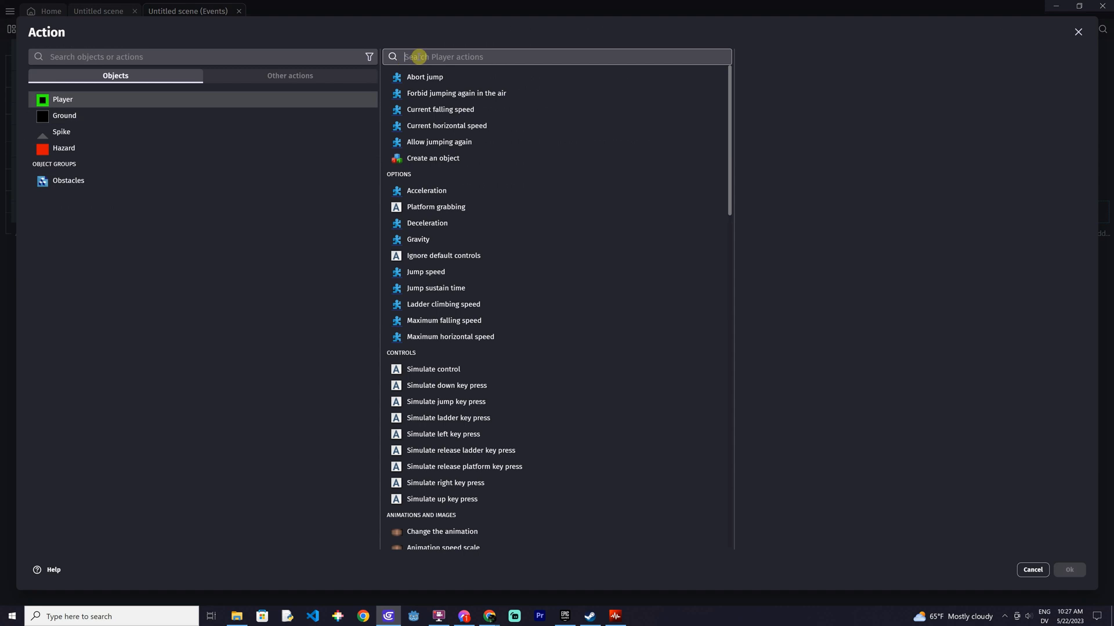
text(delete)
click(423, 86)
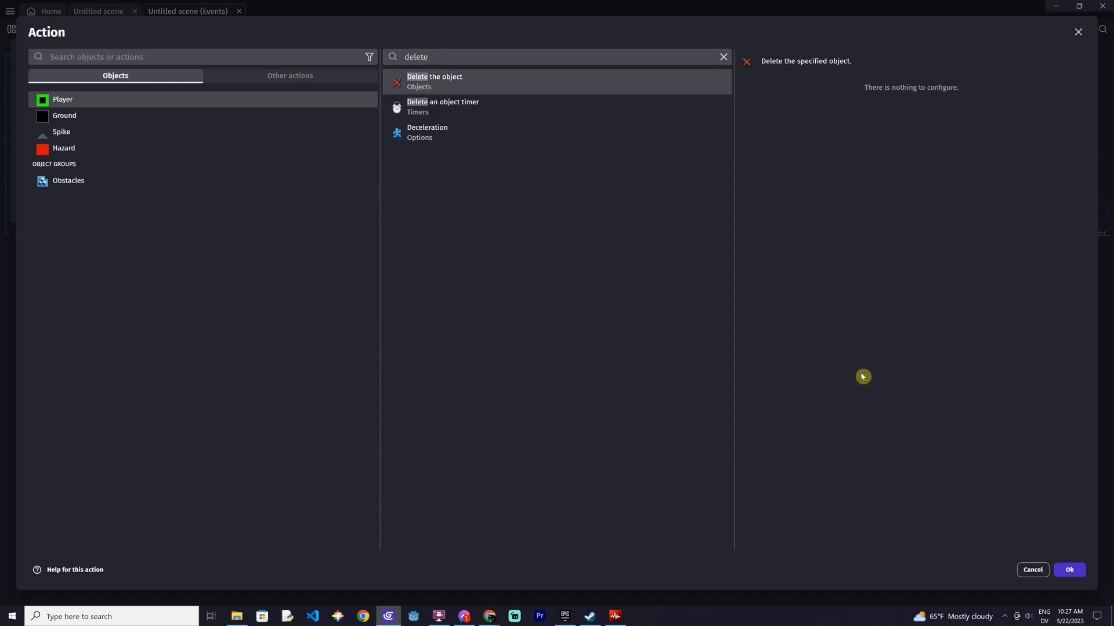
click(1069, 571)
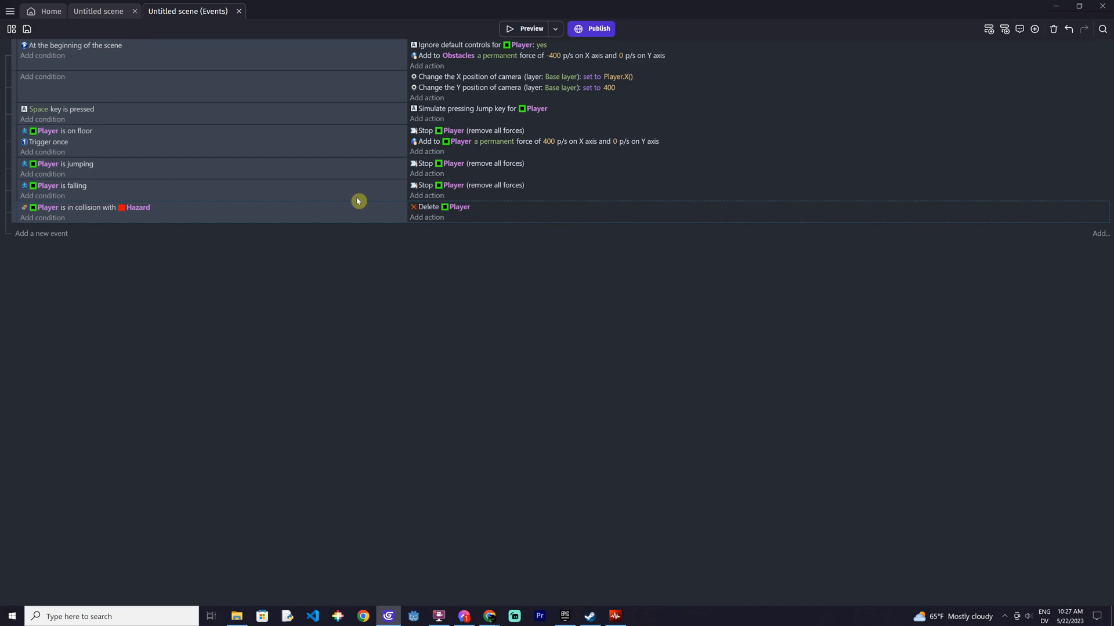
Add a Change the scene action to the Hazard collision event, with "Untitled scene" as the new scene
click(421, 218)
text(s)
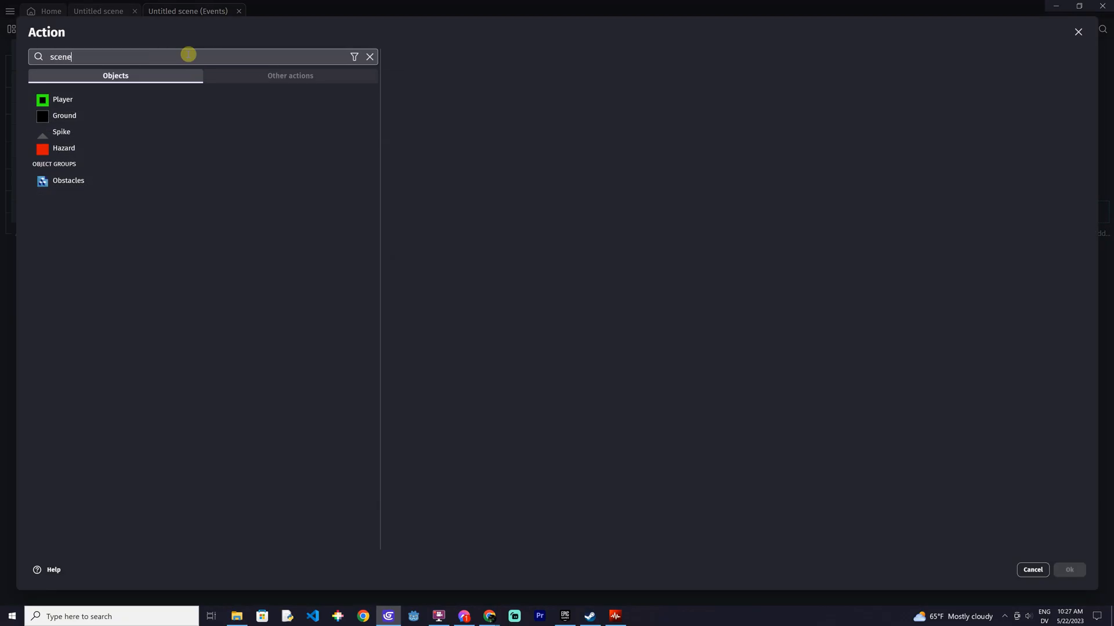
text(cene)
click(179, 100)
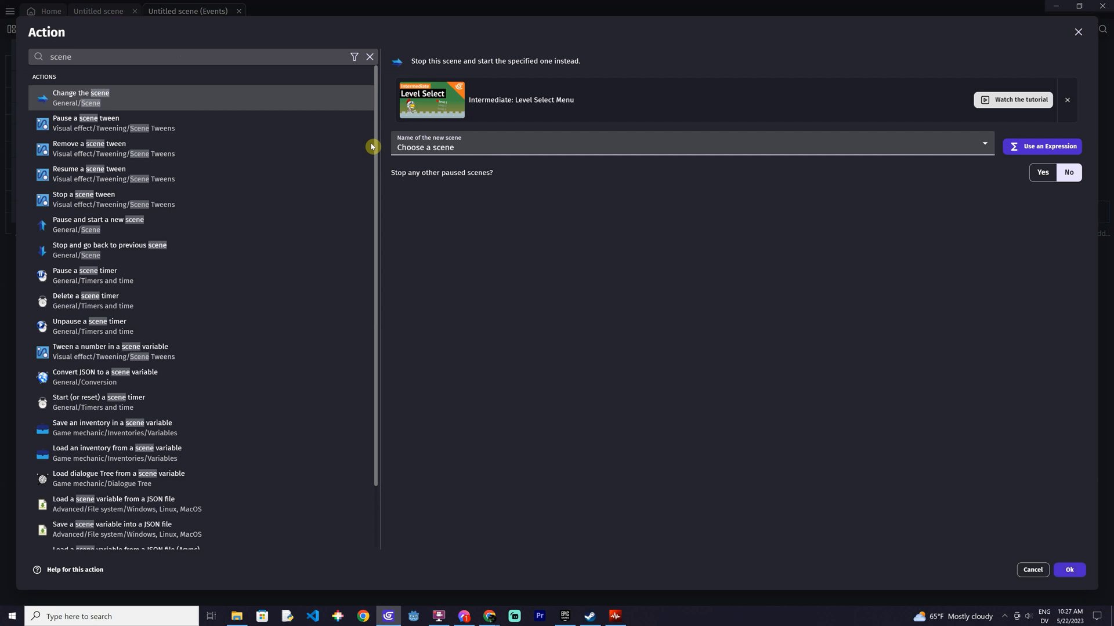
click(422, 149)
click(423, 172)
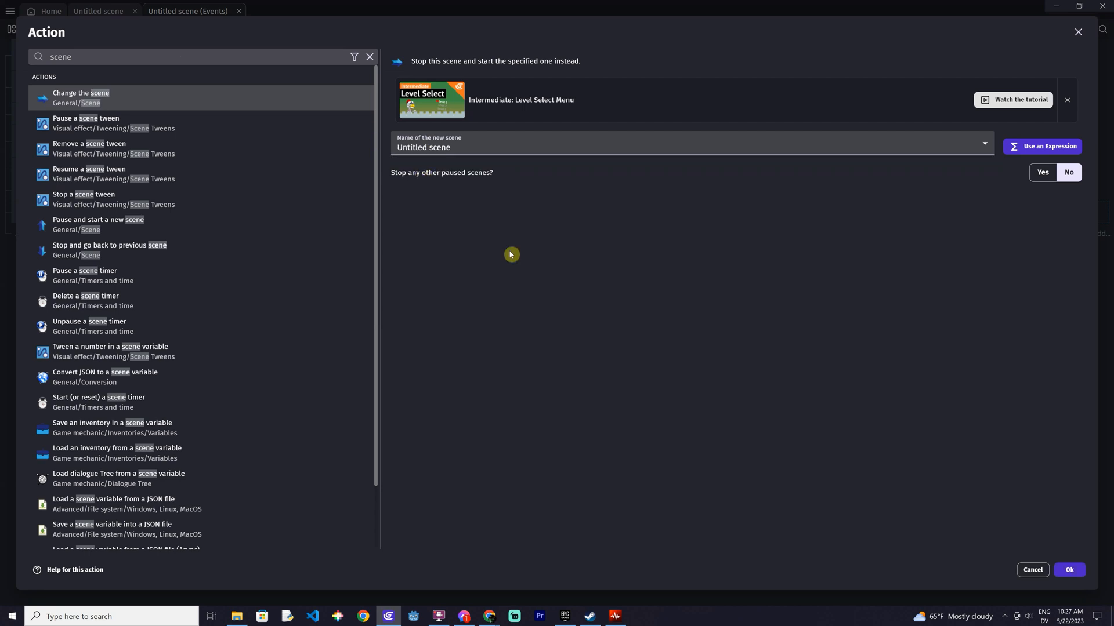
click(1069, 570)
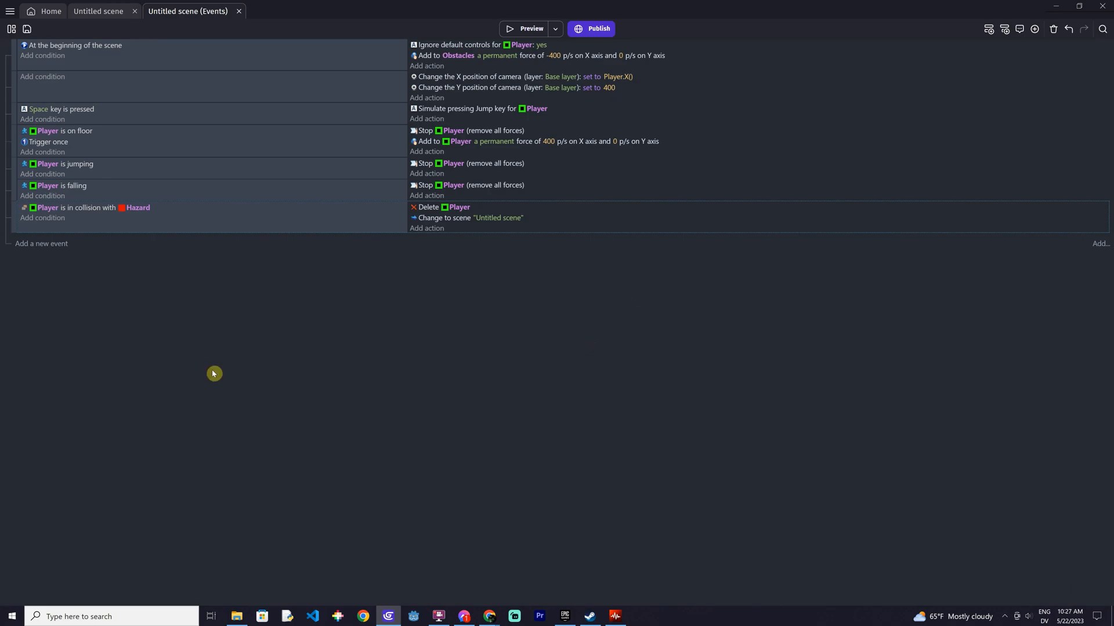
Add an action to the beginning-of-scene event that sets the Hazard's sprite opacity to 0
click(432, 67)
click(68, 148)
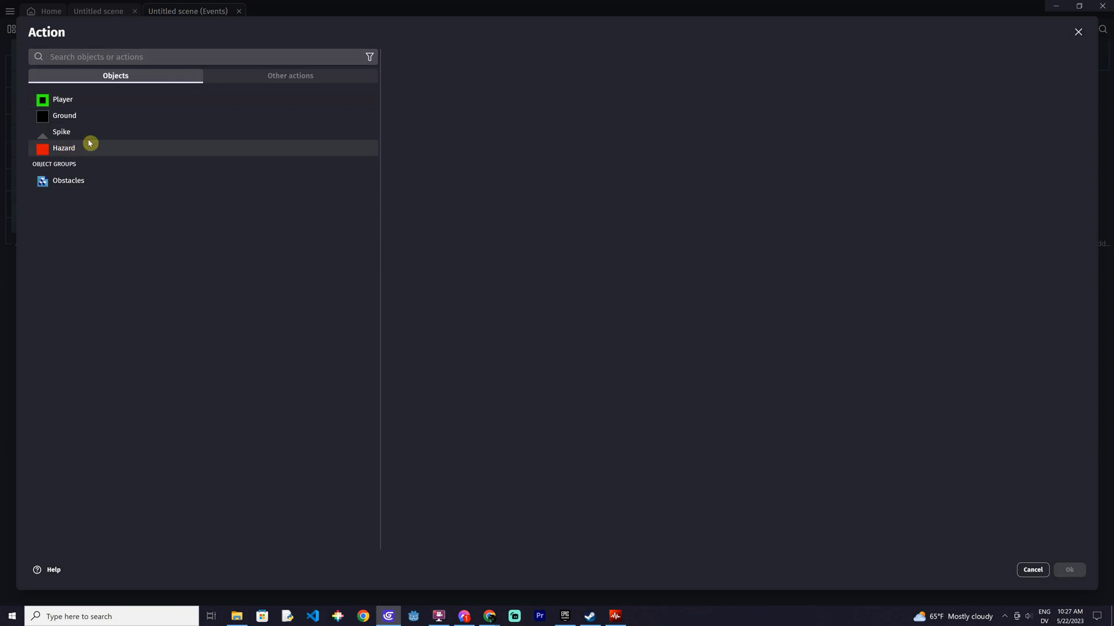
click(436, 54)
text(opacity)
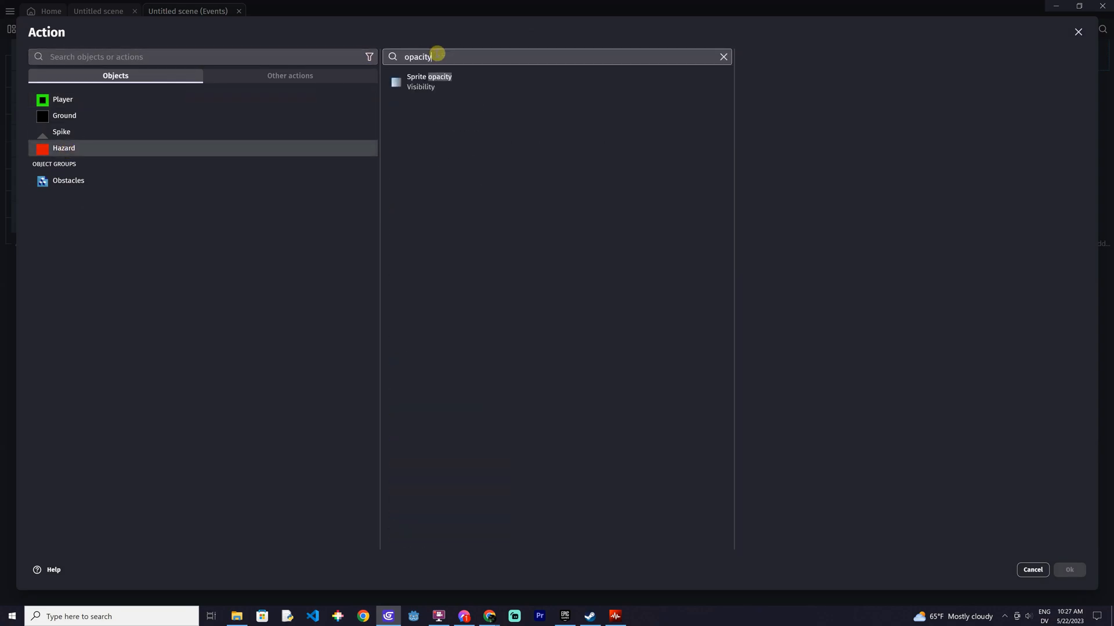
click(450, 82)
click(780, 97)
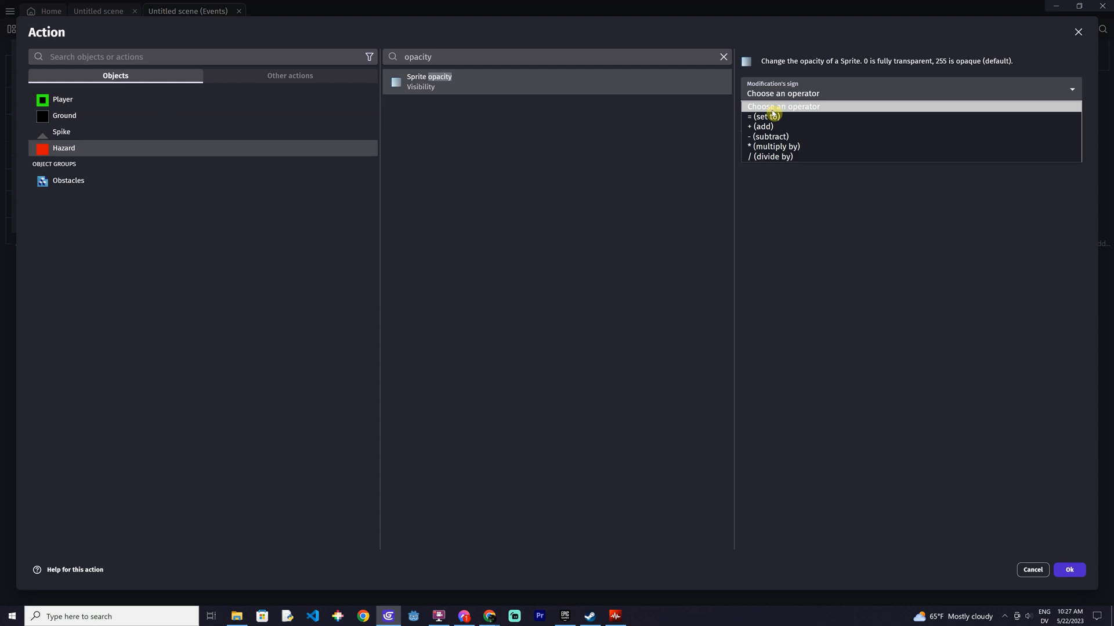
click(772, 115)
click(772, 118)
text(0)
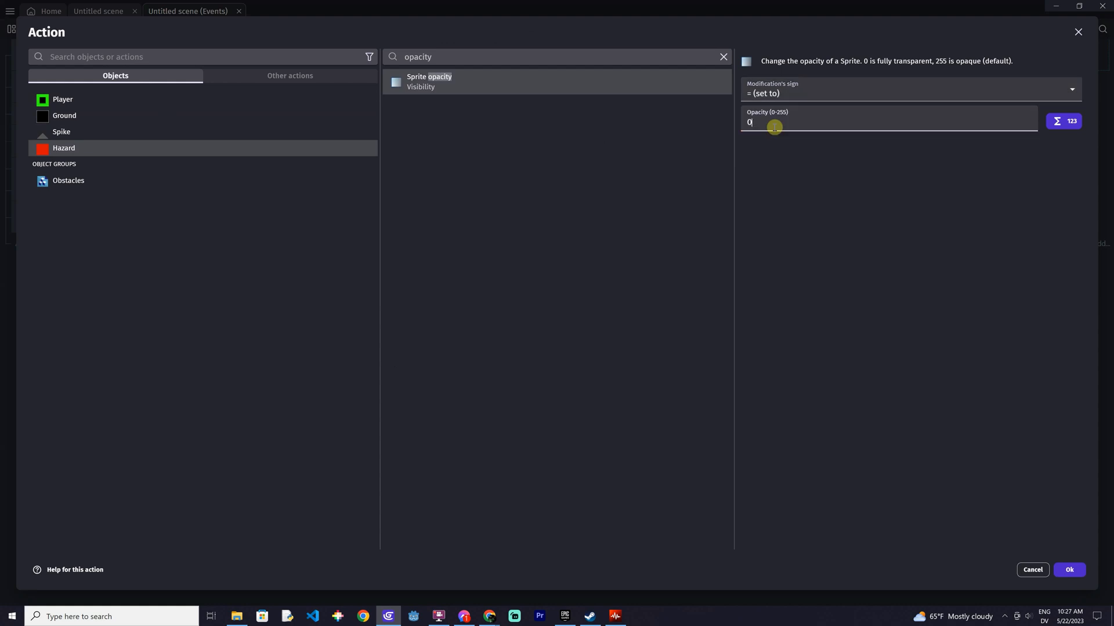
click(1069, 570)
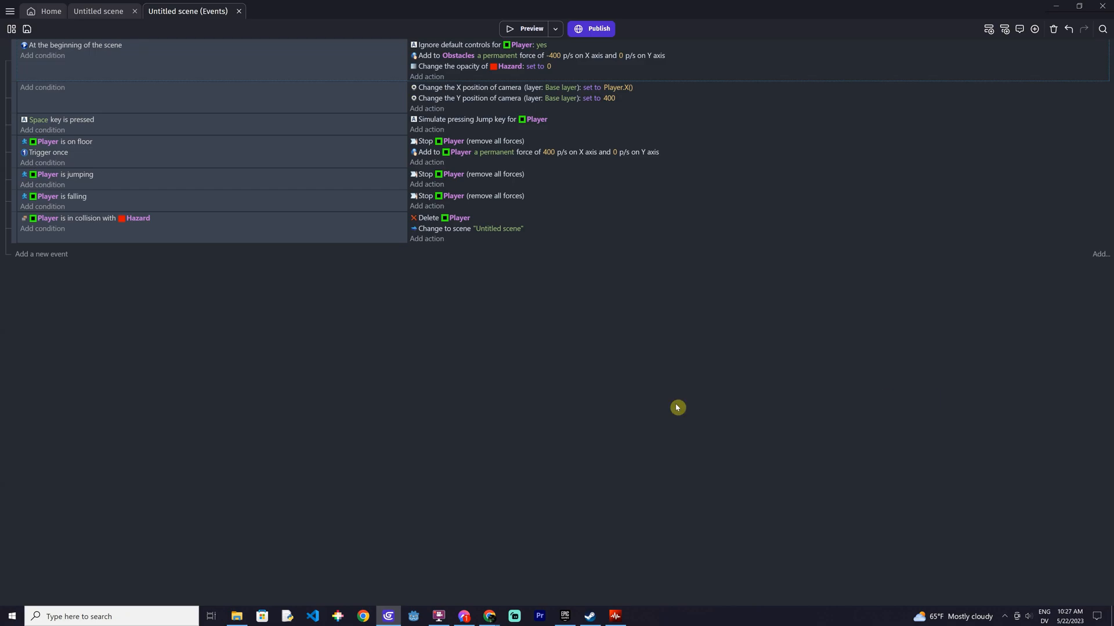
Preview the game and make the Player jump to test the jump and the hazards on the stairs
click(525, 28)
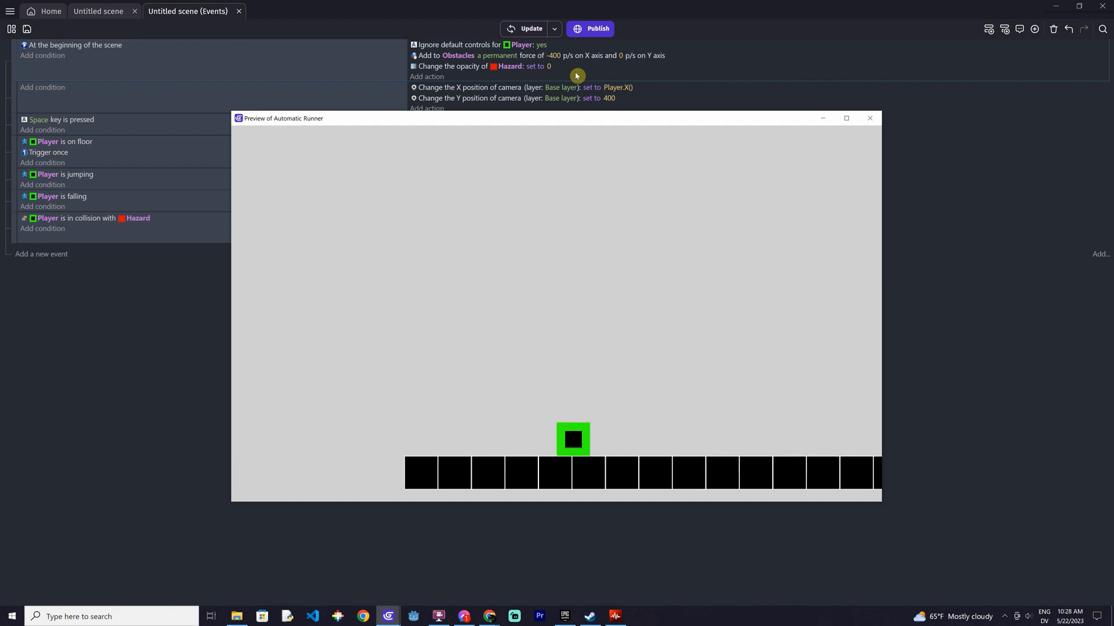
key(space)
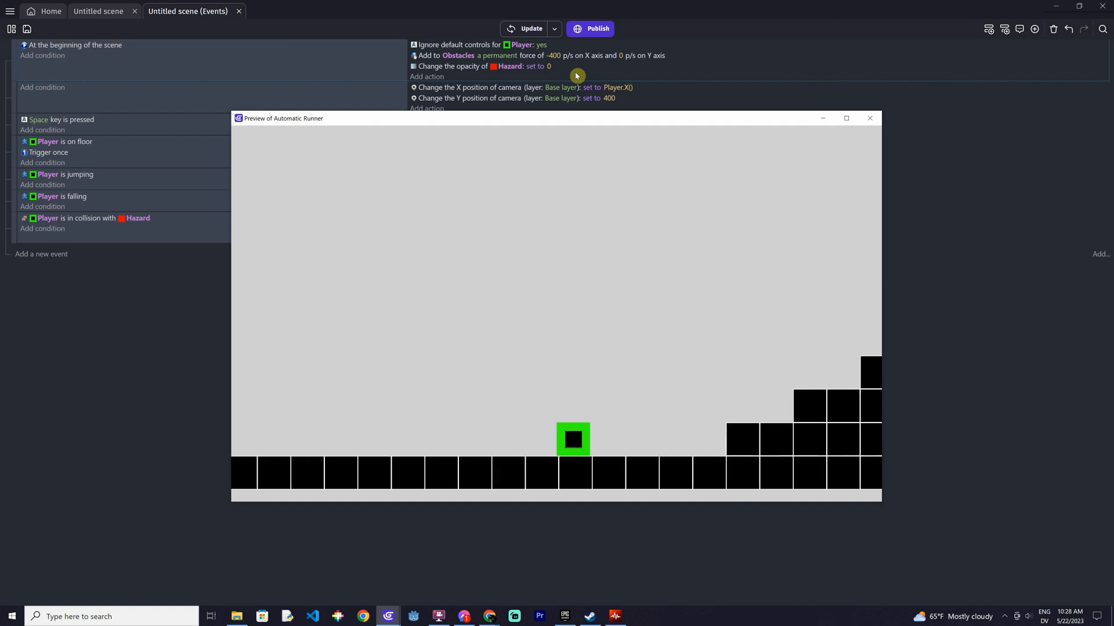
key(space)
key(space)
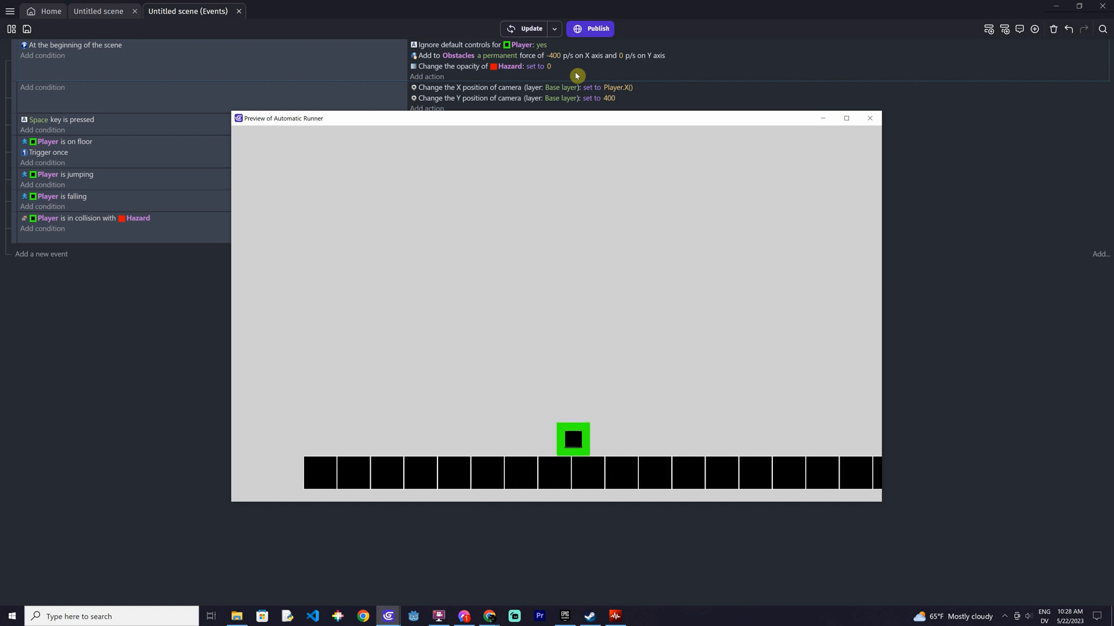
key(space)
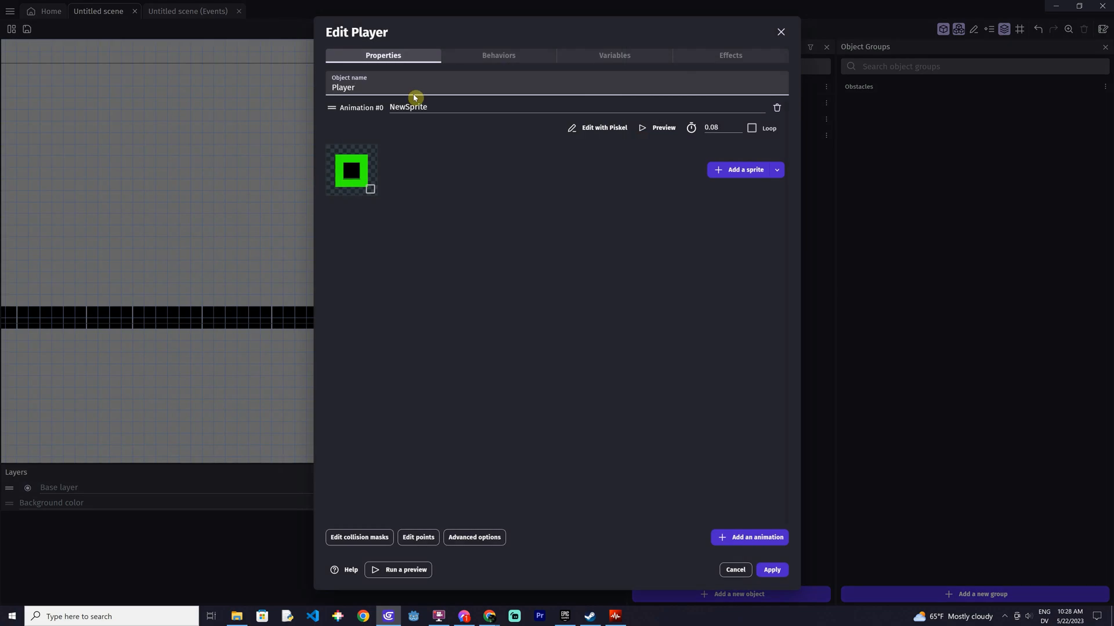
In the Player's platformer behavior, set the gravity to 1650 and the jump speed to 500, and apply the changes
click(494, 56)
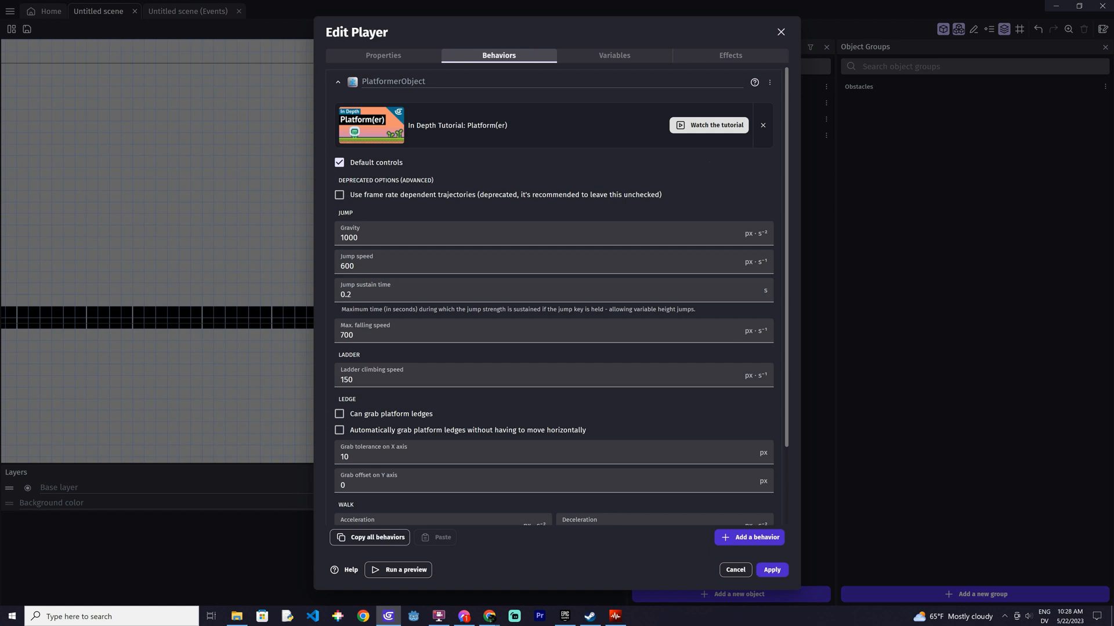
click(394, 239)
text(1650)
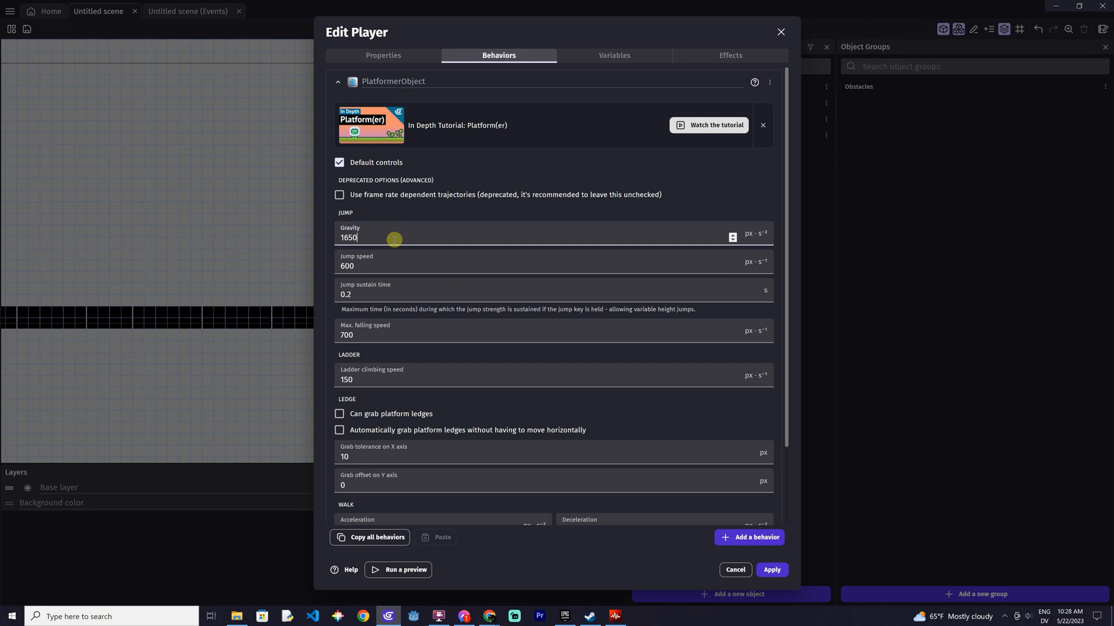
key(Tab)
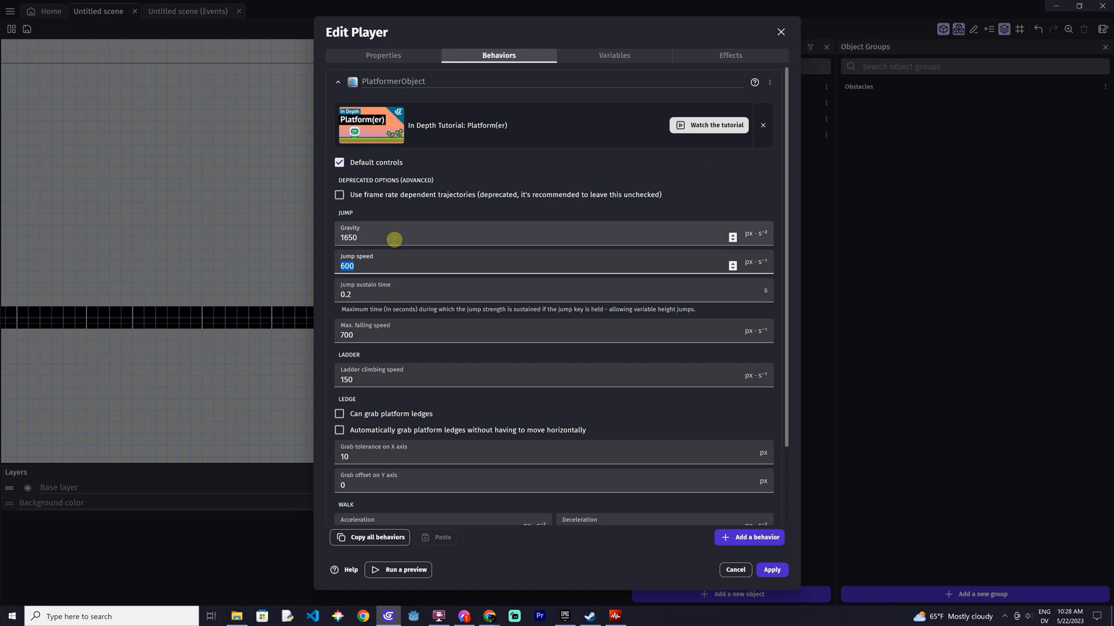
text(50)
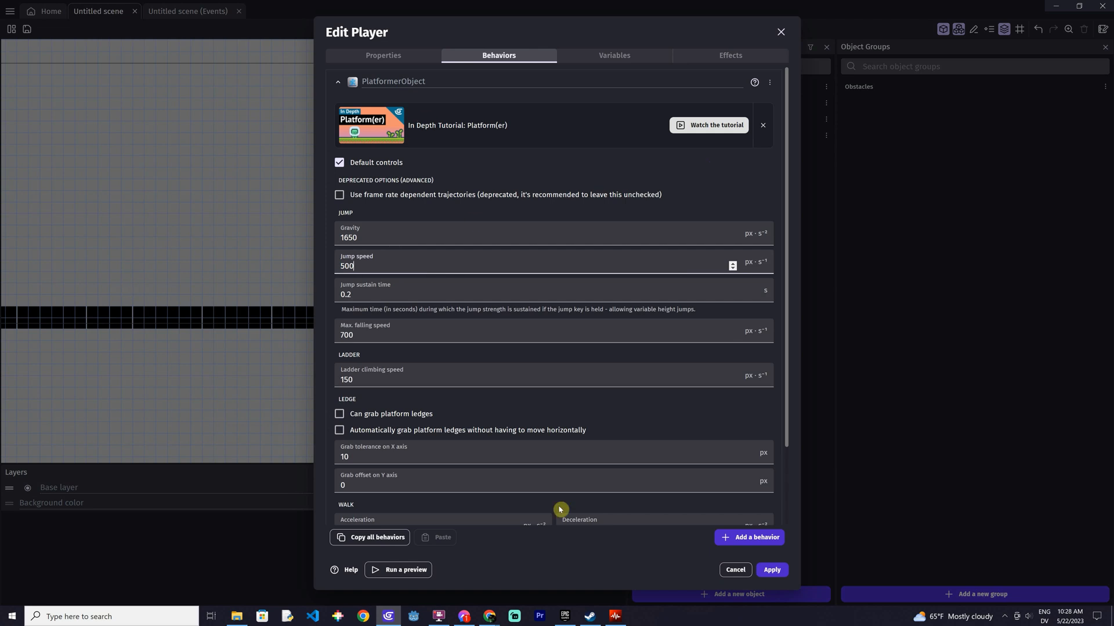
click(772, 570)
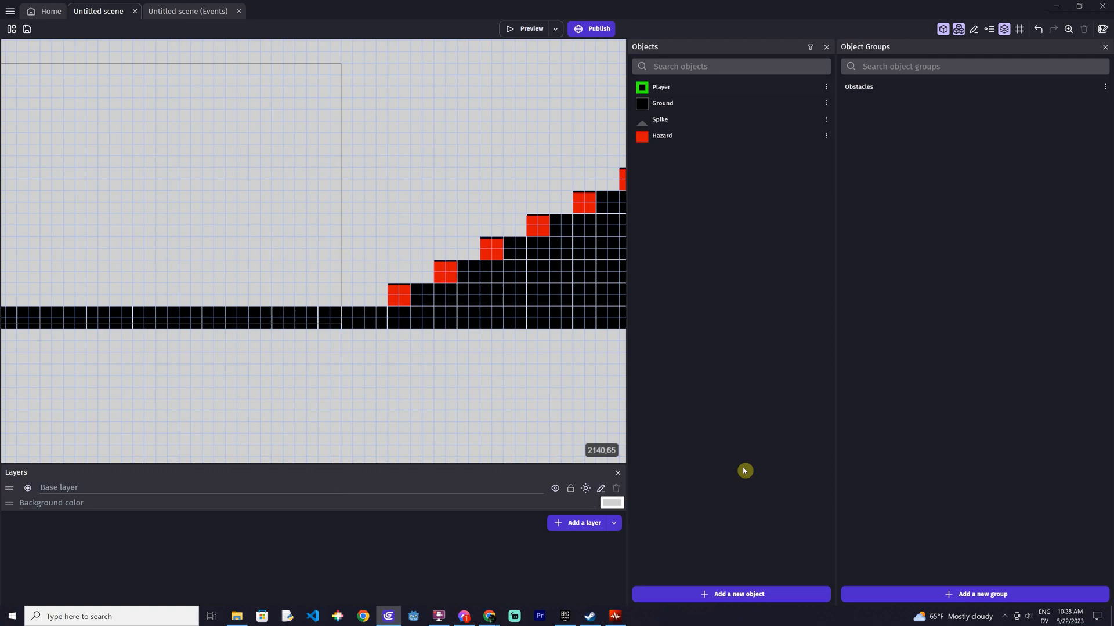
Preview the game and jump through the stairs and spikes to test the adjusted jump, and close the preview
click(524, 28)
key(space)
key(space)
key(space)
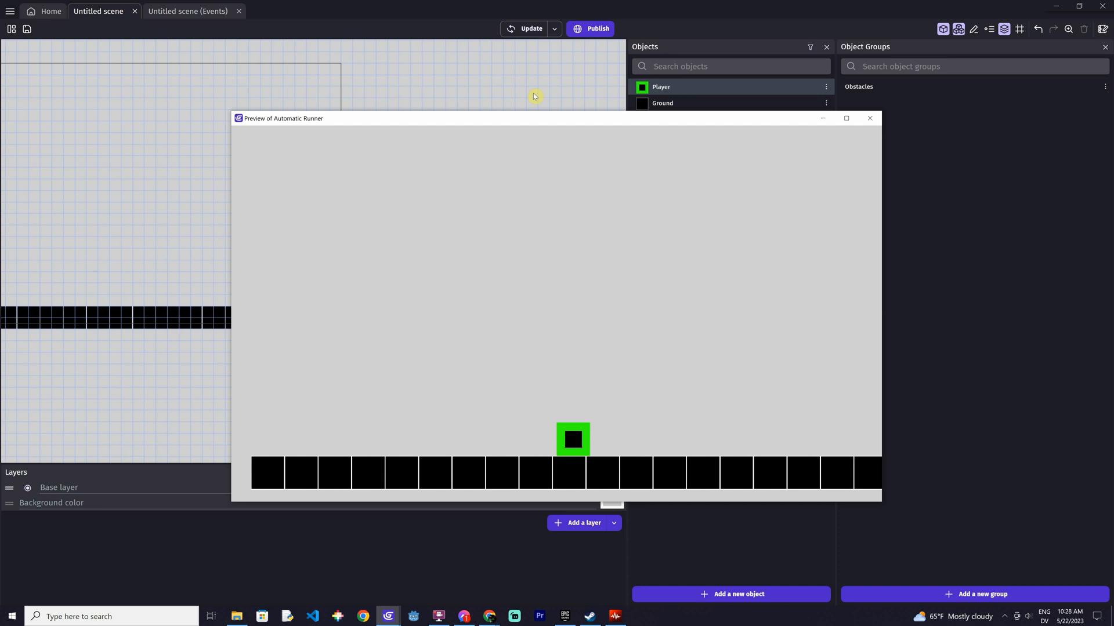
key(space)
key(space)
key(space)
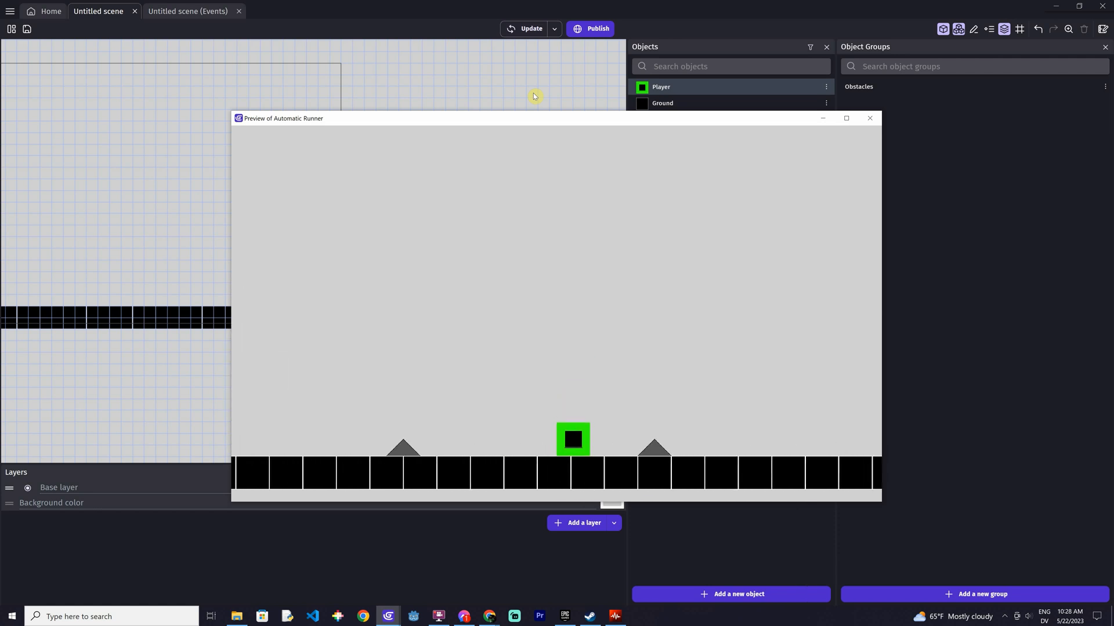
key(space)
key(space)
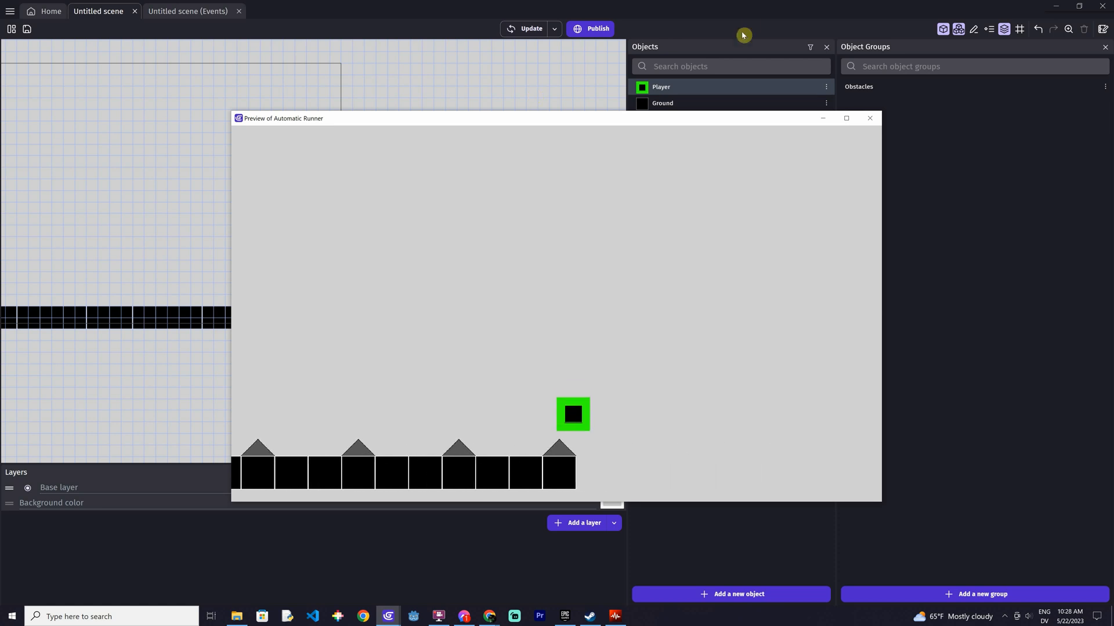
click(870, 119)
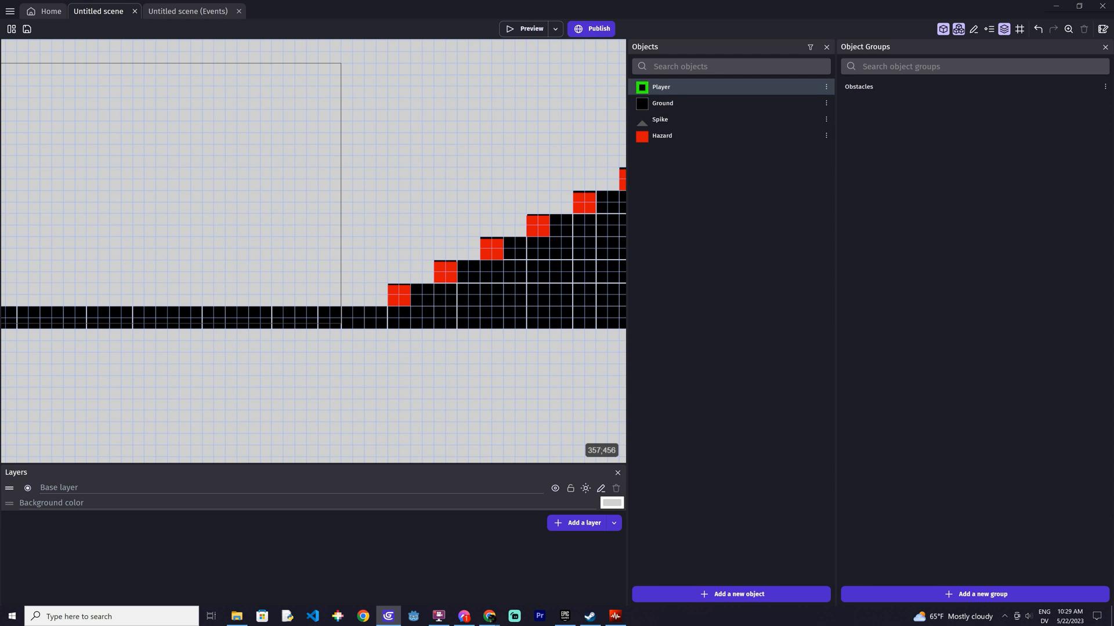
In the scene events, add a new event with the condition that the Player is in collision with Spike
click(188, 13)
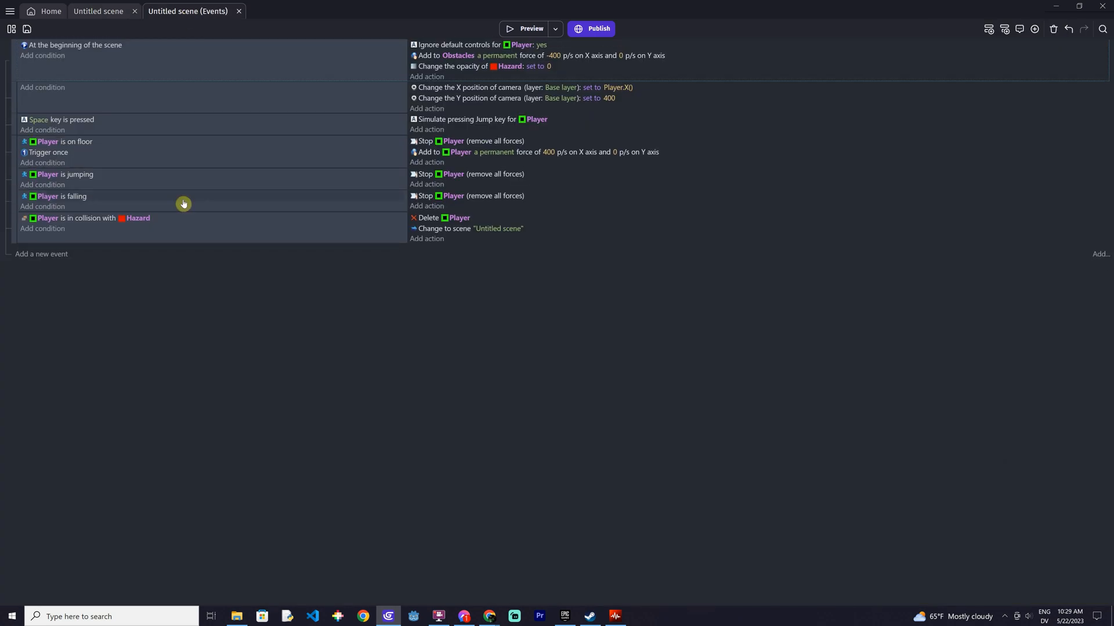
click(52, 254)
click(52, 253)
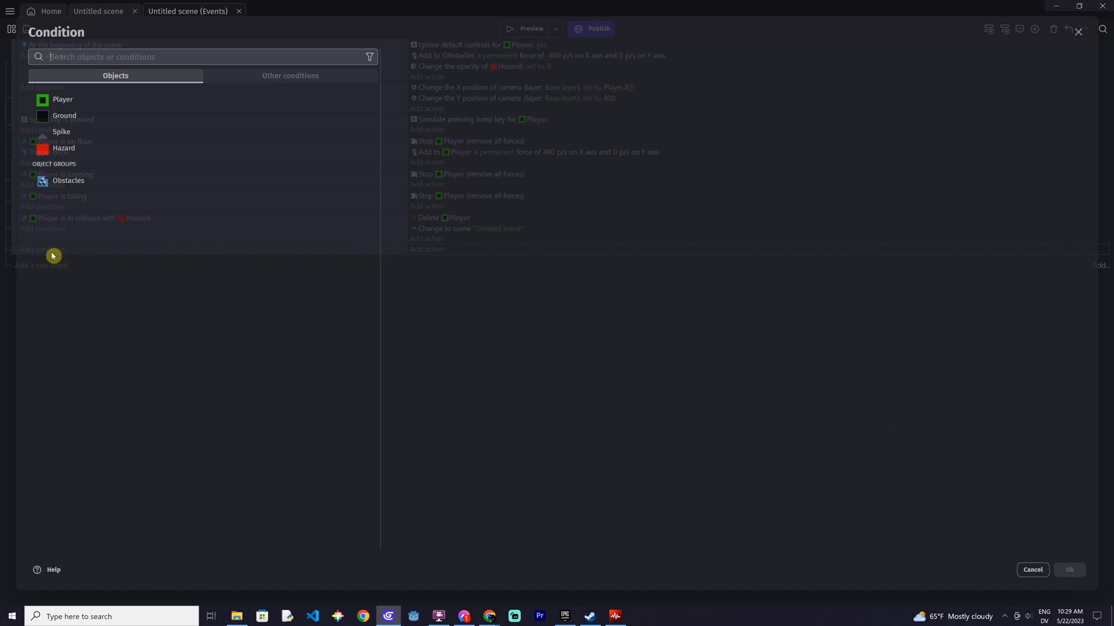
click(61, 100)
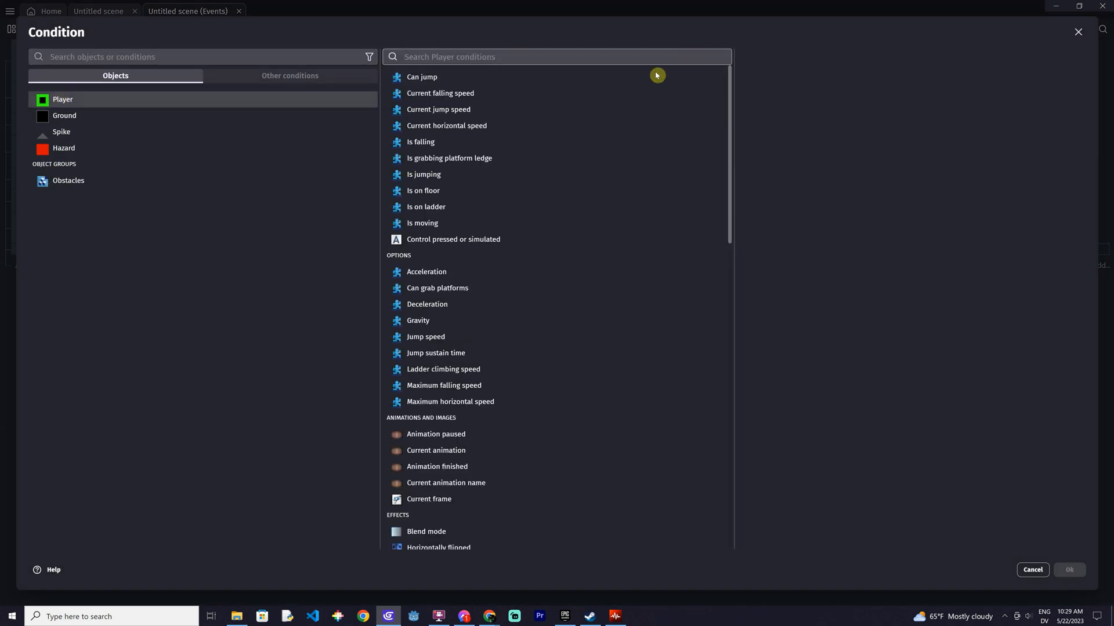
text(collision)
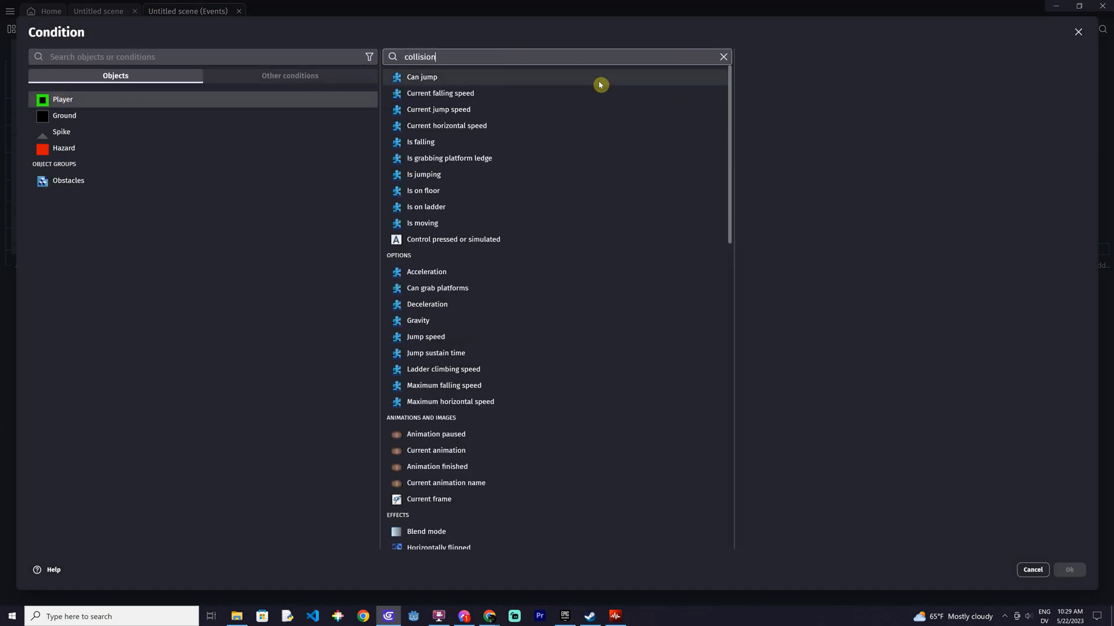
click(584, 85)
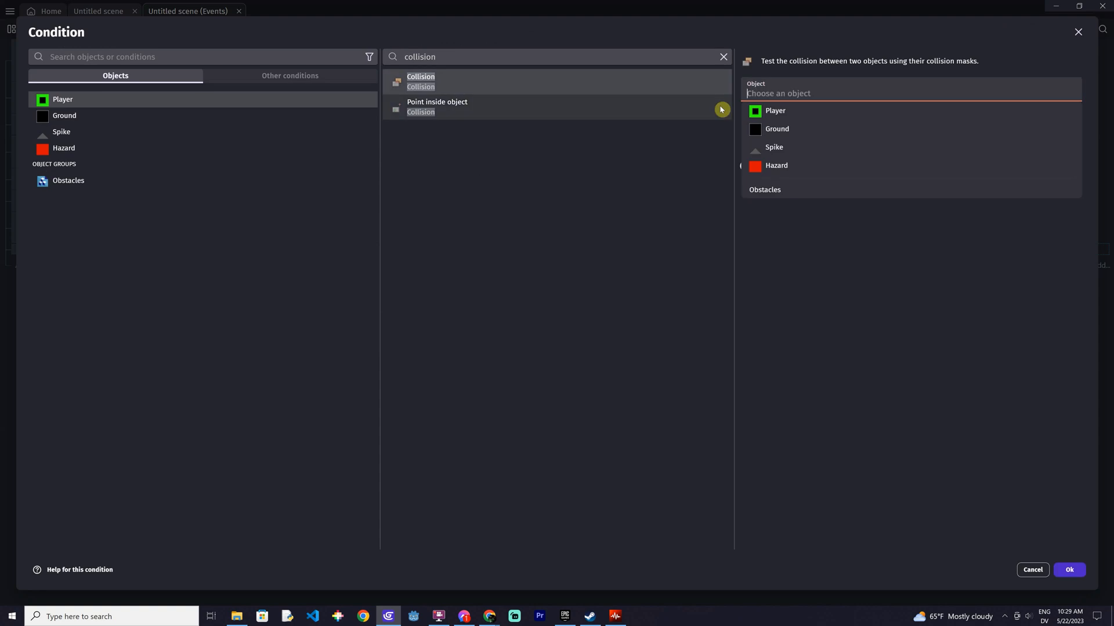
click(775, 149)
key(Return)
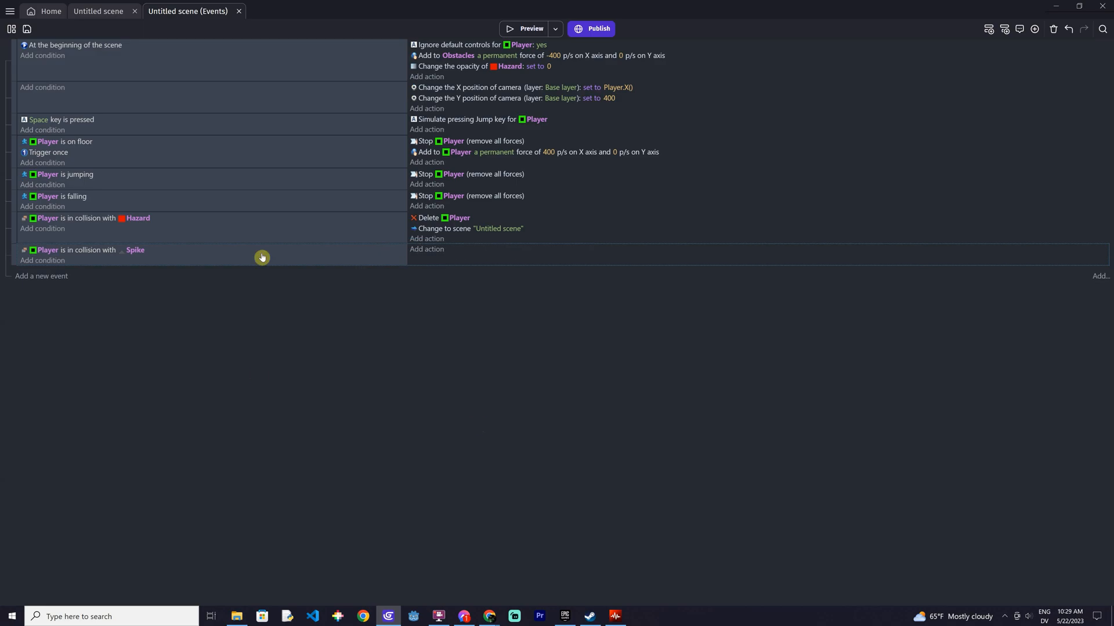
Copy the Delete Player and Change to scene actions from the Hazard event into the Spike event, and test them in a preview
click(490, 220)
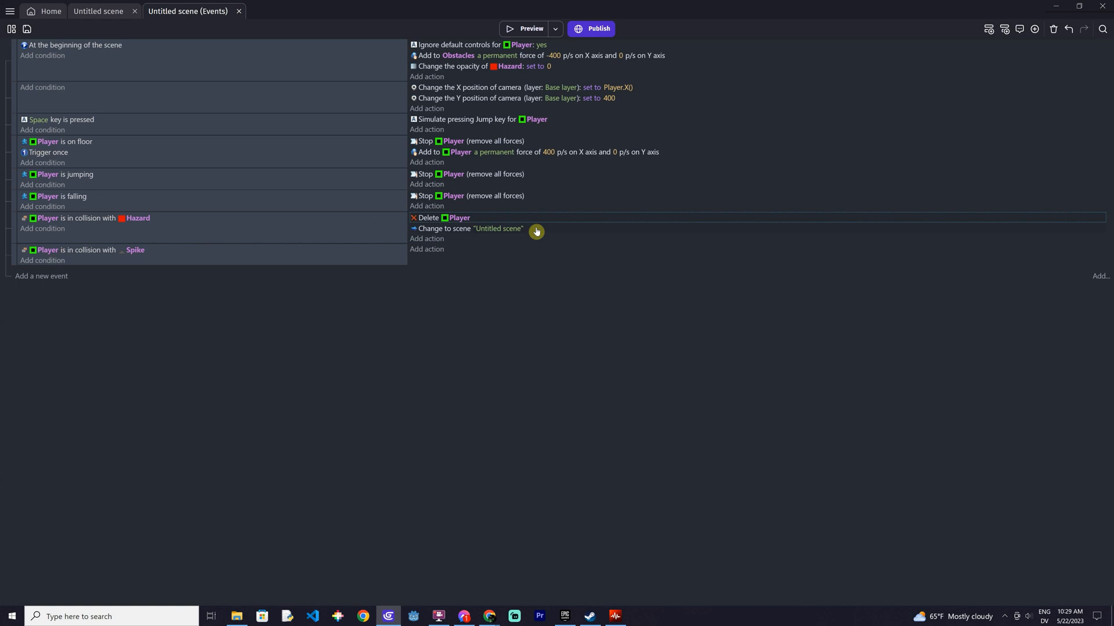
ctrl+click(538, 231)
right_click(537, 227)
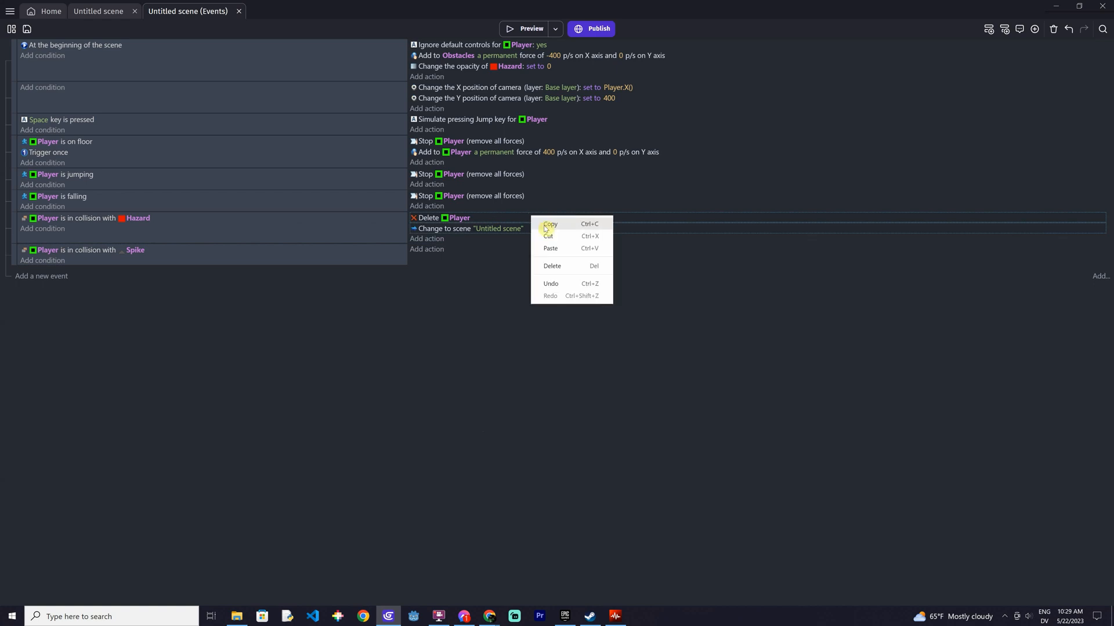
click(432, 259)
click(430, 253)
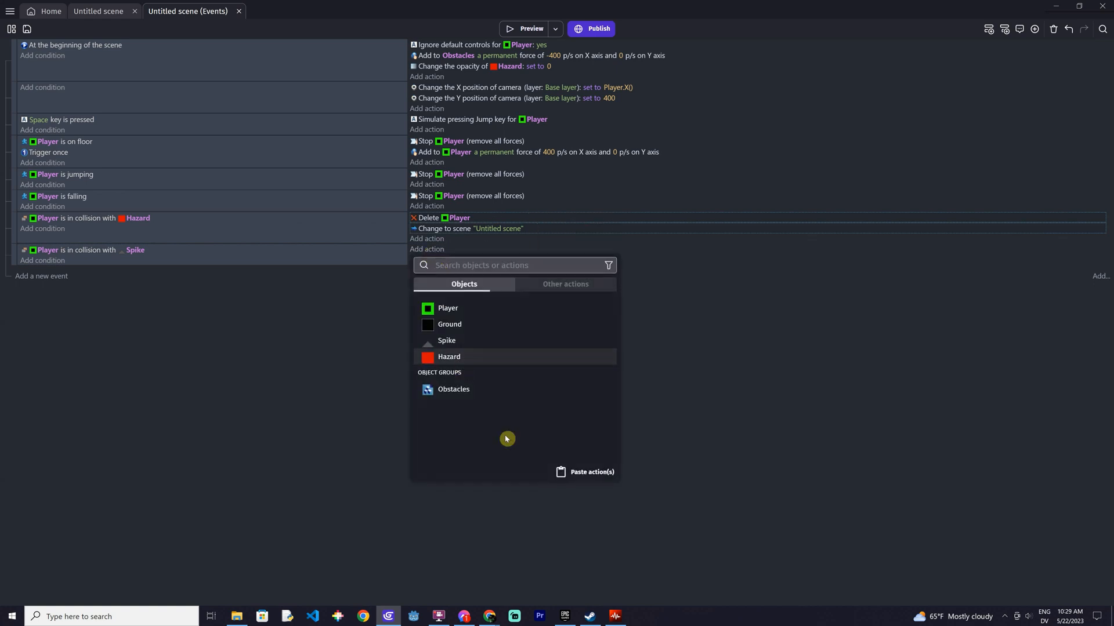
click(580, 473)
click(701, 378)
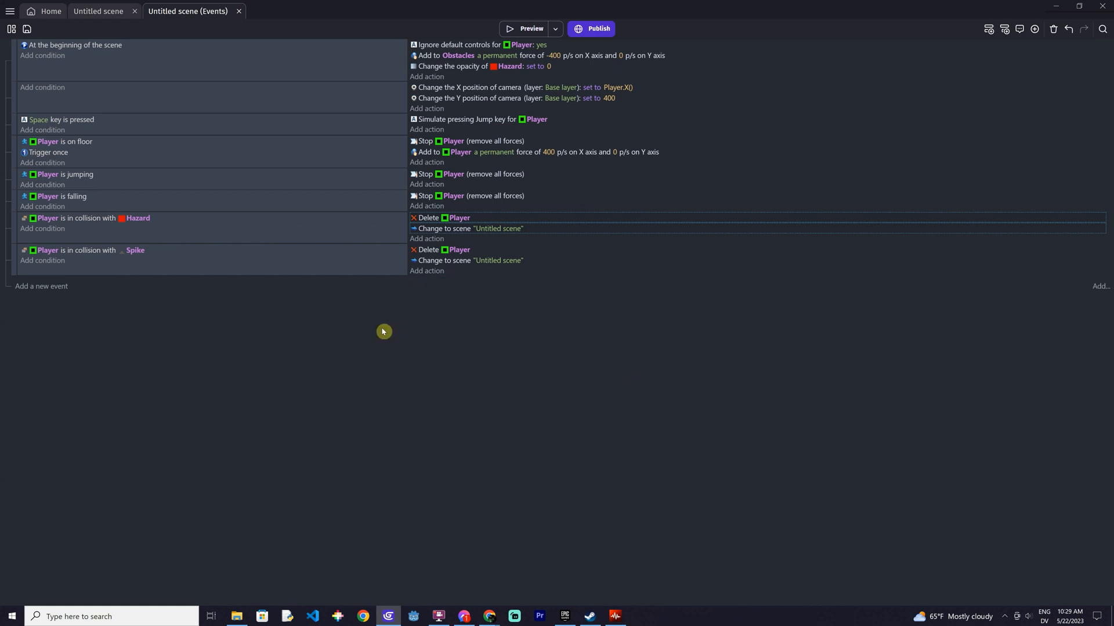
click(535, 30)
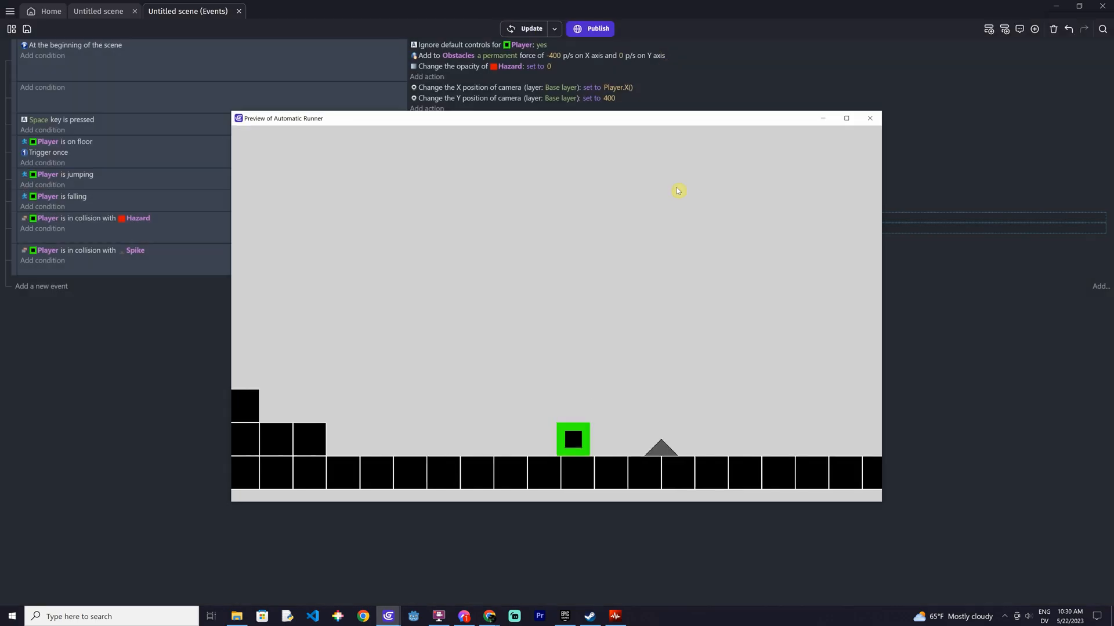
click(869, 118)
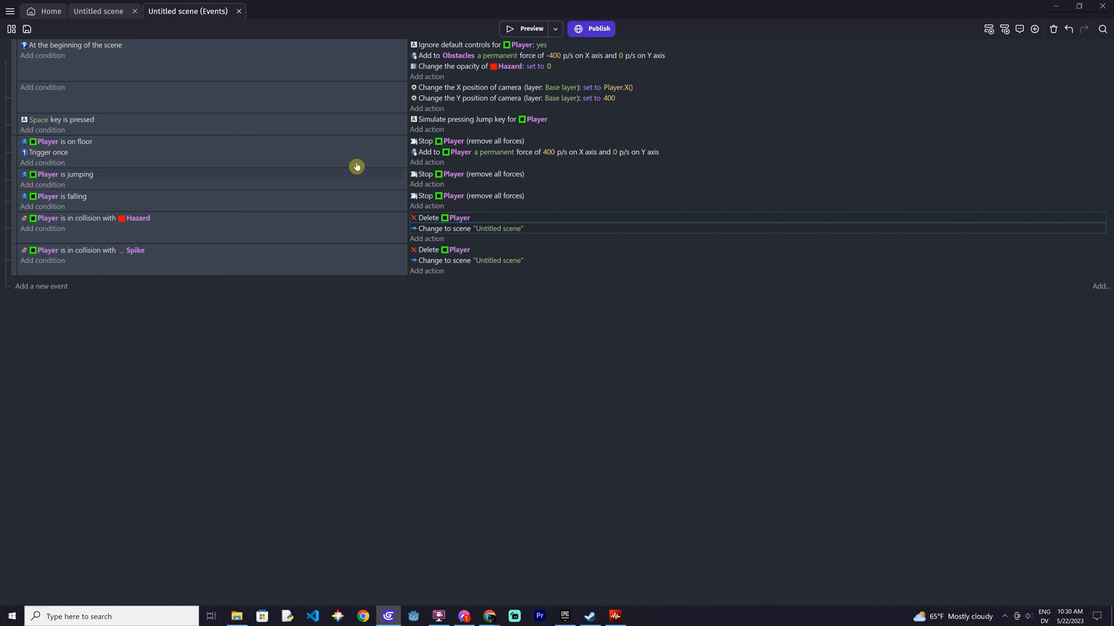
In the scene editor, create a new Tiled Sprite object from scratch and name it Background
click(97, 11)
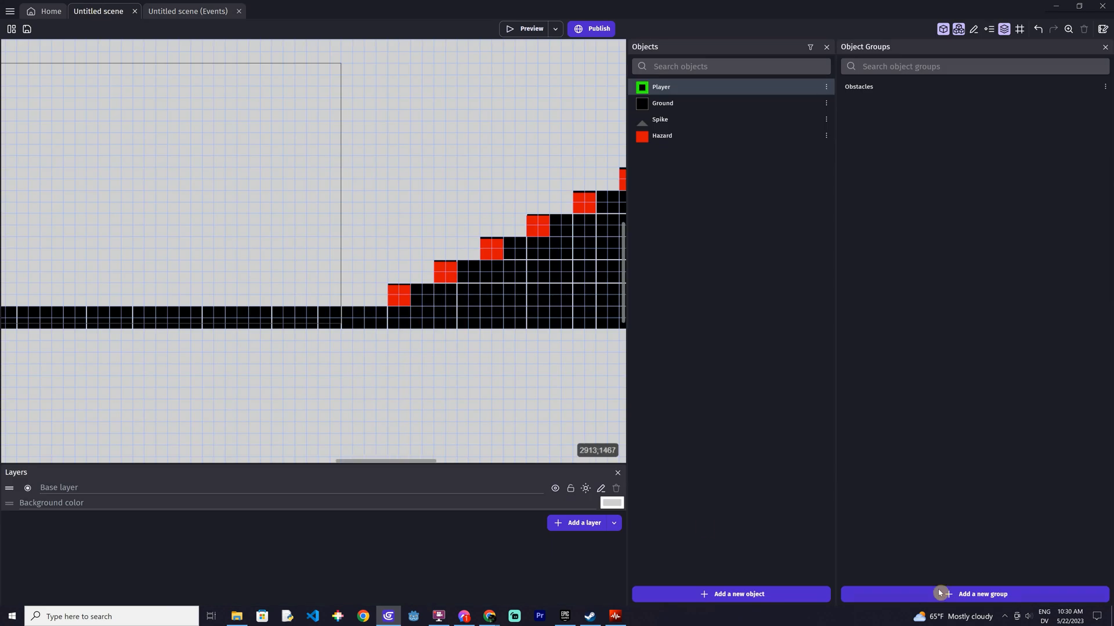
click(959, 29)
click(972, 595)
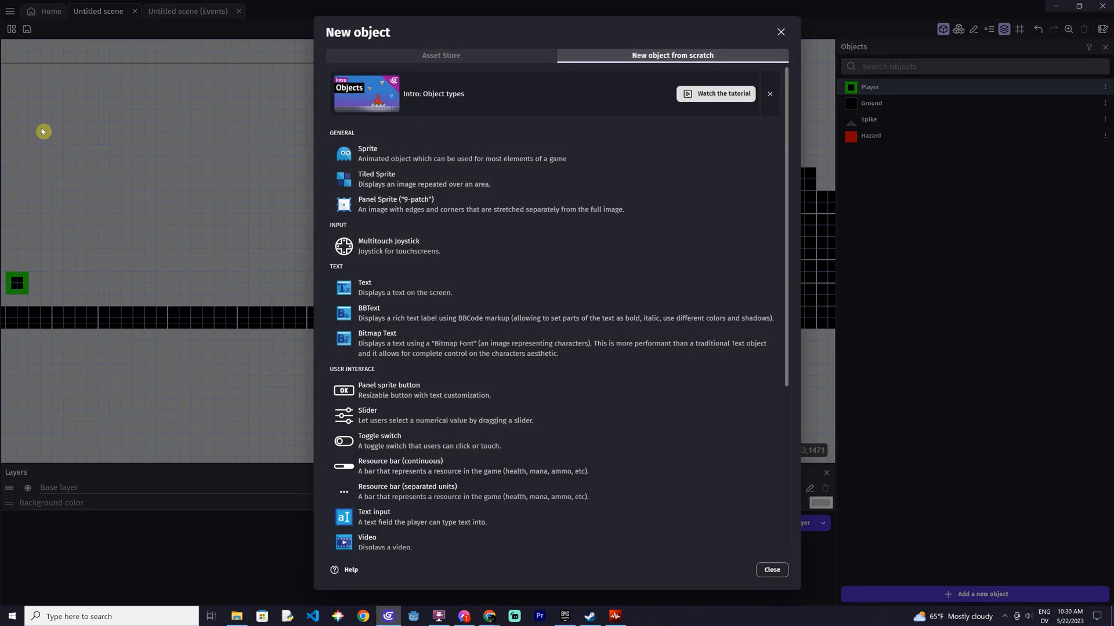
click(419, 183)
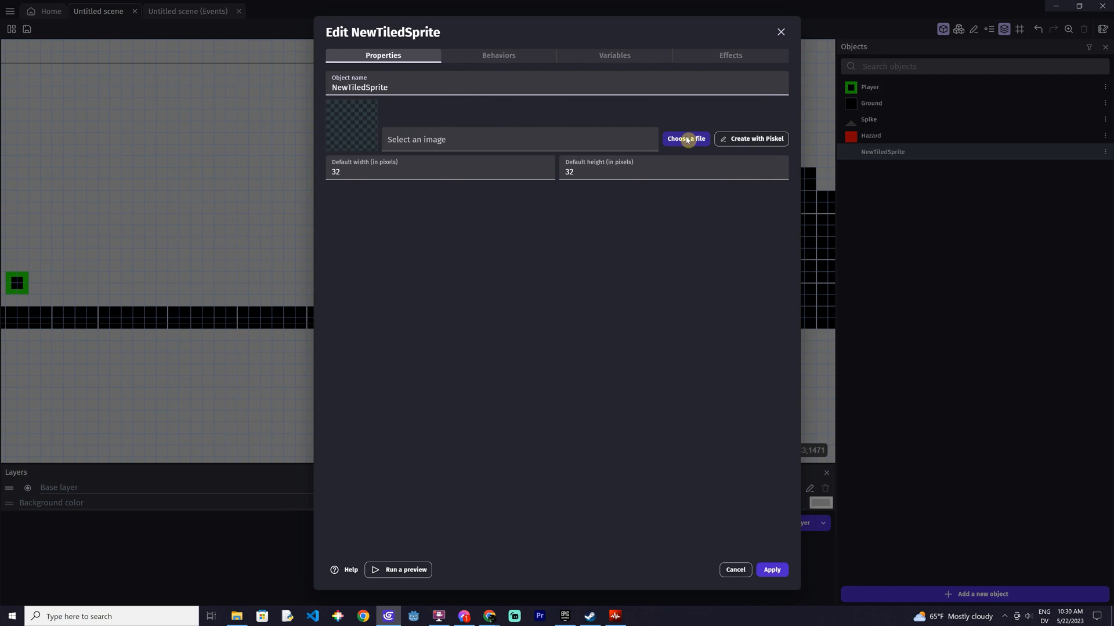
double_click(625, 87)
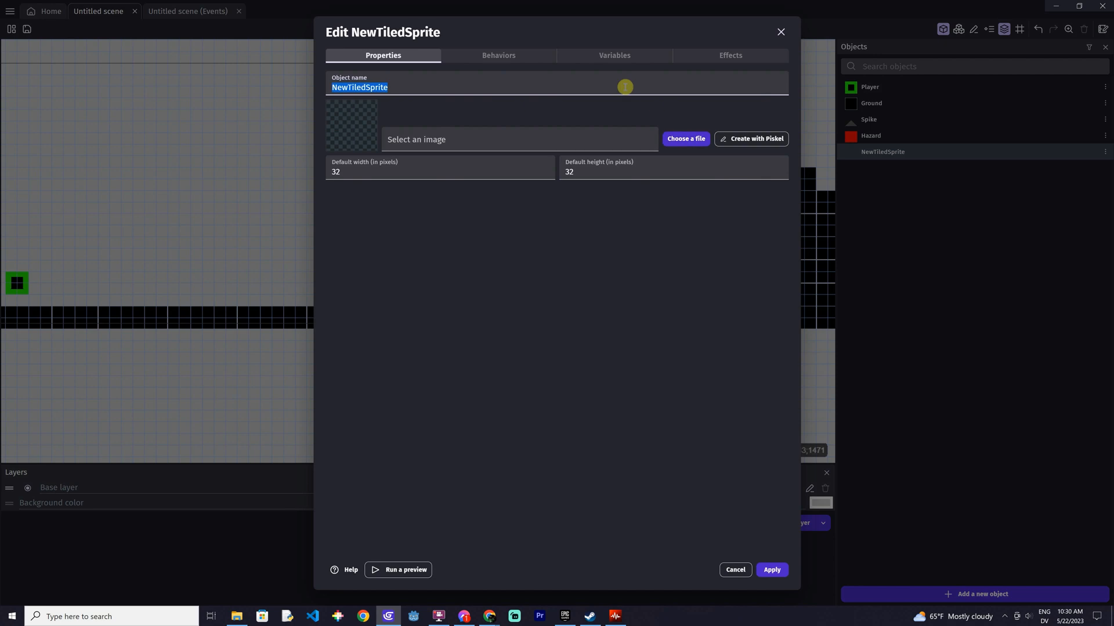
text(Background)
click(712, 310)
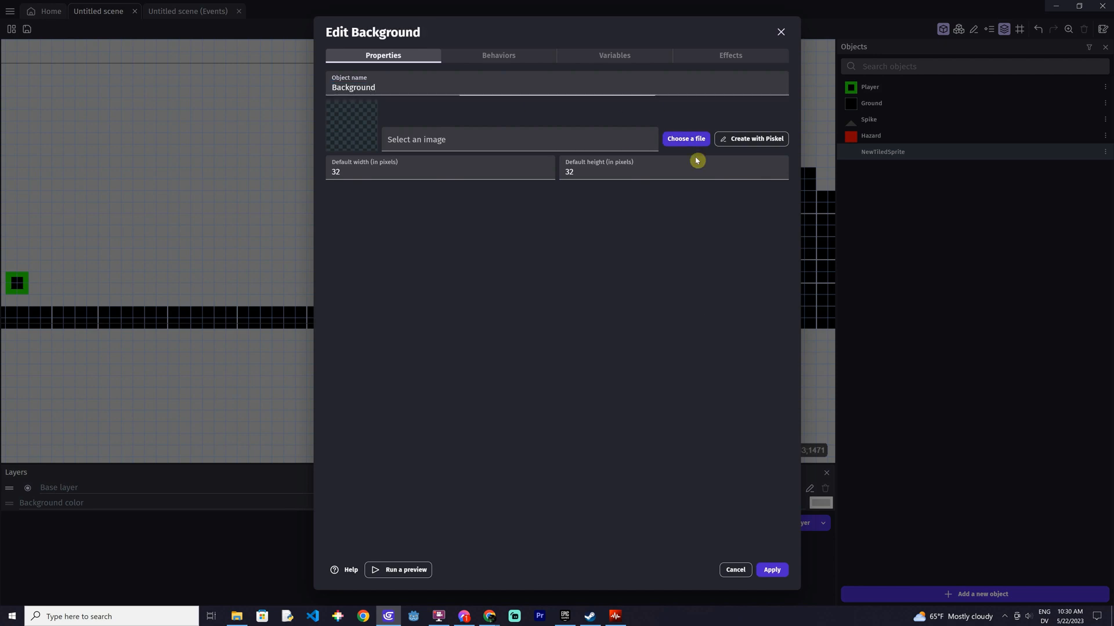
Use the Nebula Blue file as the Background object's image, copying it into the project folder
click(688, 140)
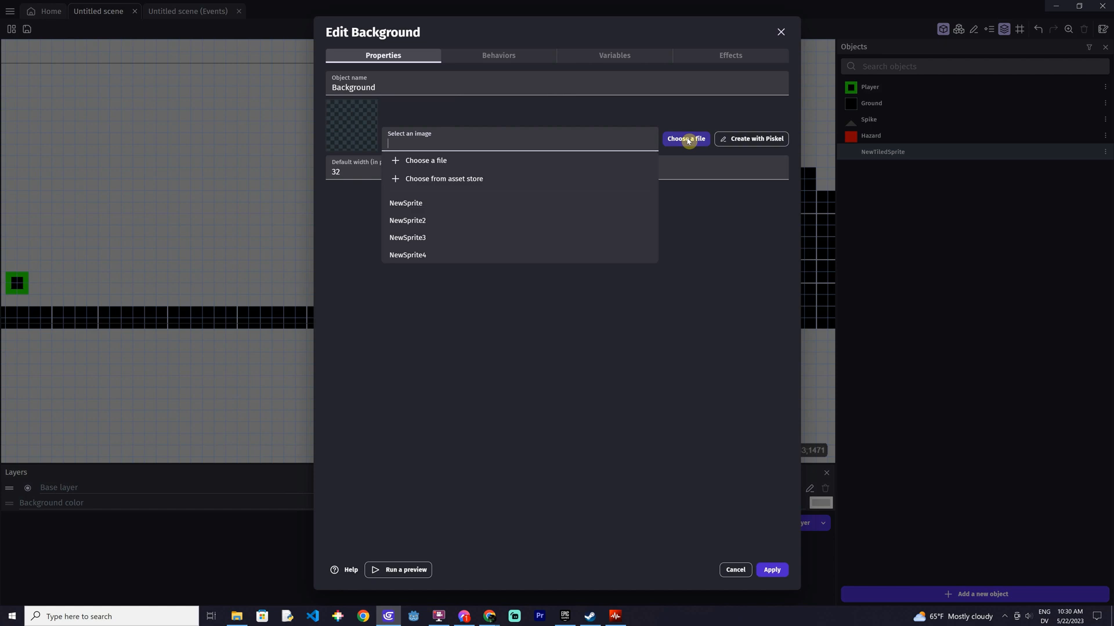
click(489, 165)
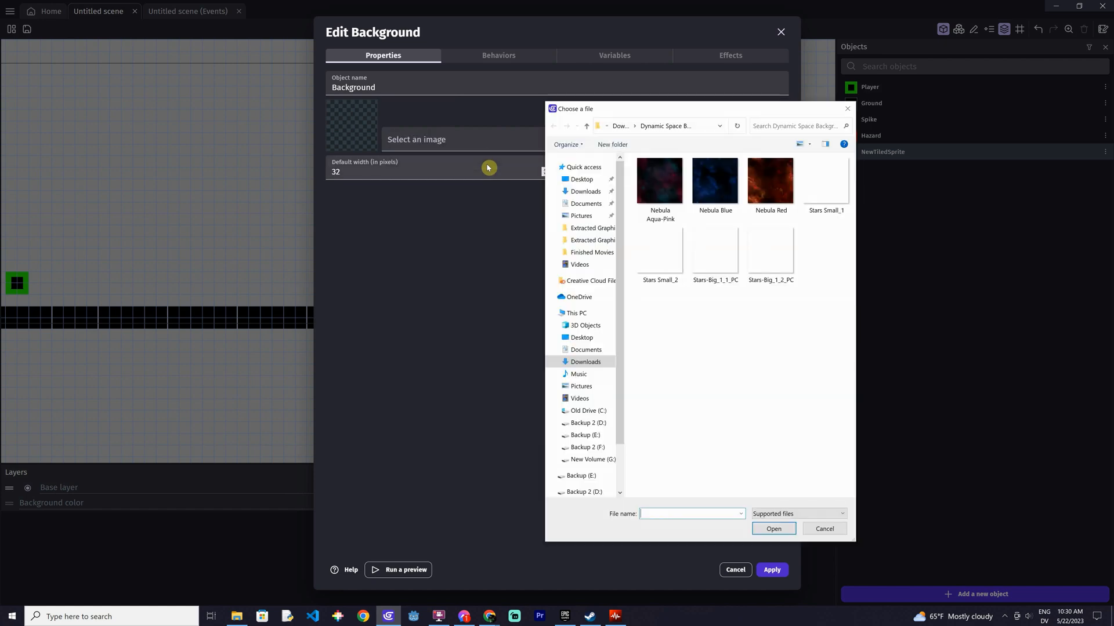
double_click(714, 189)
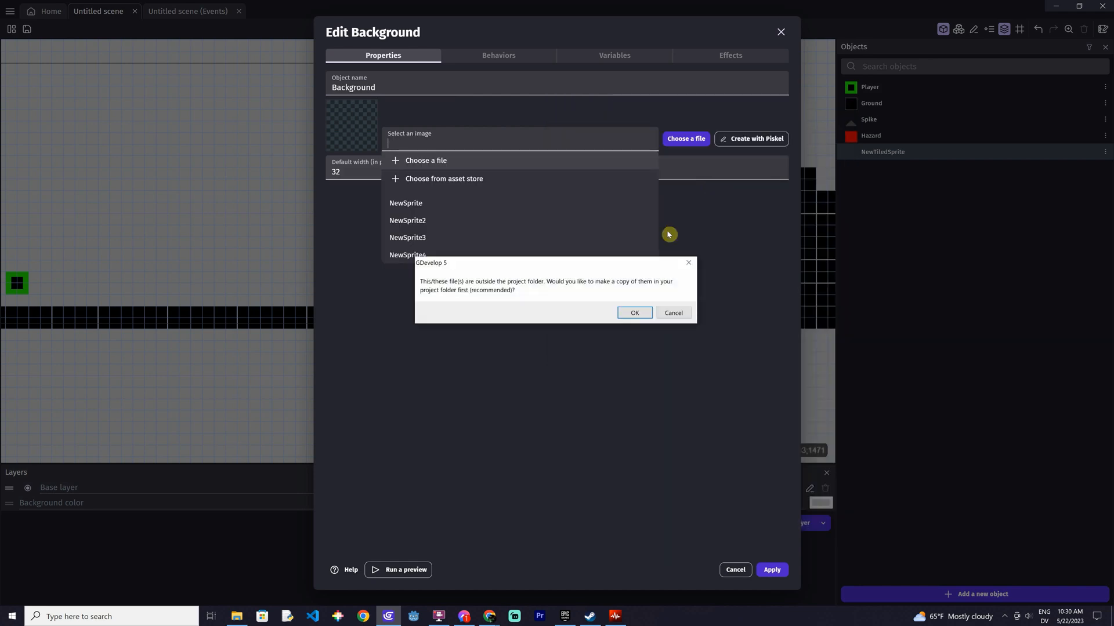
click(641, 312)
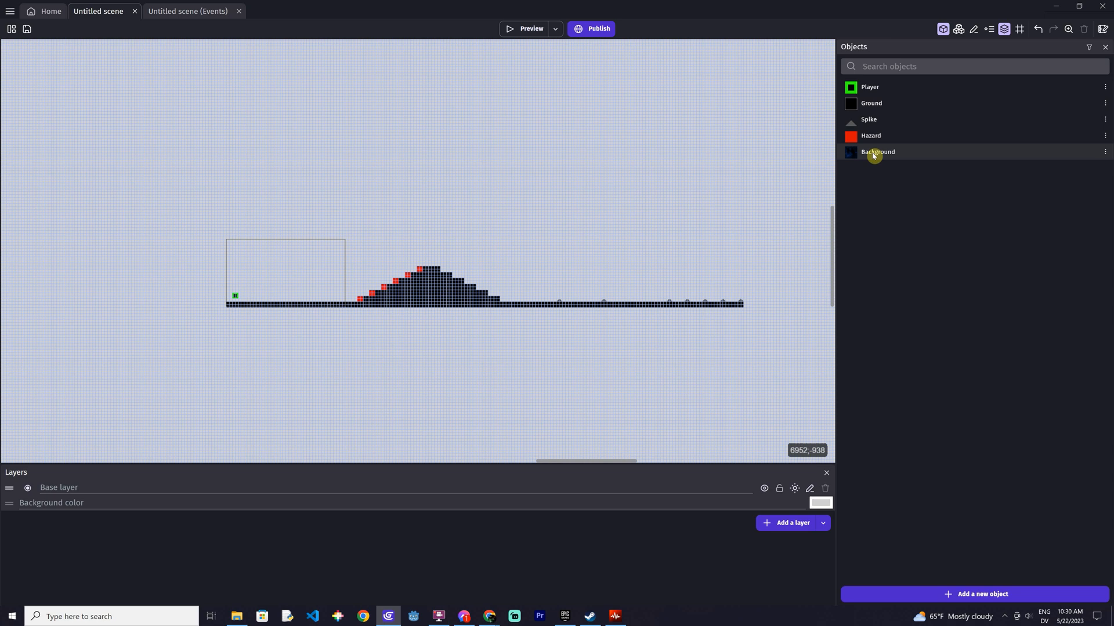
Place the Background object in the scene at X 0, Y 0 and stretch it over the full length of the level
drag(871, 153, 764, 305)
click(231, 246)
ctrl+scroll(719, 279, up, 3)
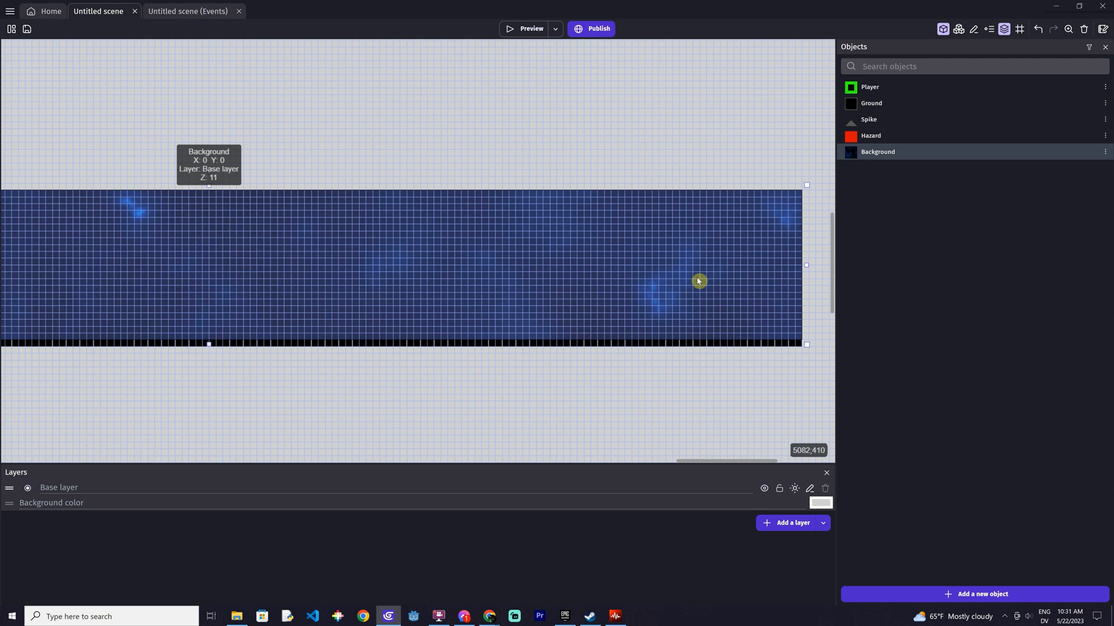
Set the Background instance's Z order to -1 so it sits behind the other objects in the scene
middle_drag(714, 290, 1030, 255)
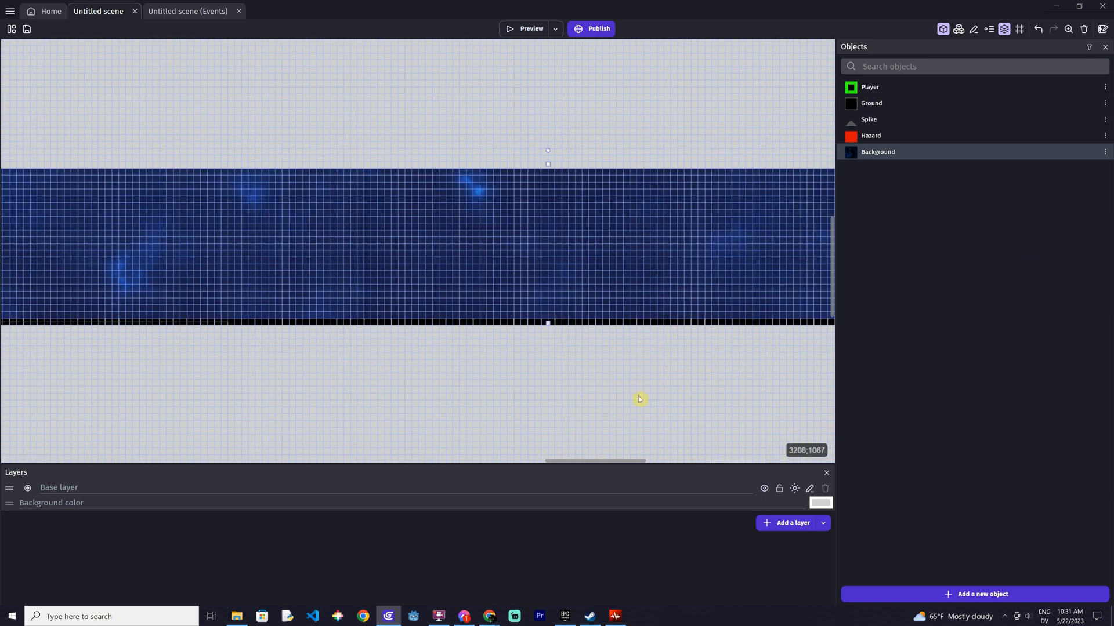
click(530, 373)
scroll(530, 373, up, 1)
middle_drag(530, 373, 661, 382)
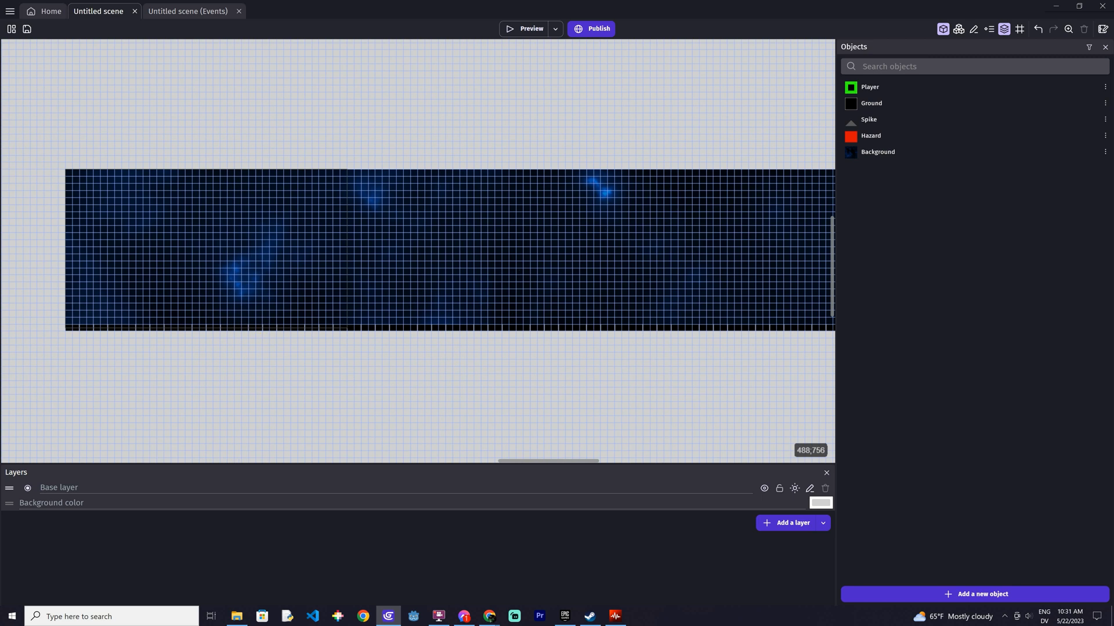
click(180, 310)
click(974, 29)
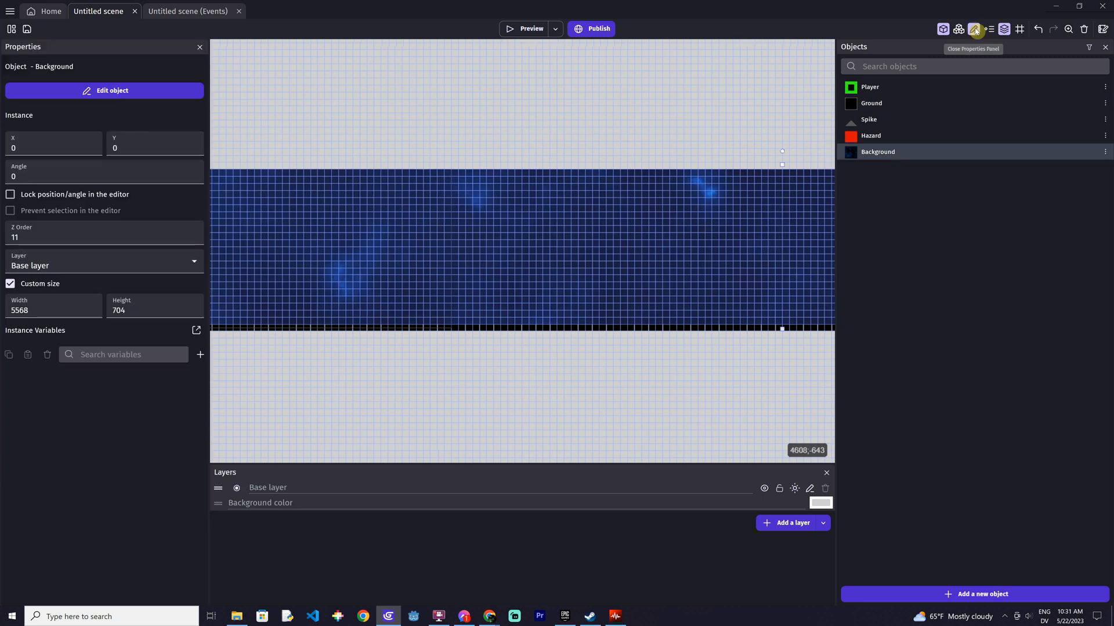
double_click(121, 239)
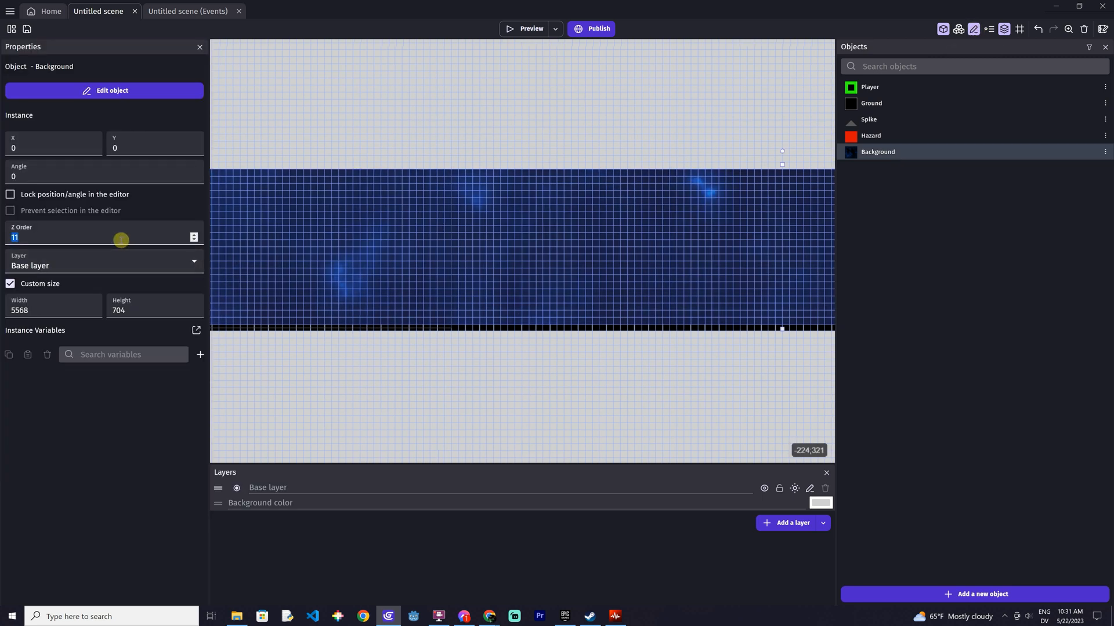
click(138, 453)
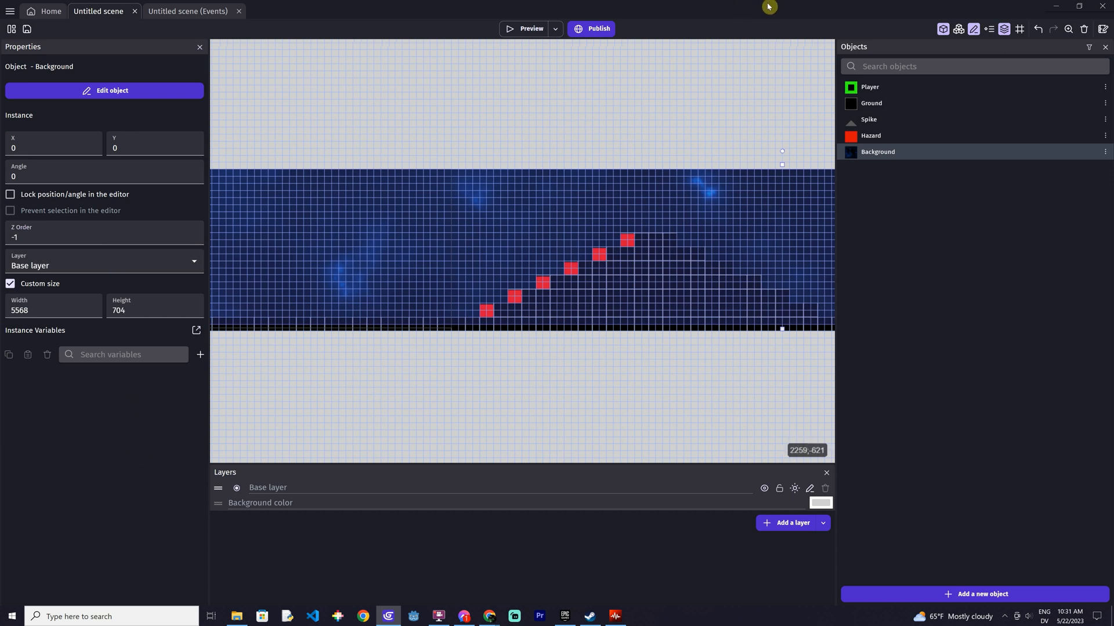
click(974, 29)
Preview the game in a maximized window and make the player jump against the space background
click(529, 29)
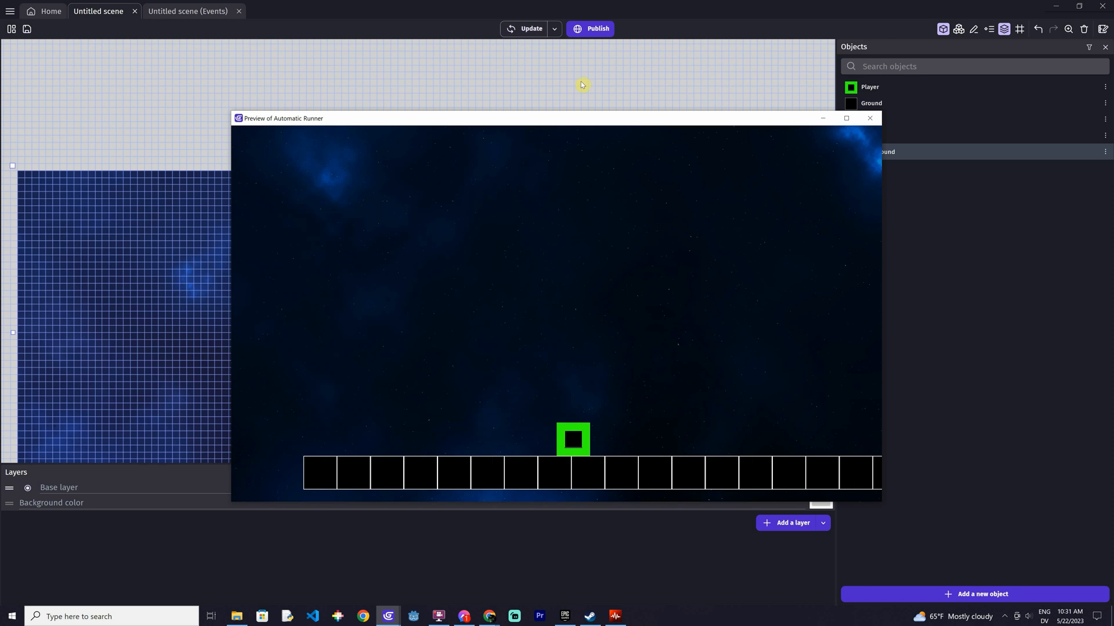
double_click(604, 118)
key(space)
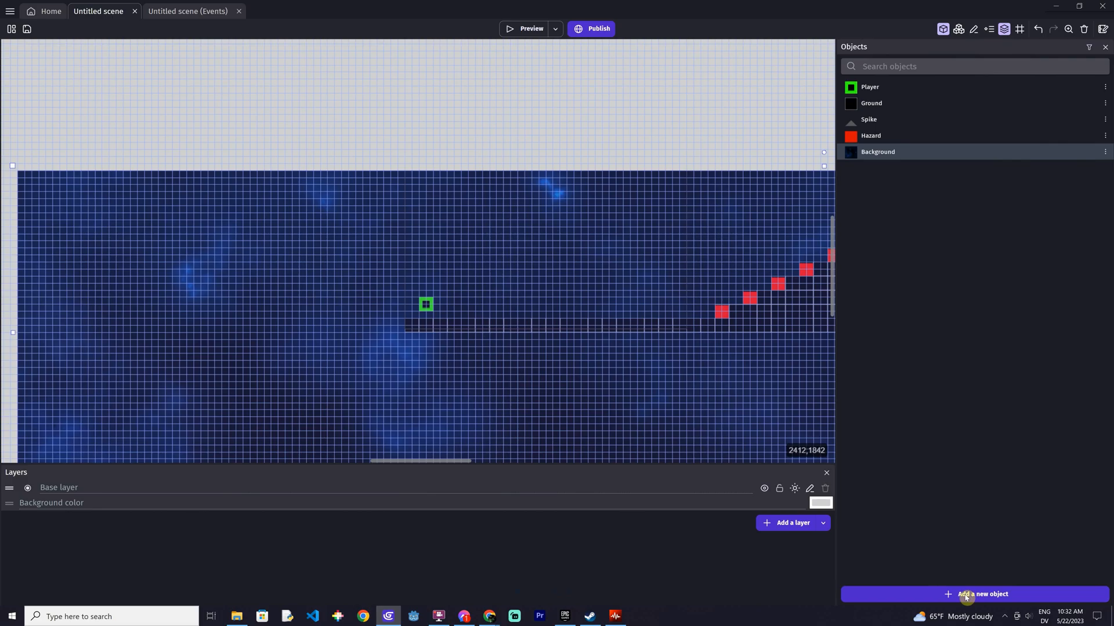
Create a new Particles emitter object from scratch
click(965, 595)
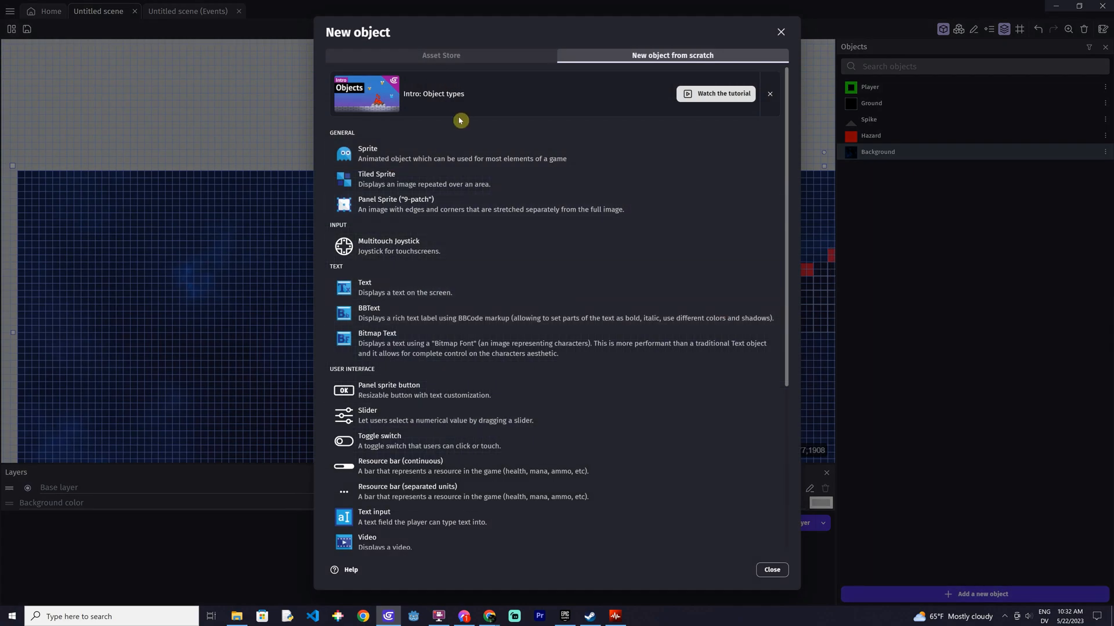
scroll(439, 192, down, 4)
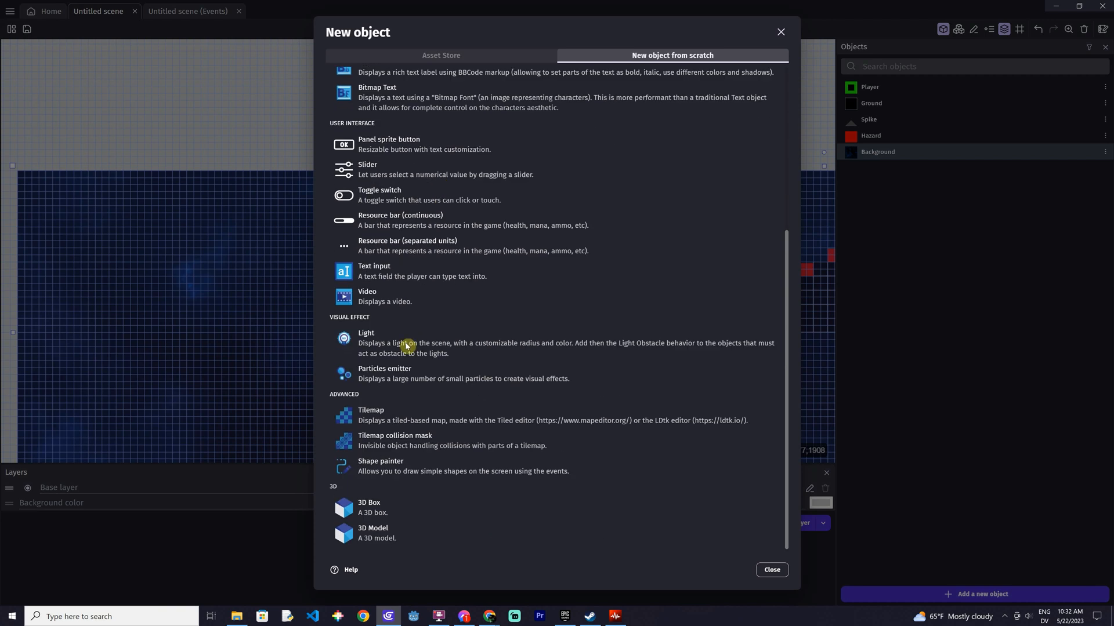
click(399, 375)
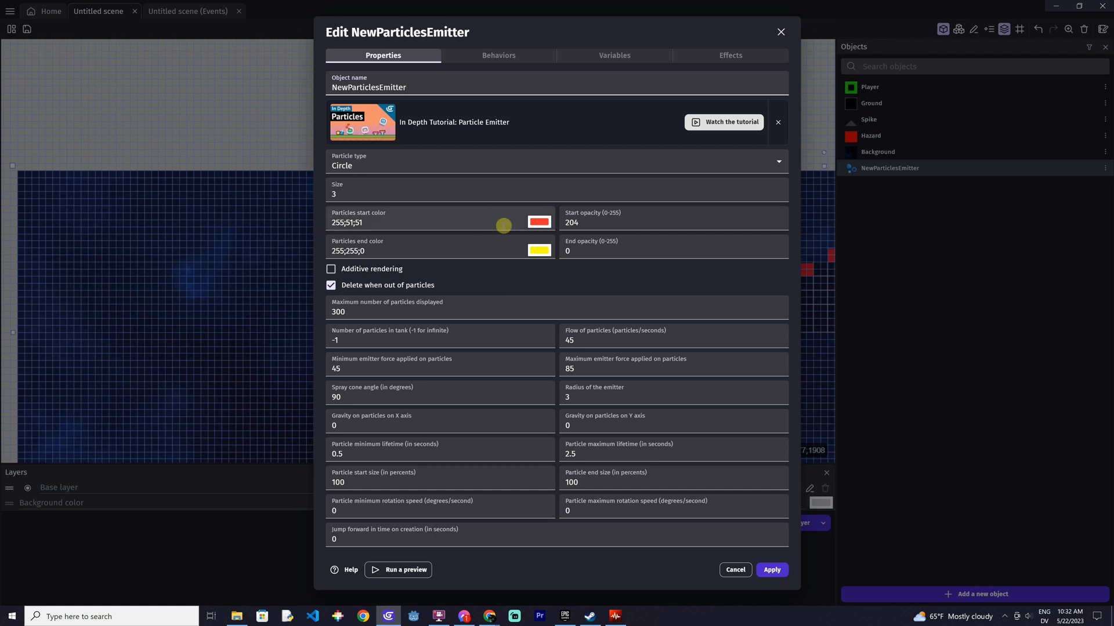
Set the emitter's particle start color to green 49;255;0 and its end color to white 255;255;255
click(539, 222)
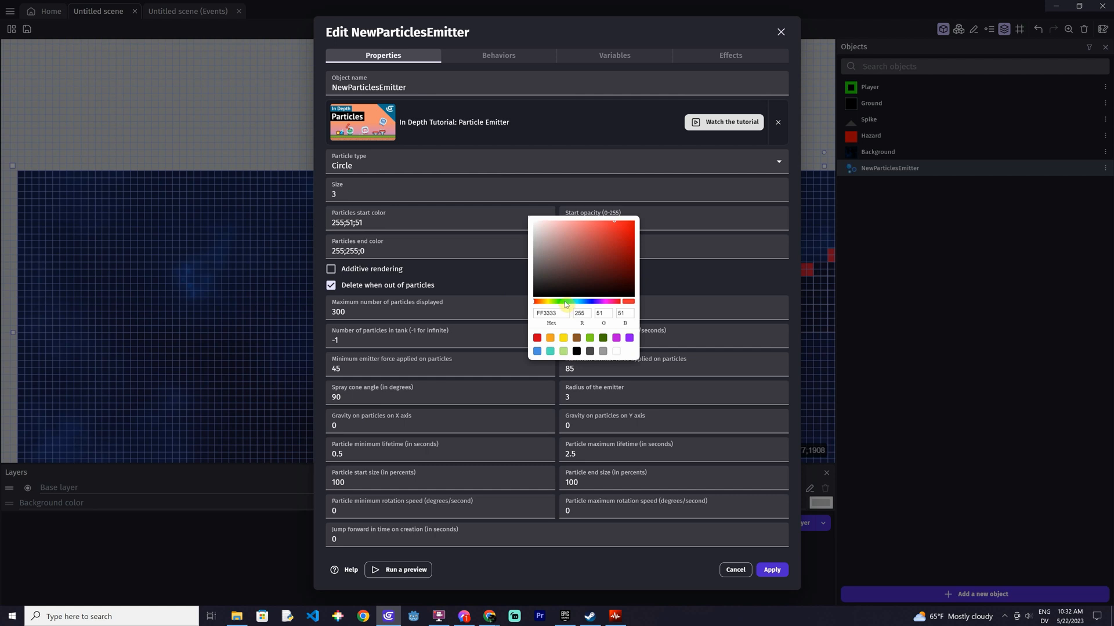
drag(566, 303, 561, 306)
drag(592, 256, 629, 236)
click(437, 252)
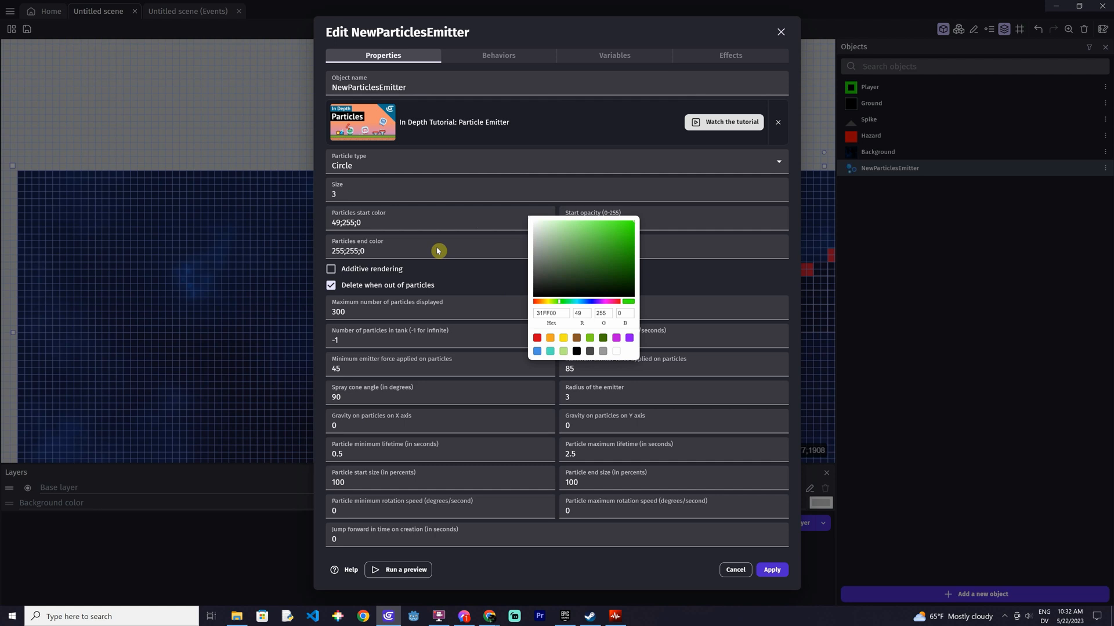
click(528, 255)
drag(527, 257, 526, 250)
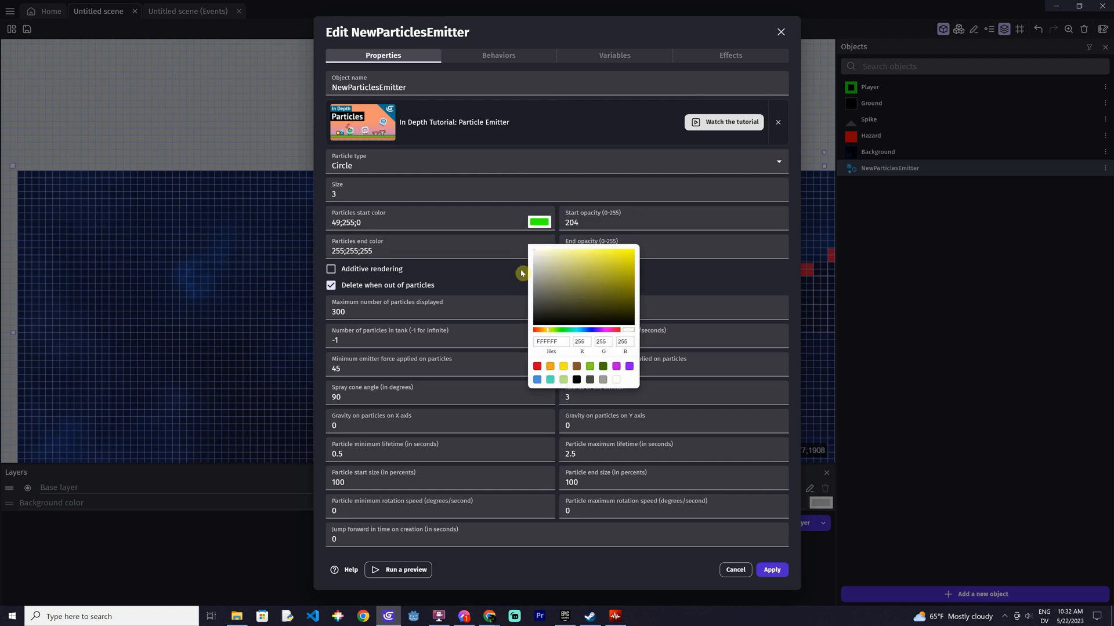
click(519, 281)
Set the emitter's particle size to 1, minimum emitter force to -90 and maximum emitter force to 0, and apply the changes
double_click(367, 195)
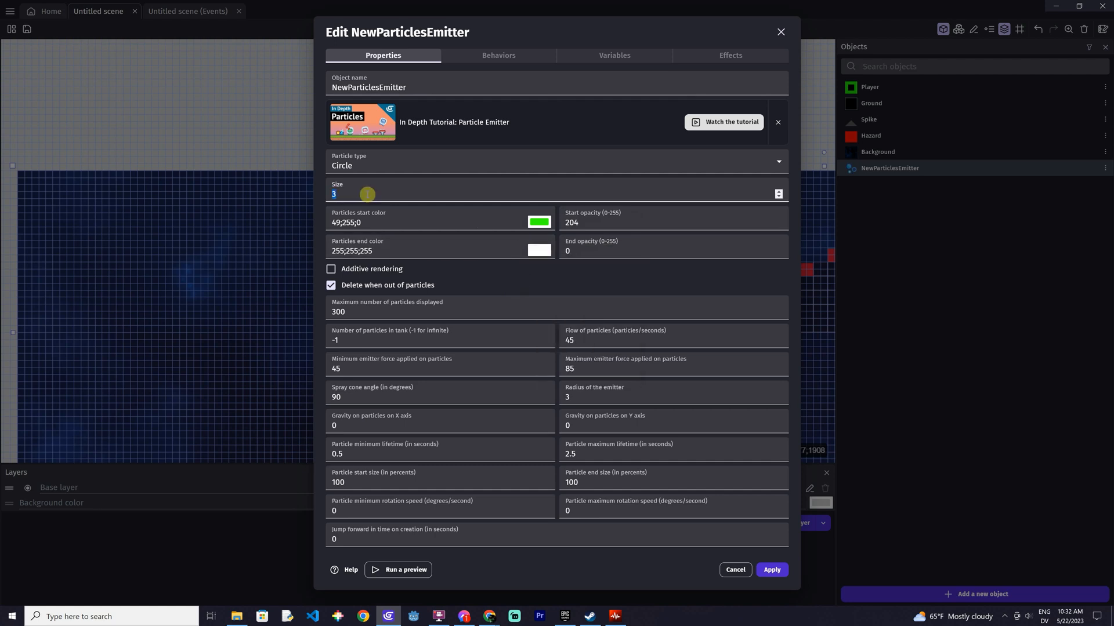
text(1)
double_click(387, 369)
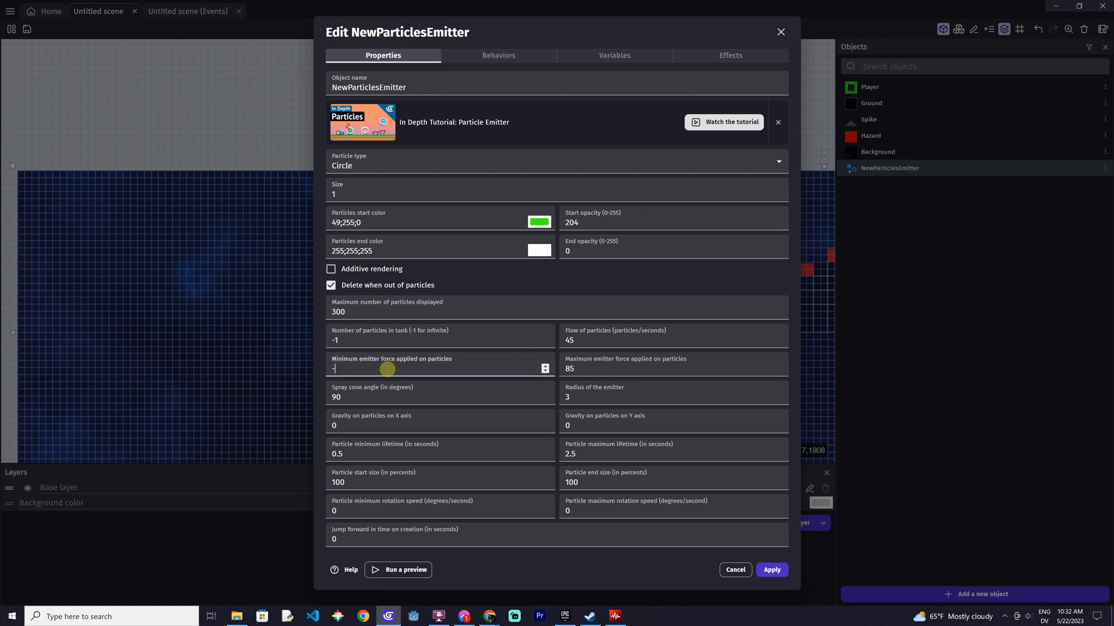
key(Tab)
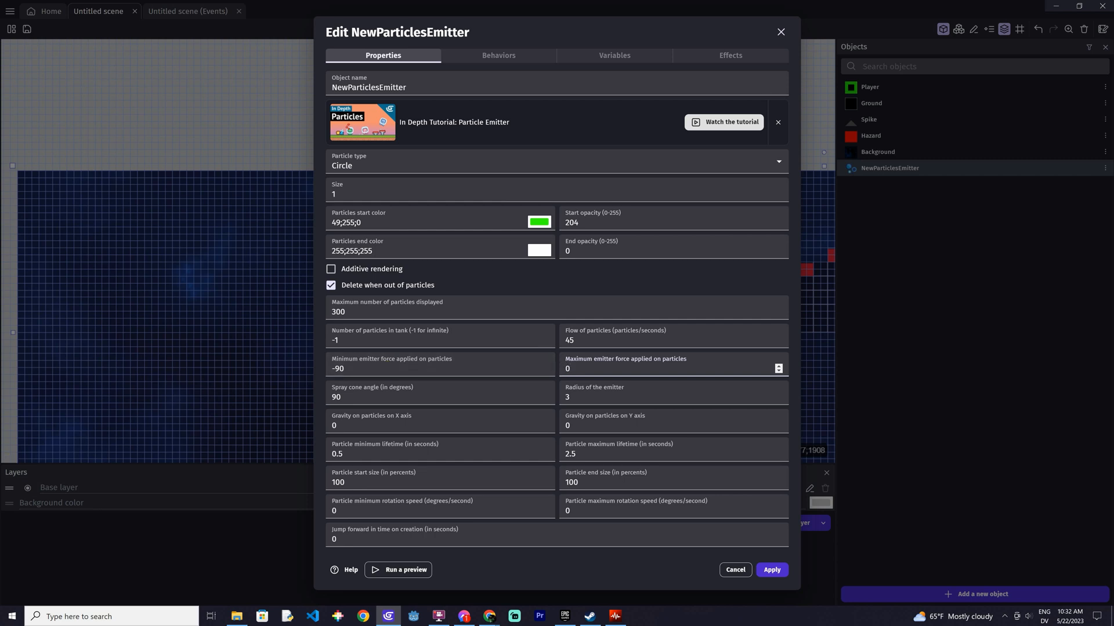
click(772, 570)
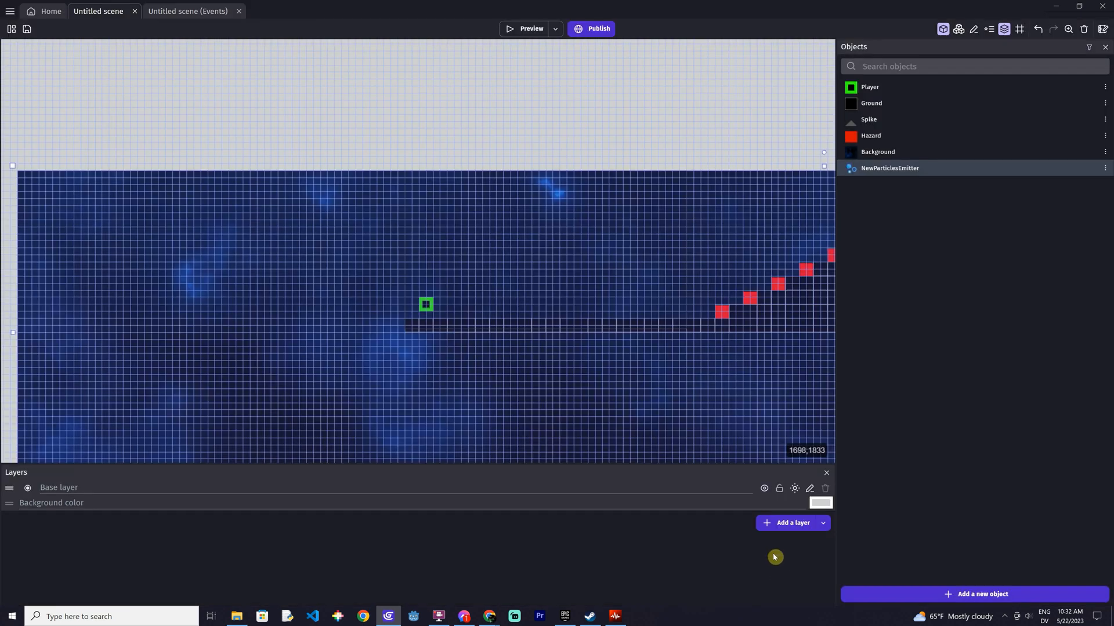
Move the Player sprite's Origin point to its bottom-left corner, at X 0 and Y 63.5
double_click(880, 87)
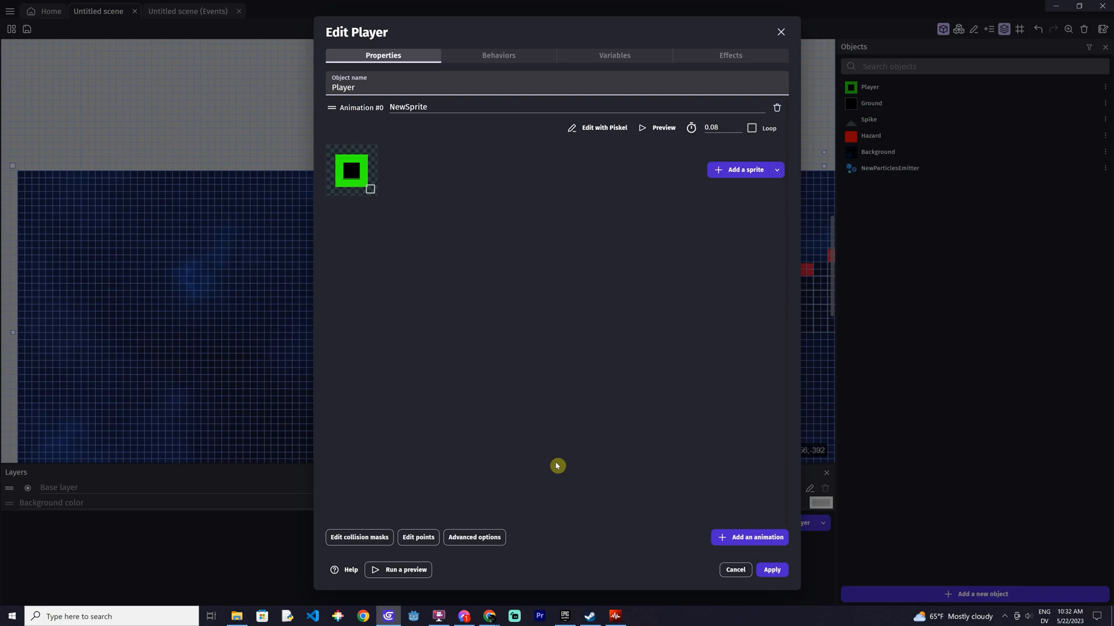
click(418, 537)
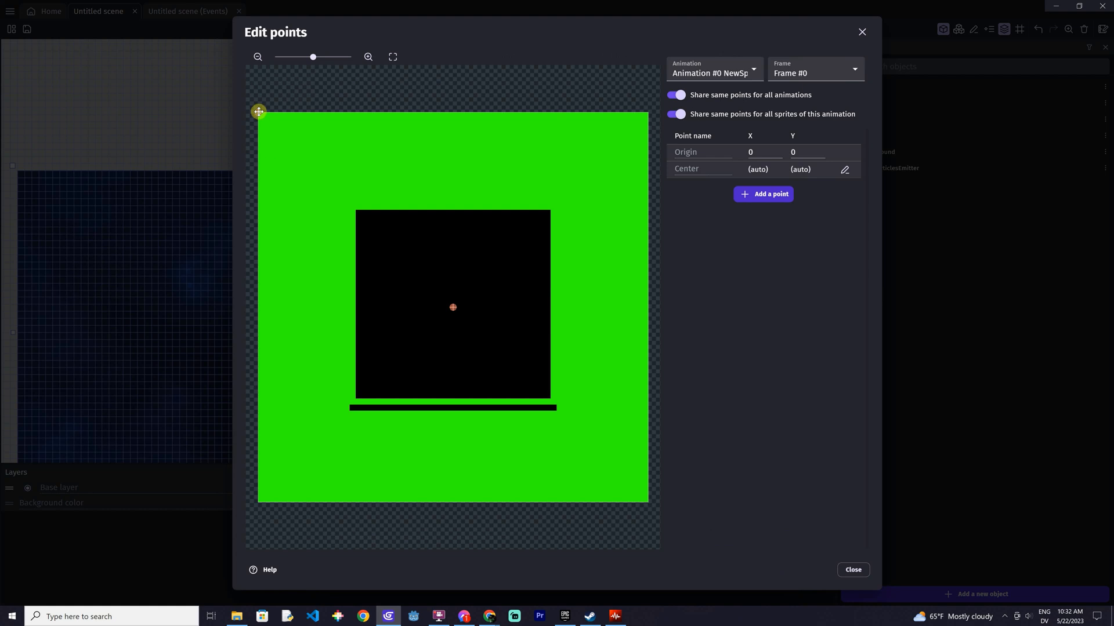
mouse_move(259, 111)
mouse_down()
mouse_move(286, 289)
mouse_move(279, 433)
mouse_move(259, 499)
mouse_up()
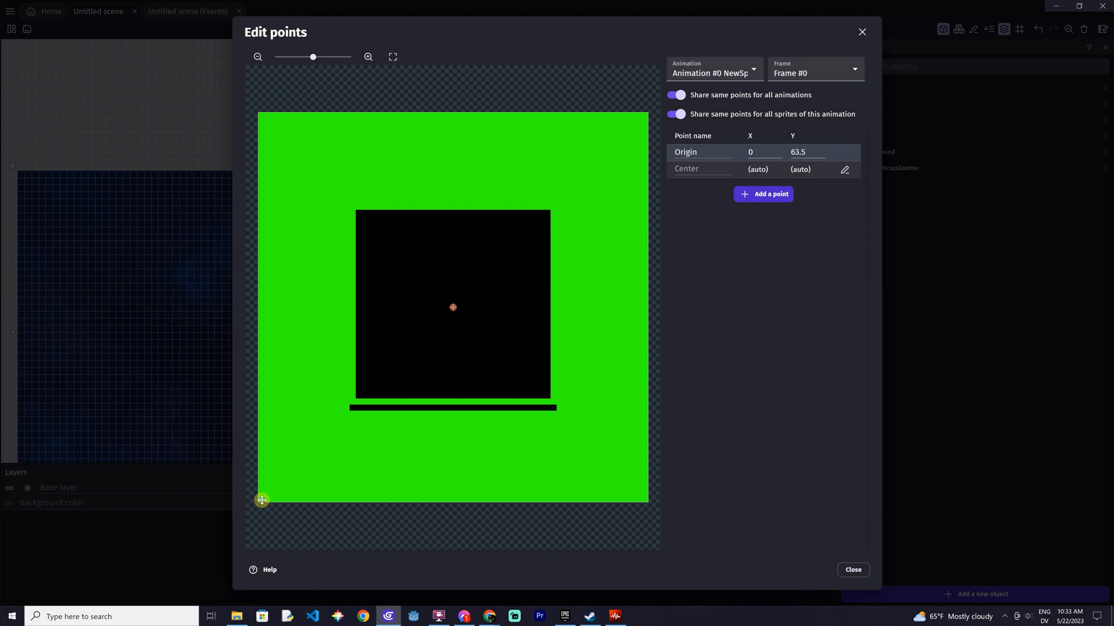
click(853, 569)
In the Player is on floor event, add an action creating NewParticlesEmitter at Player.X(), Player.Y() on the base layer
click(174, 11)
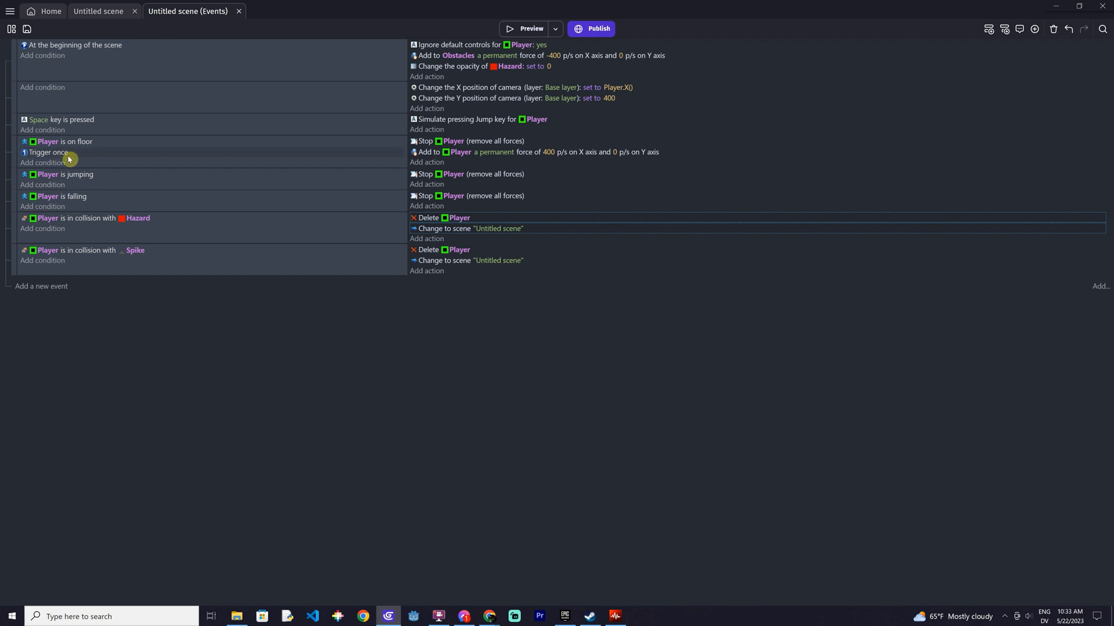
click(432, 163)
click(105, 185)
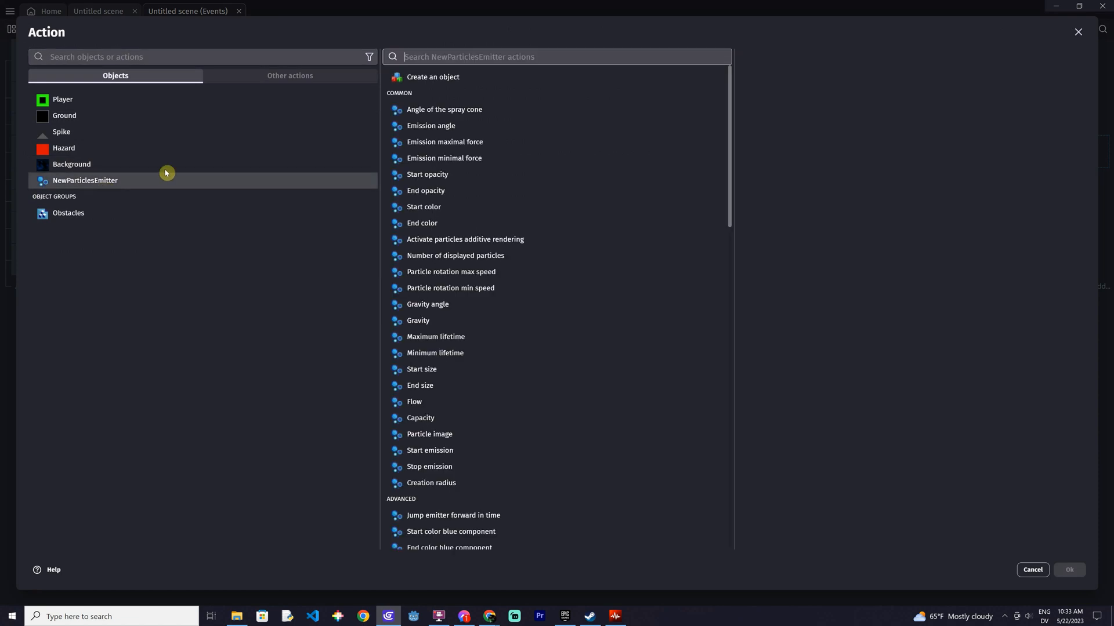
click(427, 85)
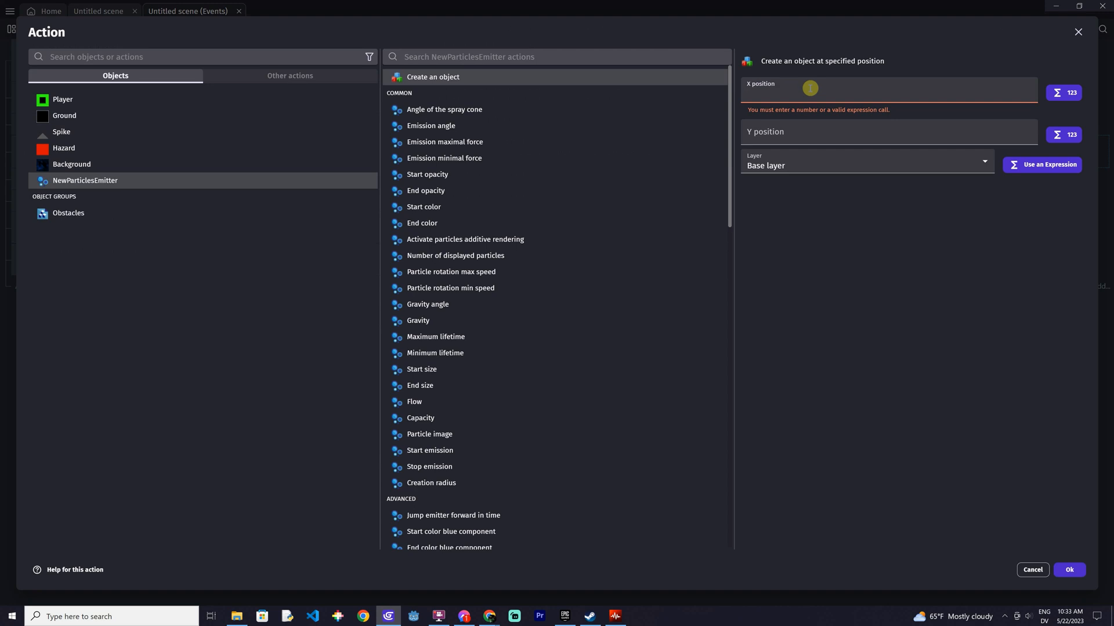
text(Player.X()
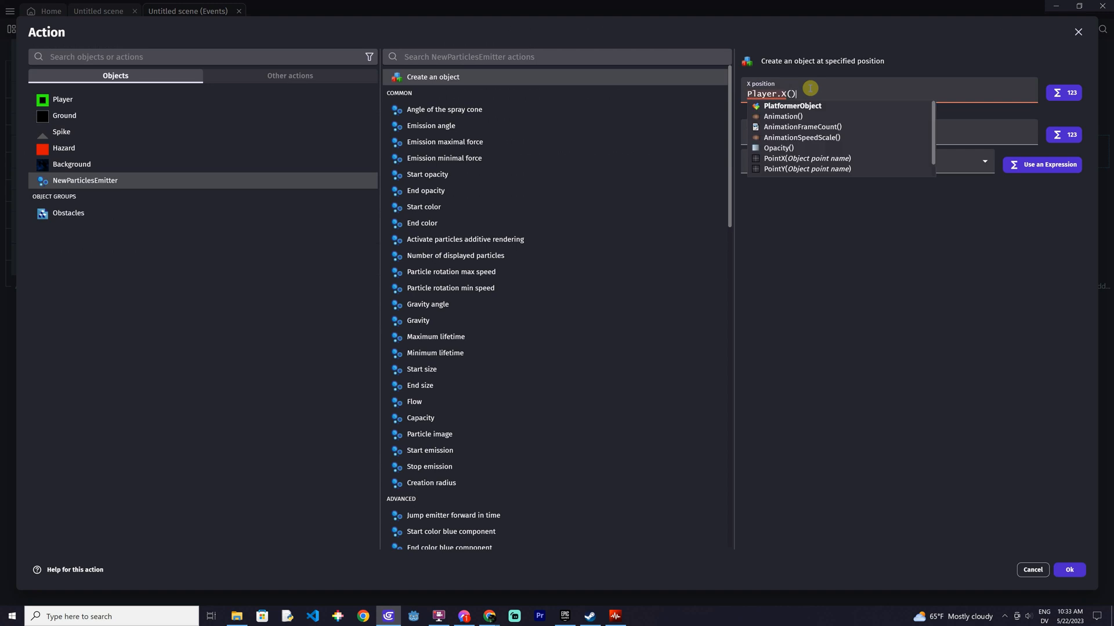
key(Escape)
key(Tab)
text(Player.)
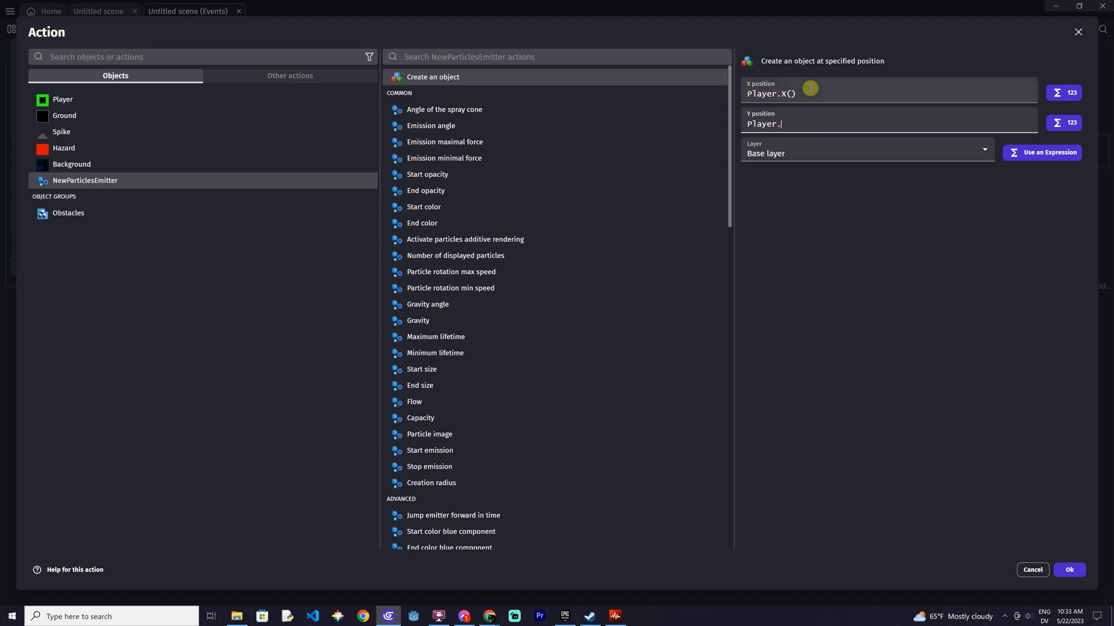
text(Y)
key(Return)
click(1068, 571)
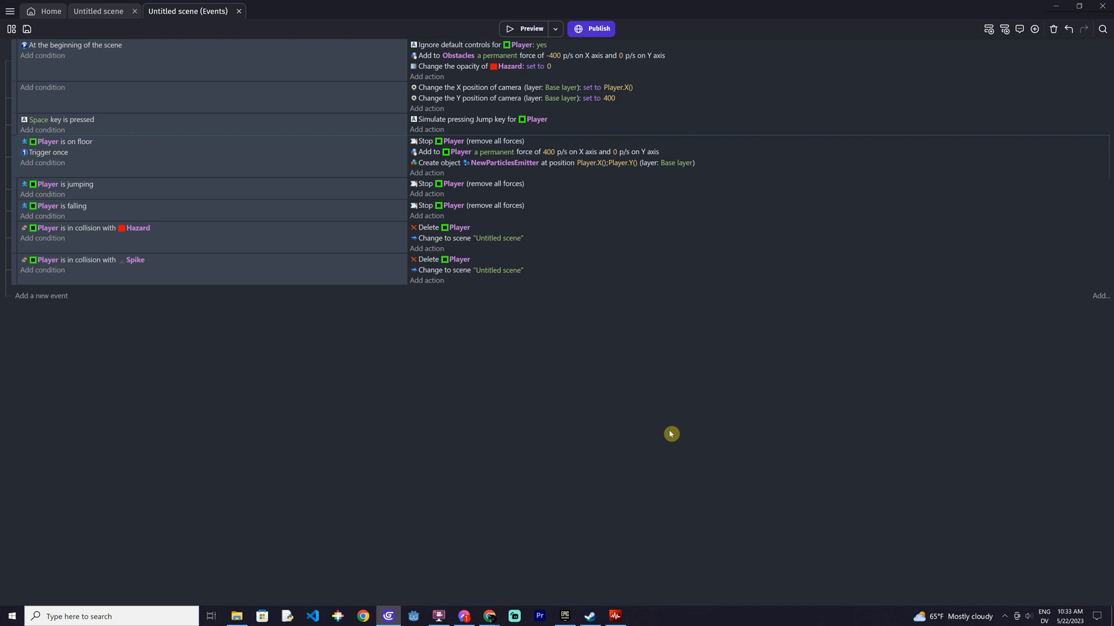
Add a Delete the object action for NewParticlesEmitter to the Player is jumping event
click(429, 195)
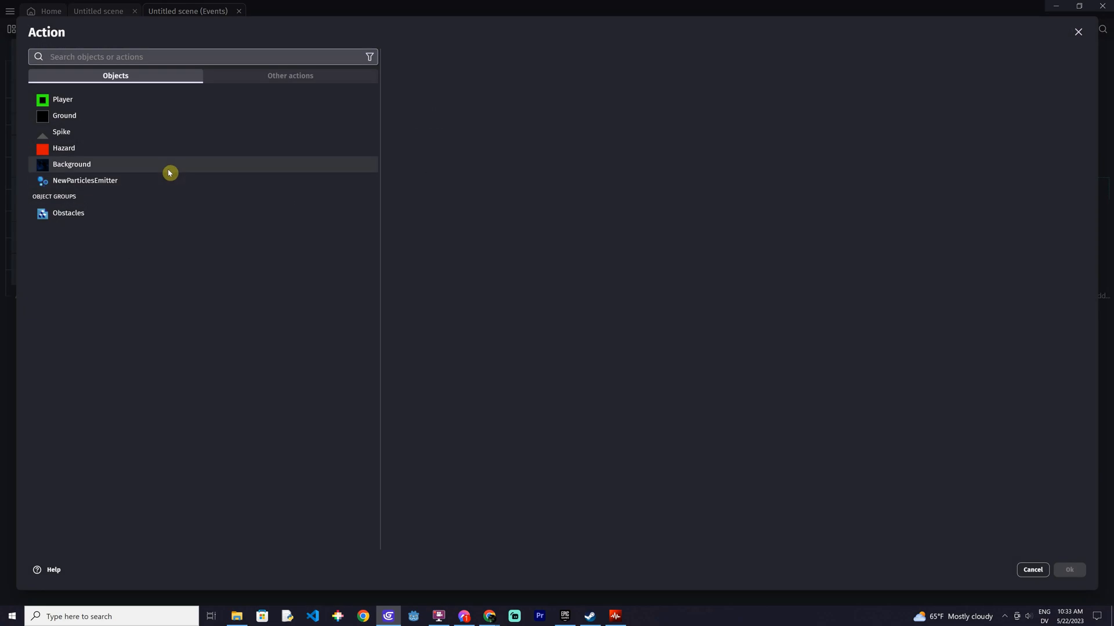
click(102, 184)
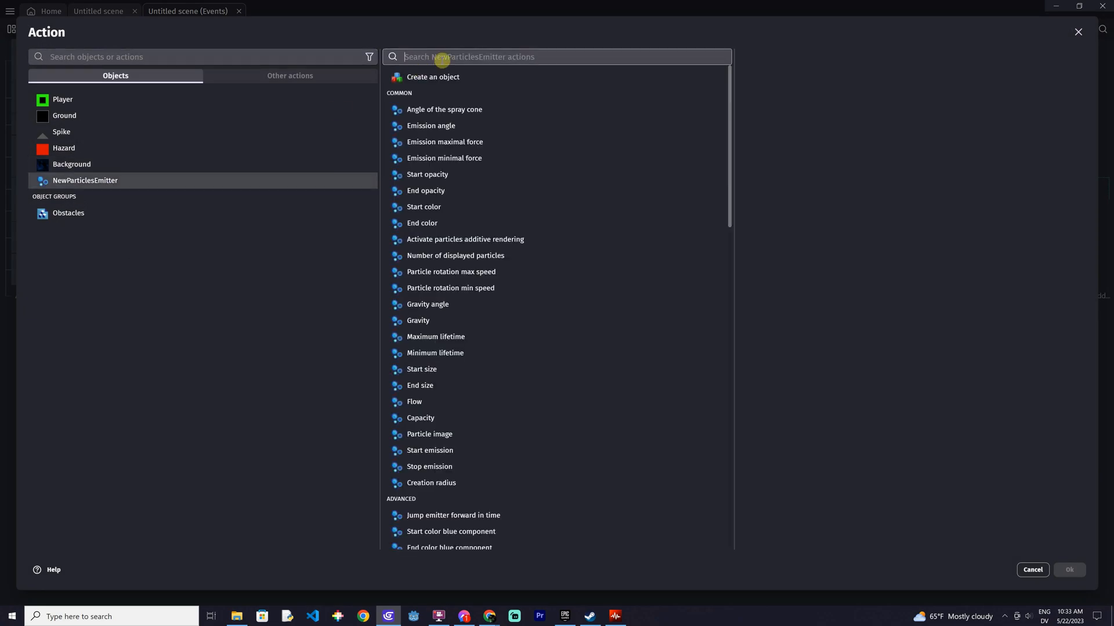
click(442, 57)
text(del)
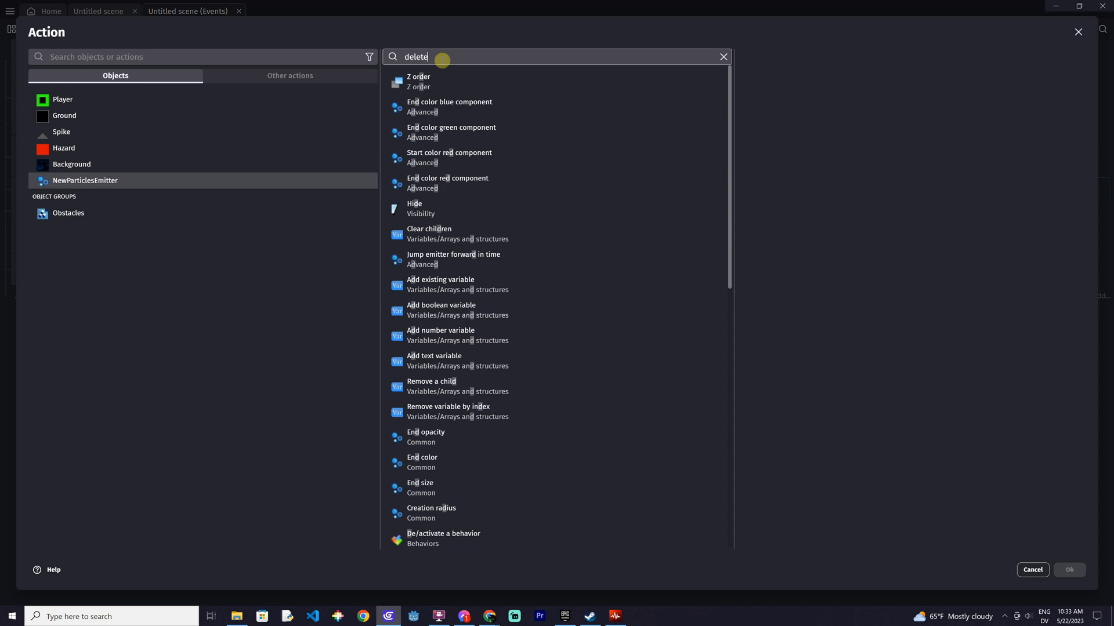
text(ete)
click(461, 81)
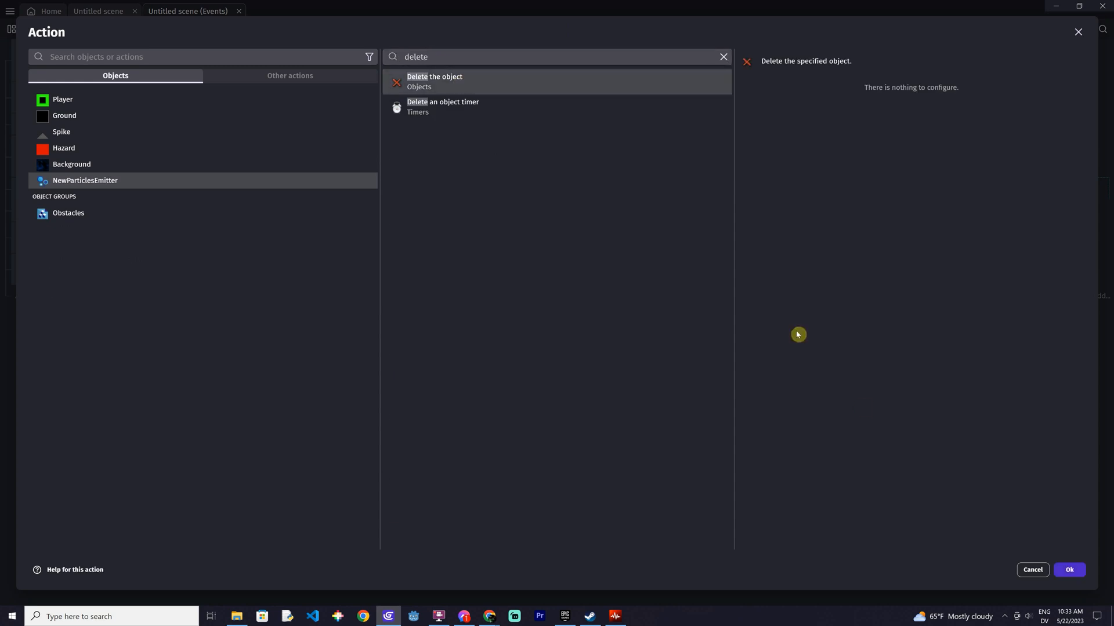
click(1071, 569)
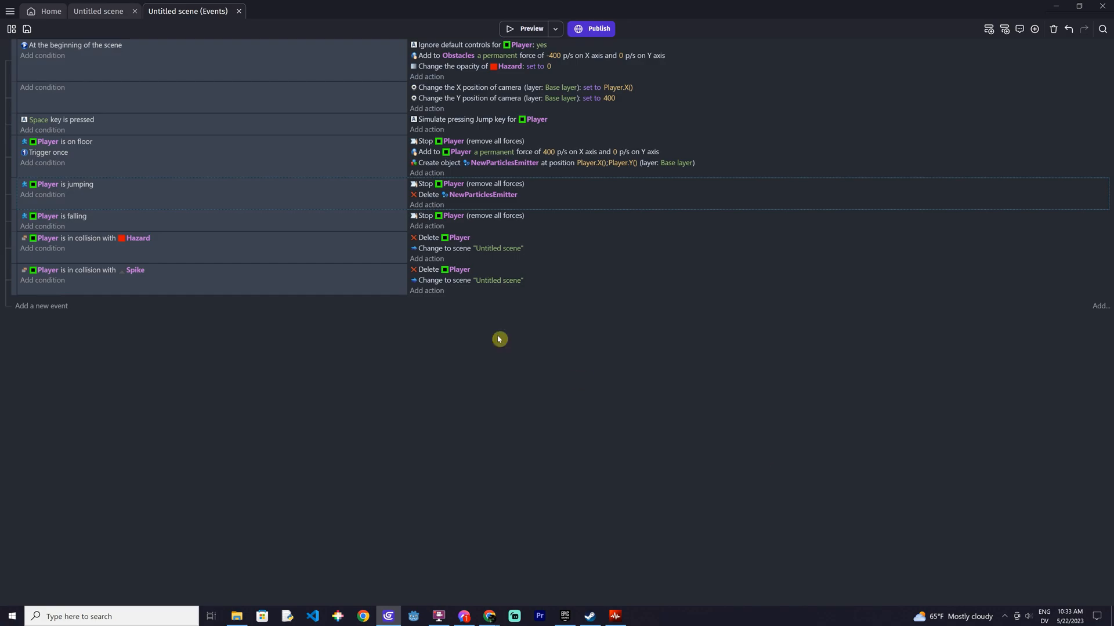
Copy the Delete NewParticlesEmitter action from the Player is jumping event into the Player is falling event
right_click(429, 199)
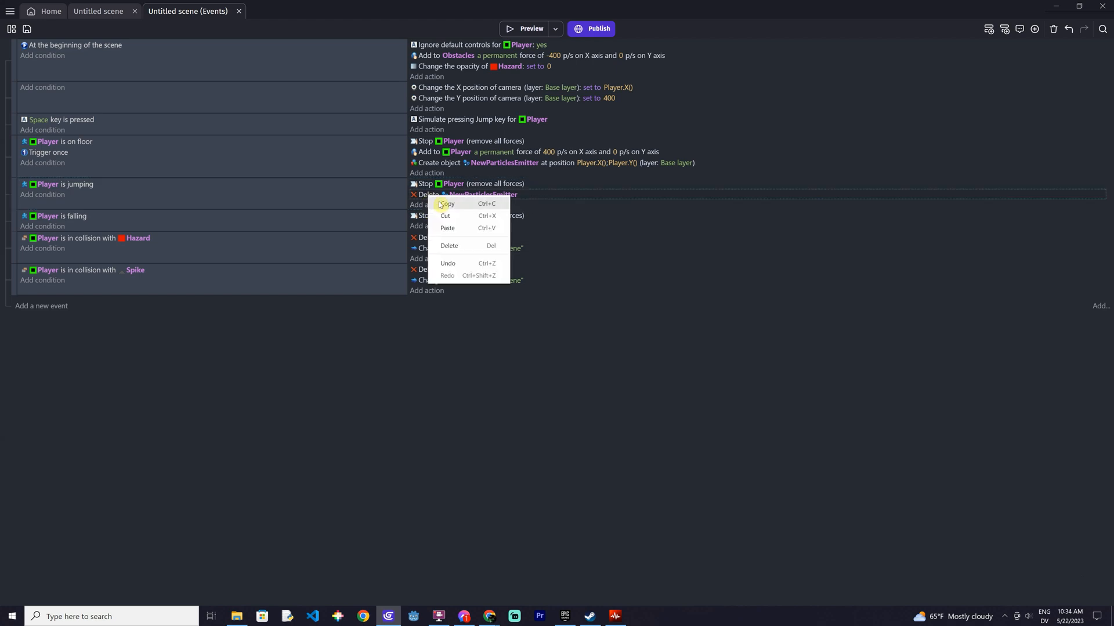
click(440, 204)
click(434, 226)
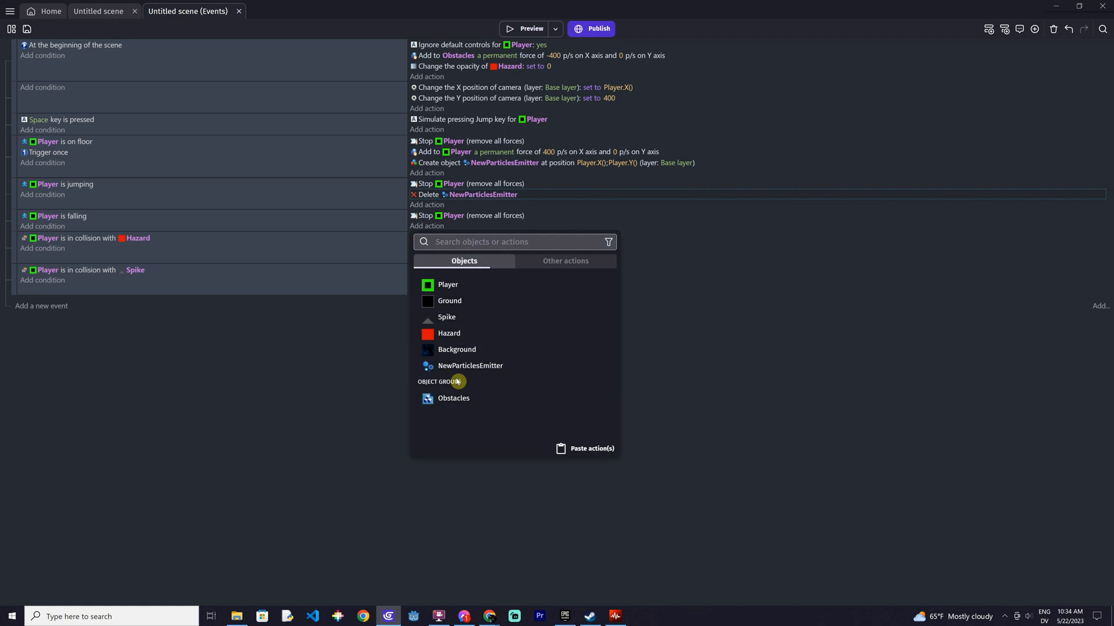
click(581, 449)
click(369, 428)
In a new event without conditions, add a Position action for NewParticlesEmitter with its X position set to Player.X()
click(41, 316)
click(427, 312)
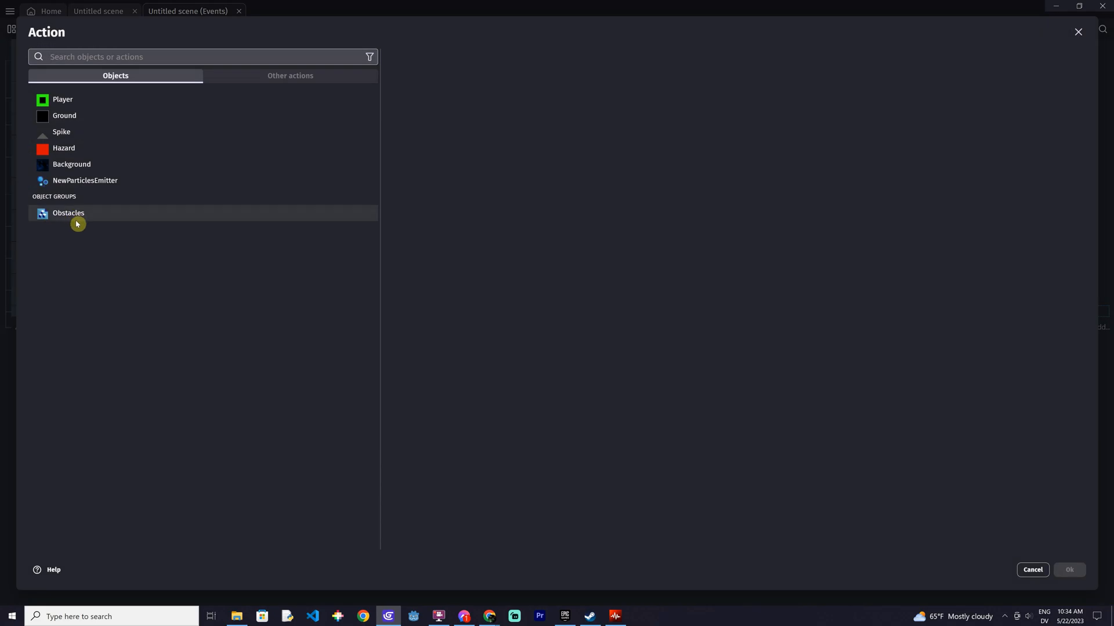
click(73, 185)
text(po)
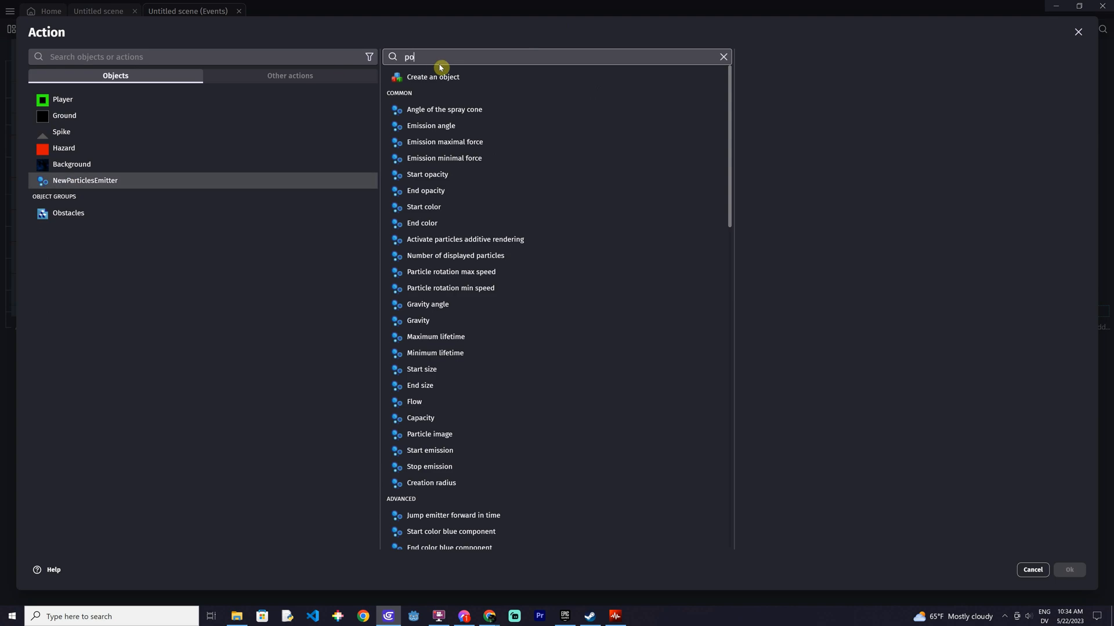
click(425, 81)
click(767, 94)
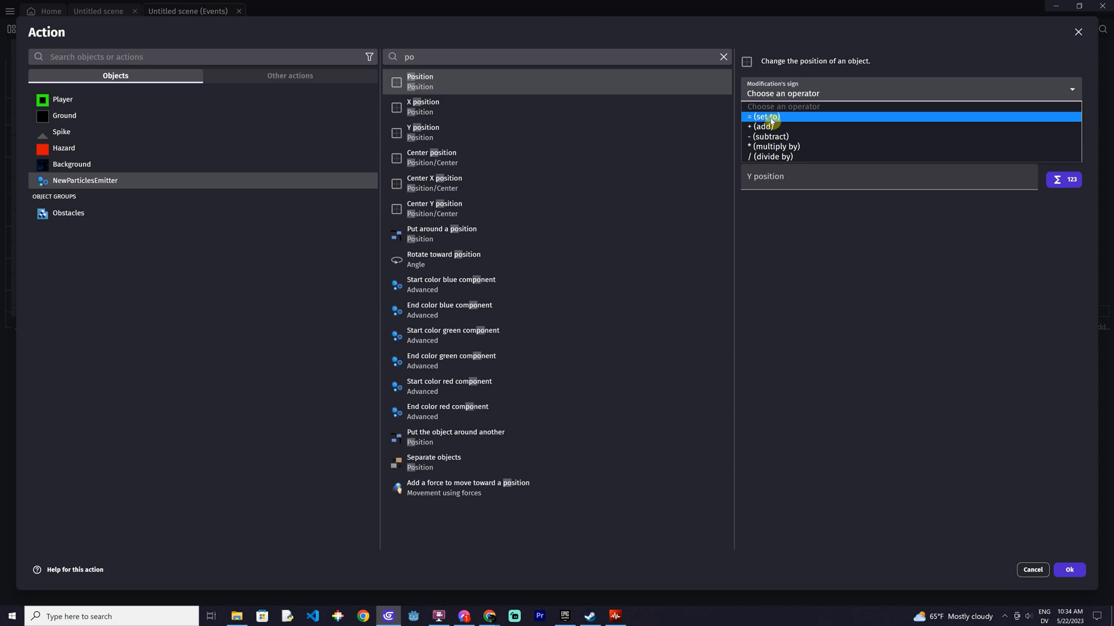
click(766, 117)
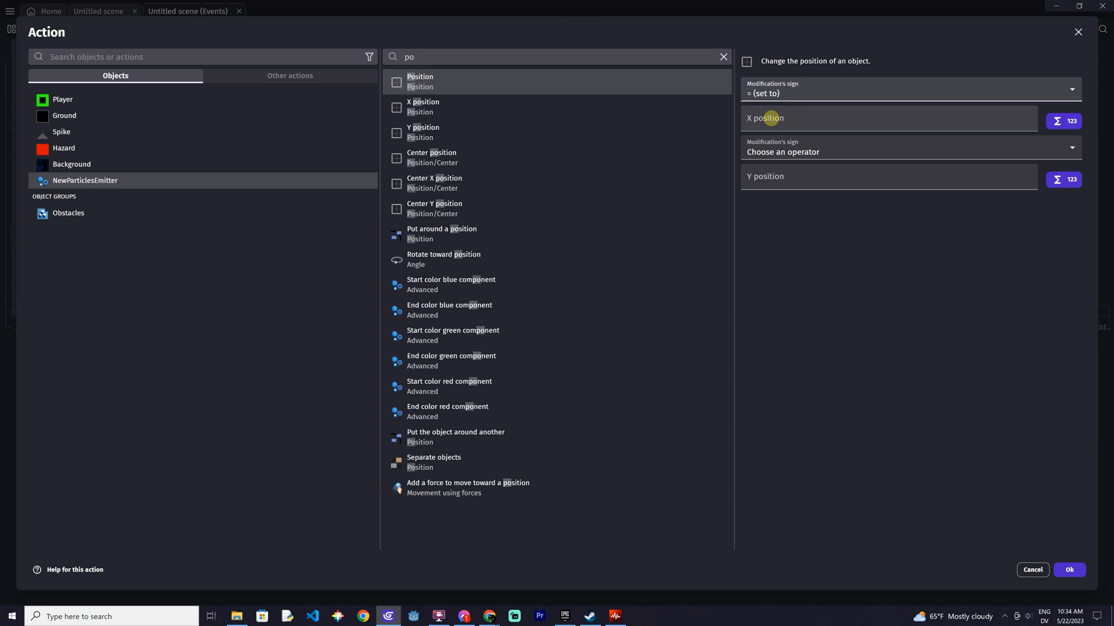
click(770, 118)
text(Pl)
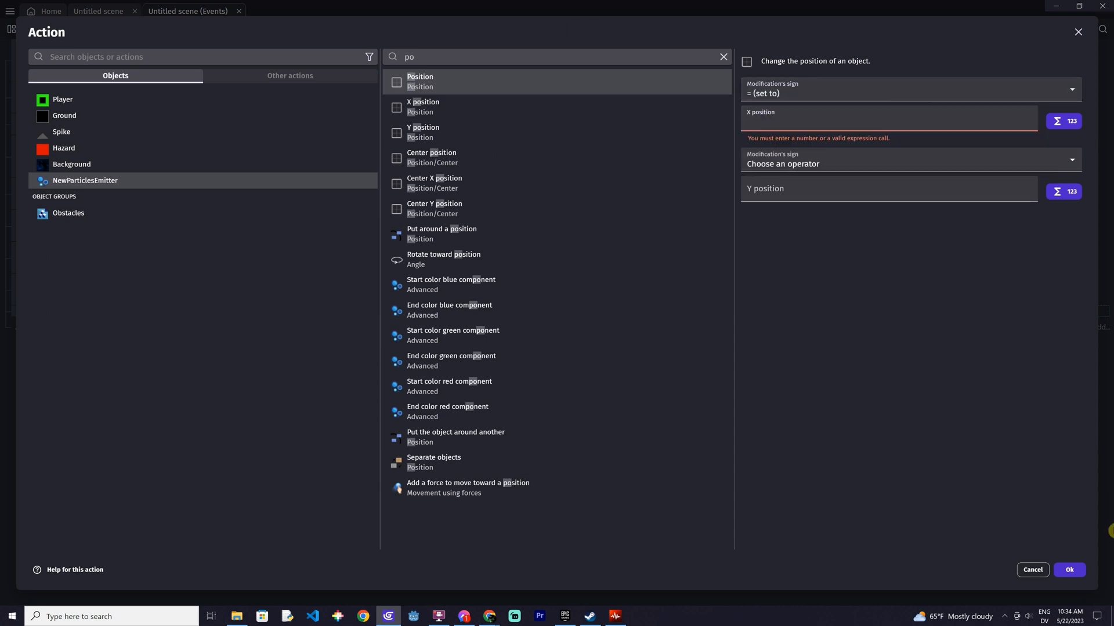
text(ayer.X())
Complete the NewParticlesEmitter Position action with its Y position set to Player.Y()
key(Tab)
key(Tab)
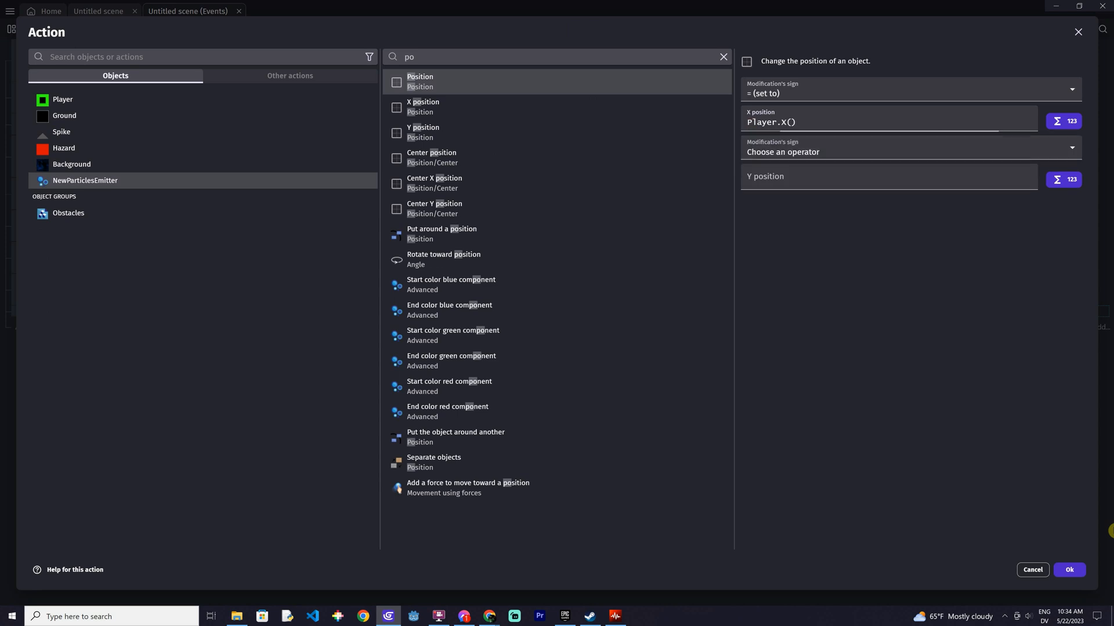
key(Down)
key(Tab)
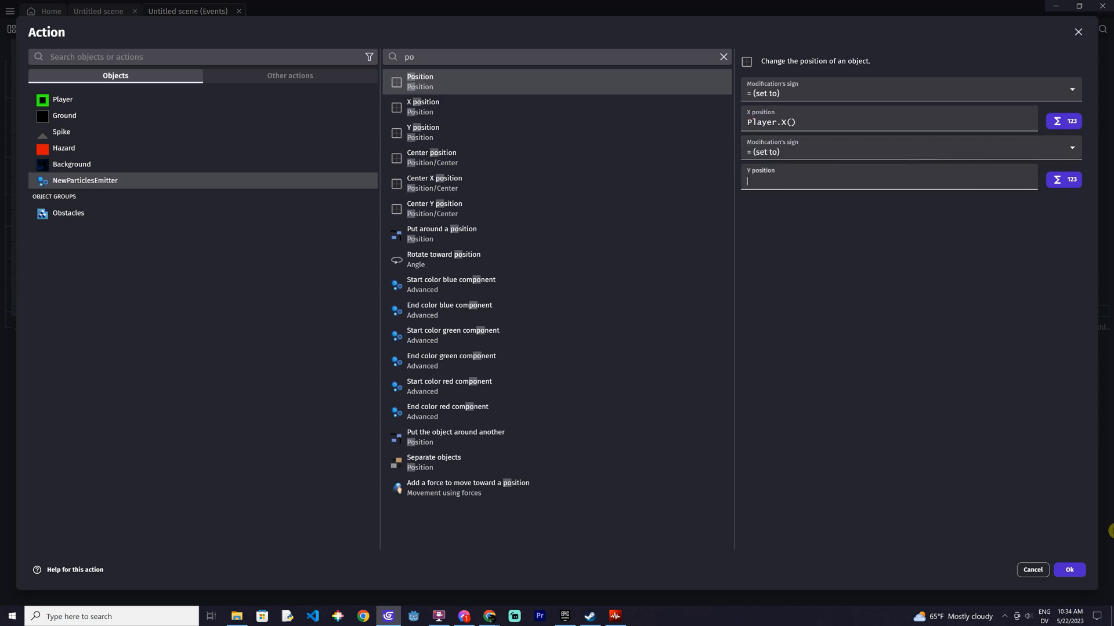
text(Player.Y())
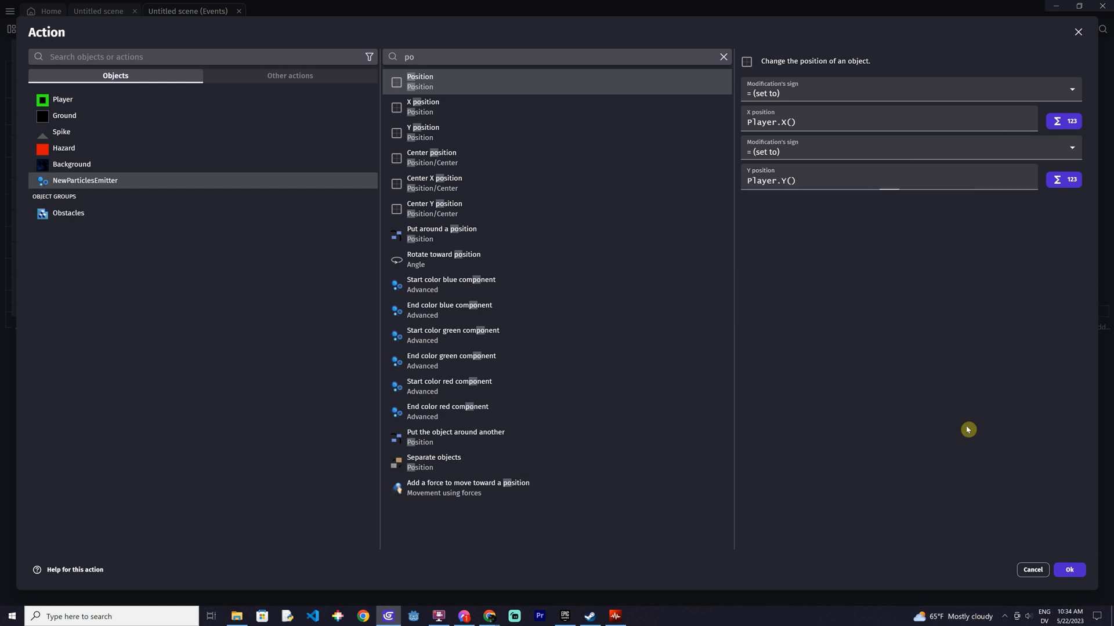
click(1070, 571)
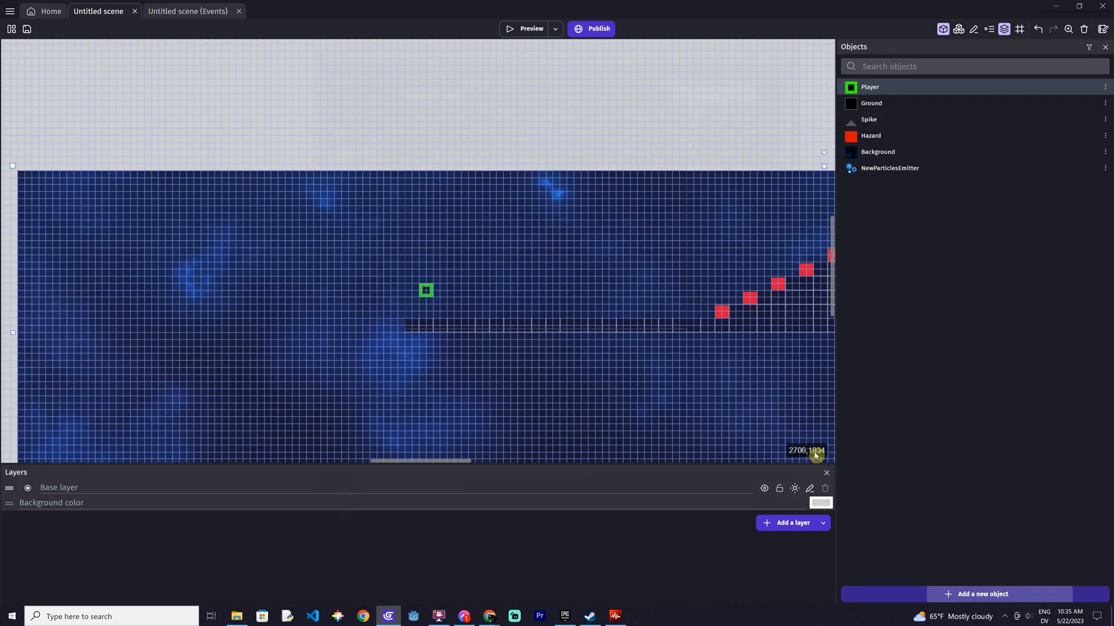
In the scene, create a new sprite object named Goal
click(974, 594)
click(412, 151)
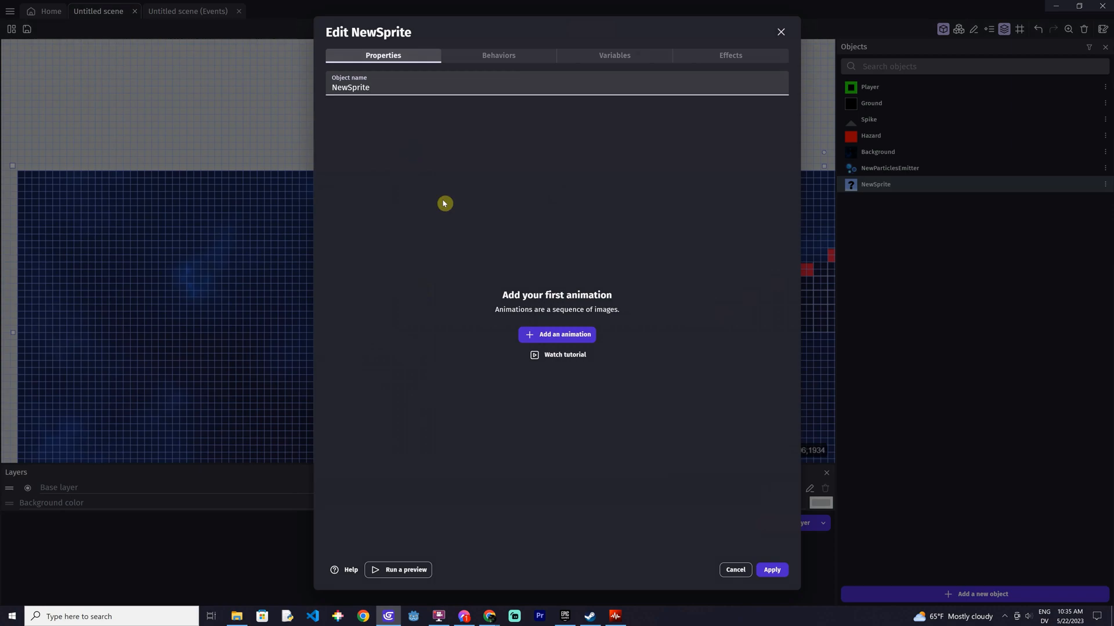
double_click(408, 87)
text(Goal)
Fill Goal's animation frame with solid blue and place Goal past the last spike, stretched from the ground to the background's top edge
click(557, 335)
click(188, 418)
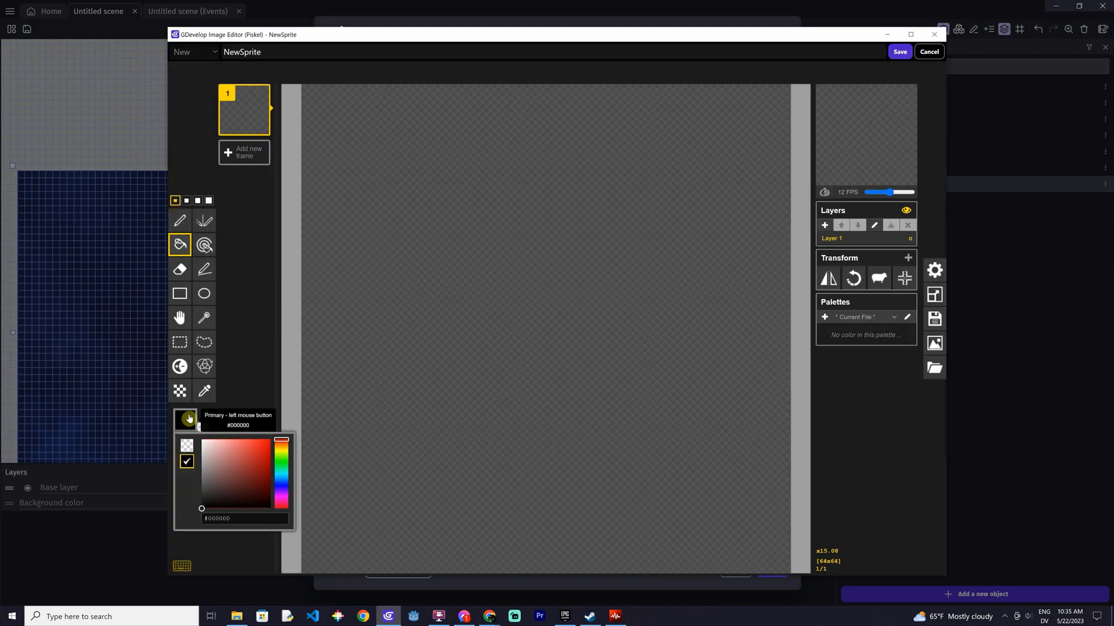
click(270, 441)
click(281, 487)
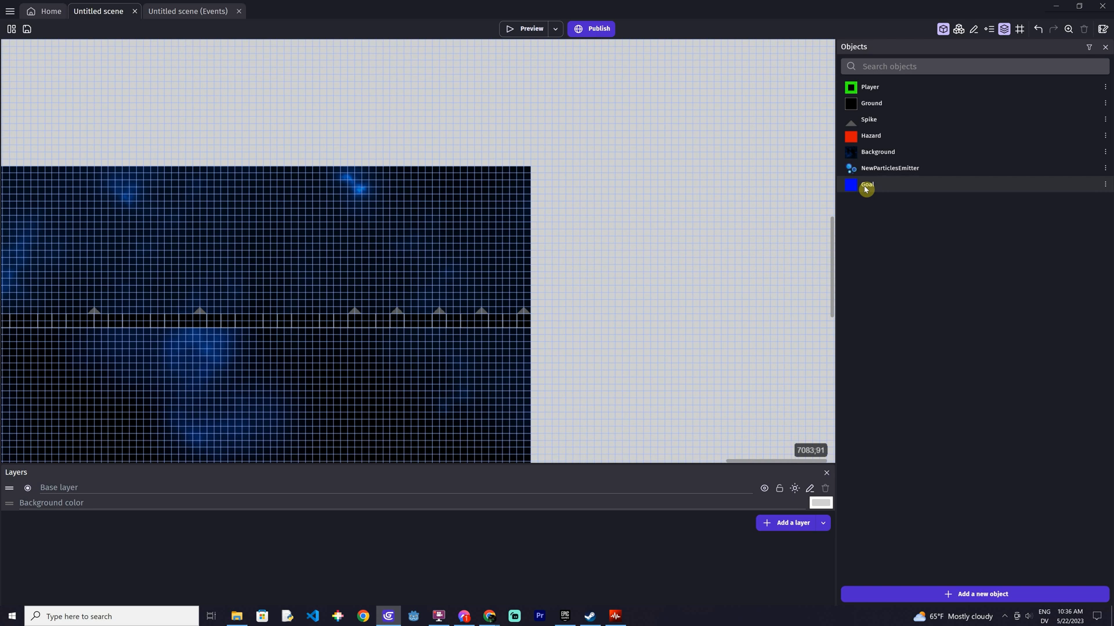
drag(865, 189, 534, 313)
drag(542, 263, 544, 157)
Add the Goal object to the Obstacles object group
click(958, 29)
double_click(868, 87)
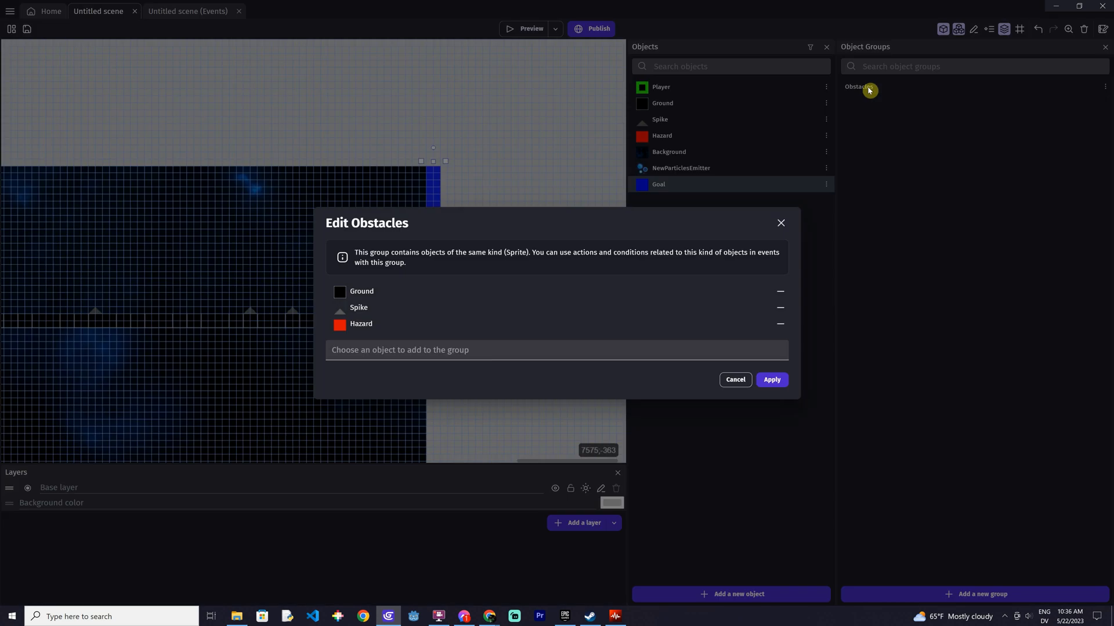
click(448, 350)
click(368, 425)
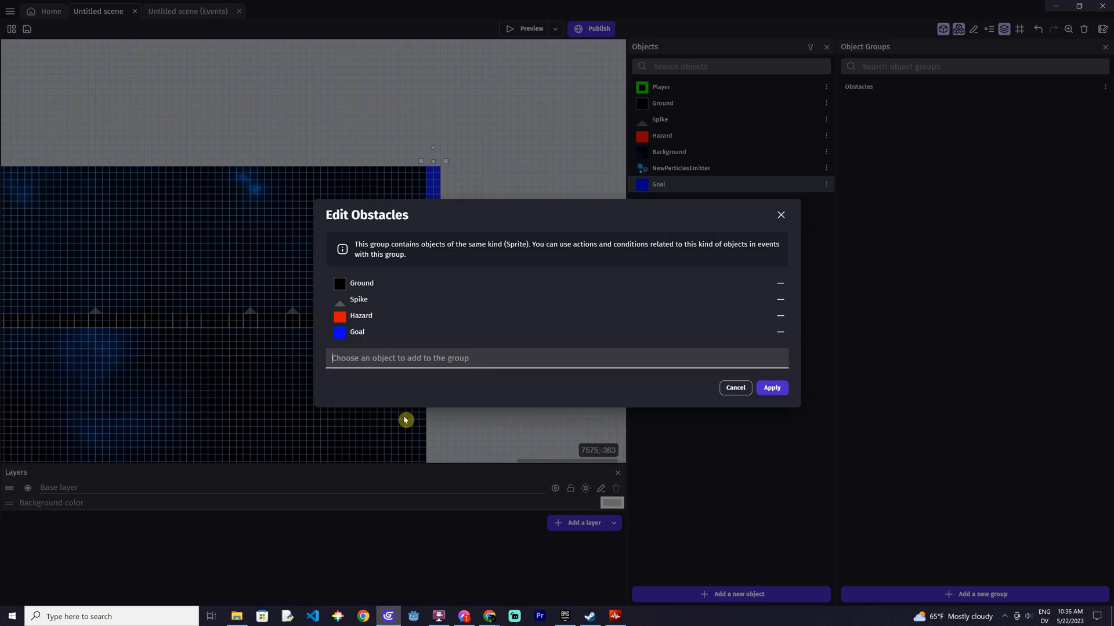
click(772, 390)
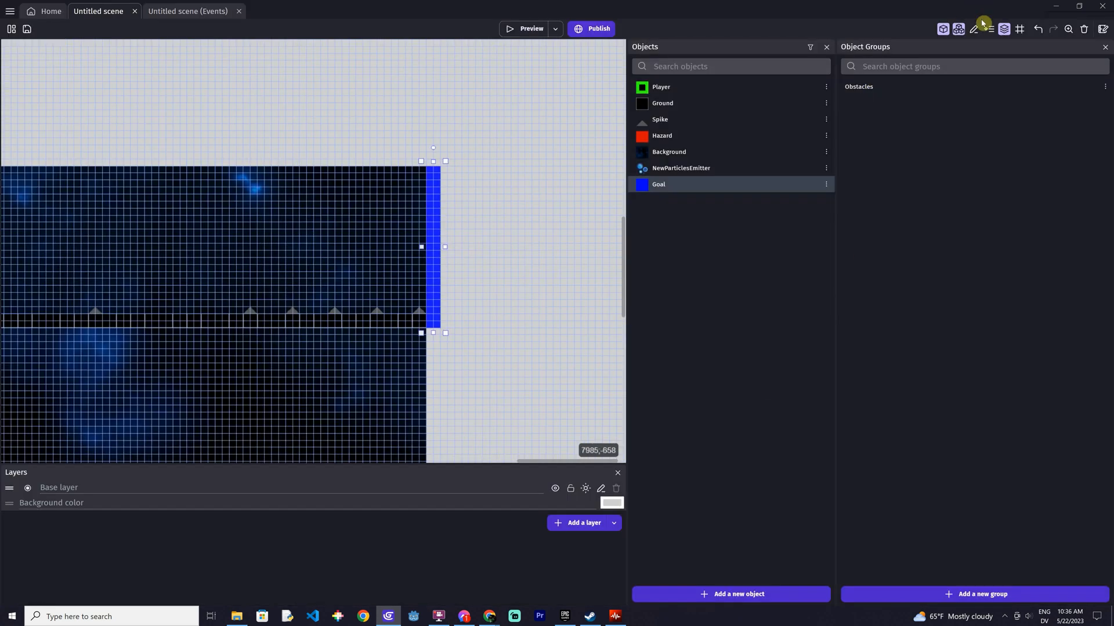
click(958, 28)
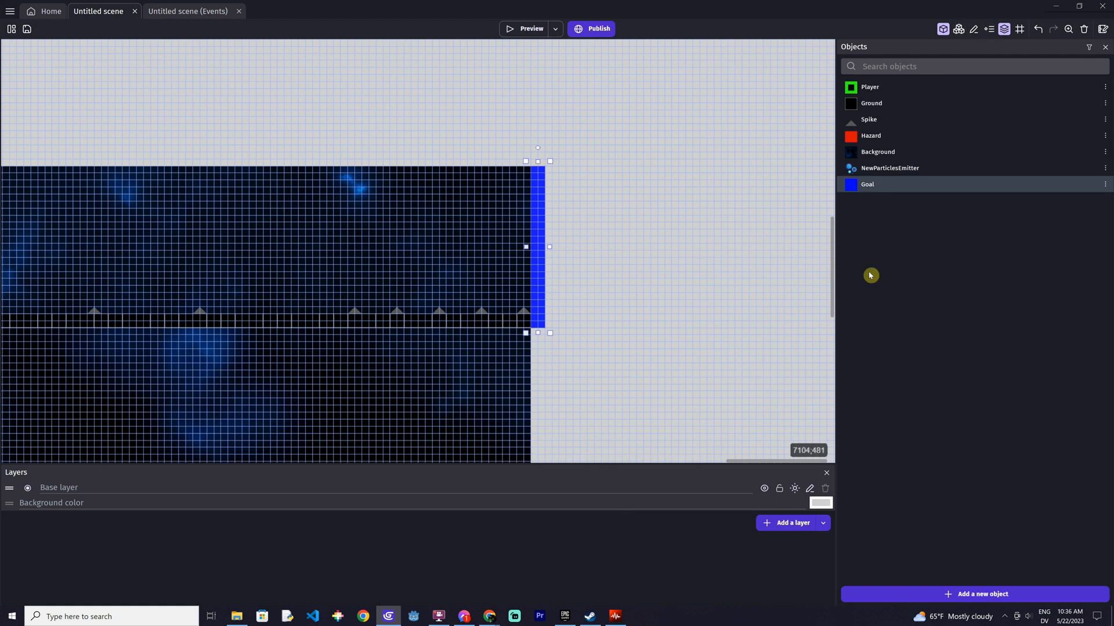
Create a new text object named WinningText
click(957, 595)
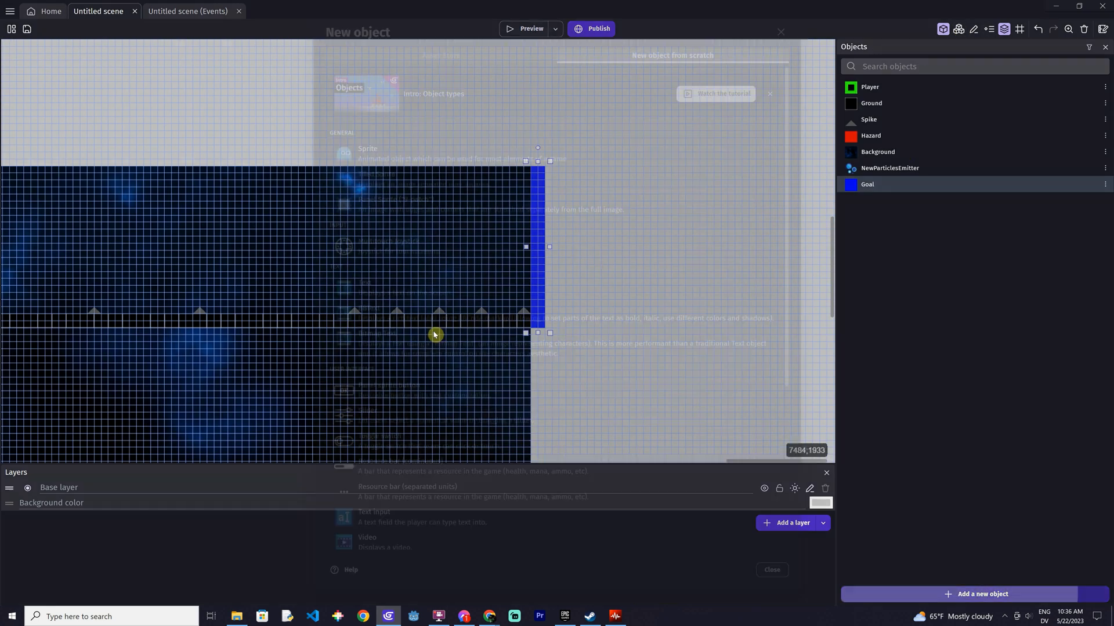
click(402, 290)
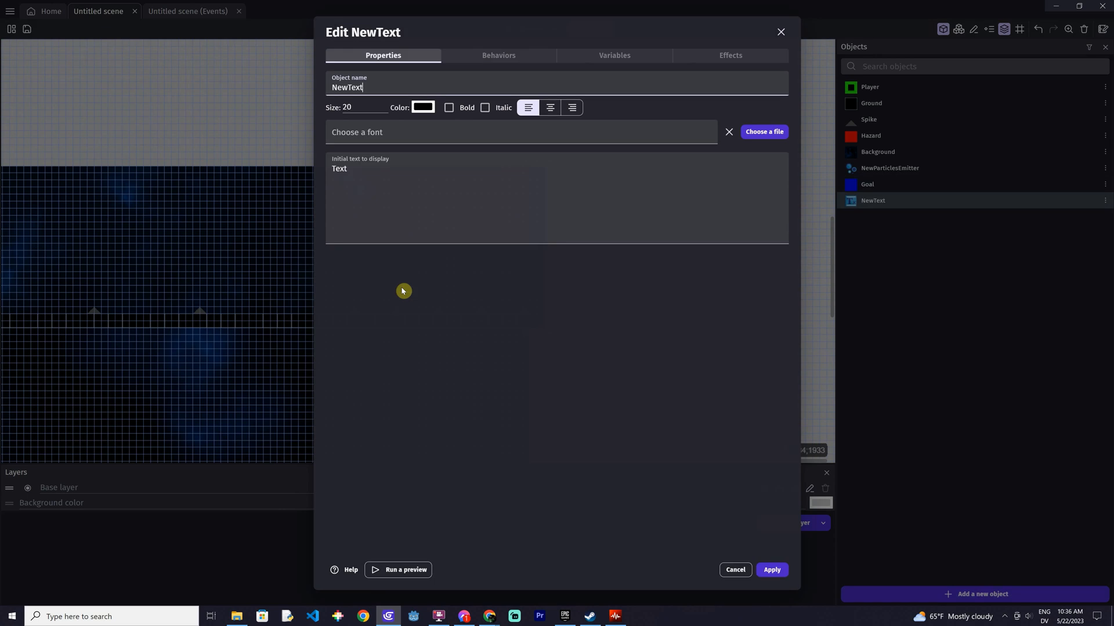
double_click(381, 88)
text(Winning)
Set WinningText to size 150 and white (FFFFFF), with the initial text "You Win!"
click(361, 104)
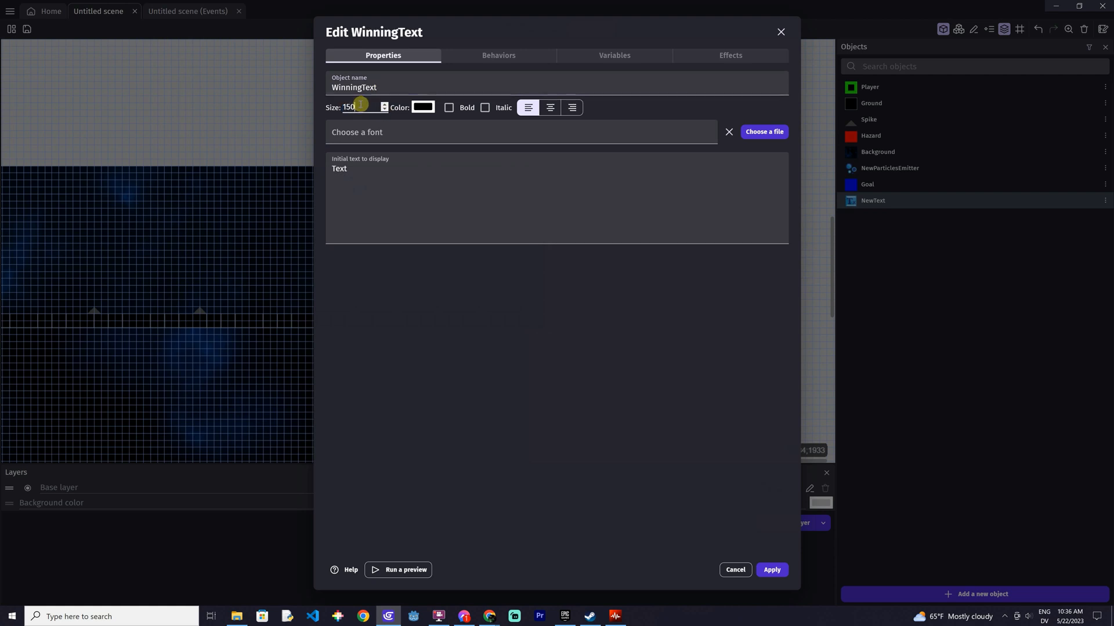
click(420, 107)
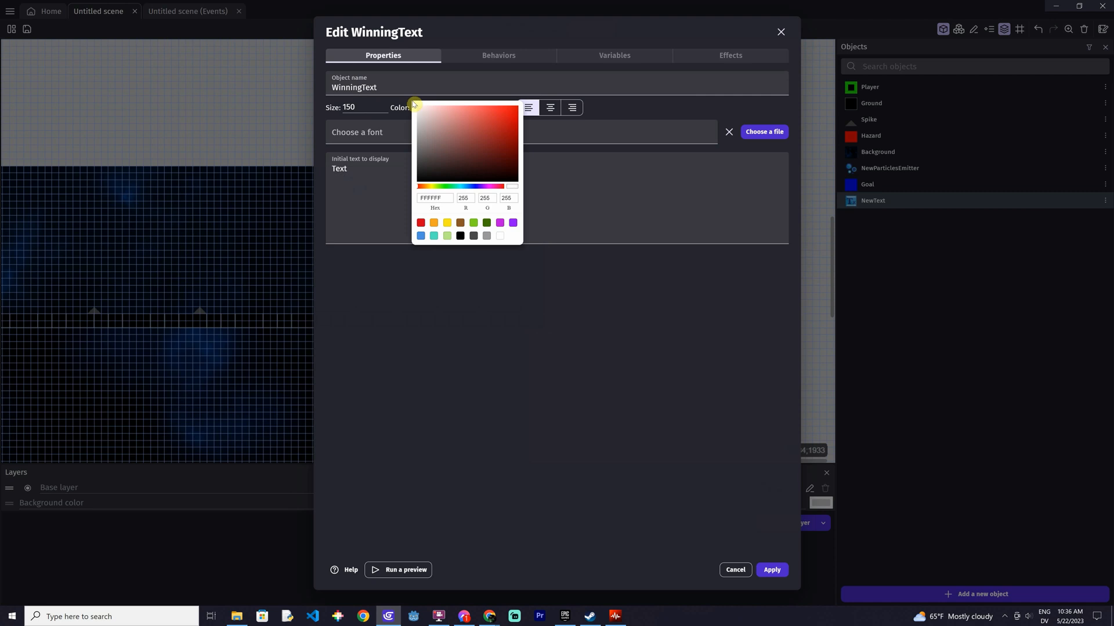
click(367, 174)
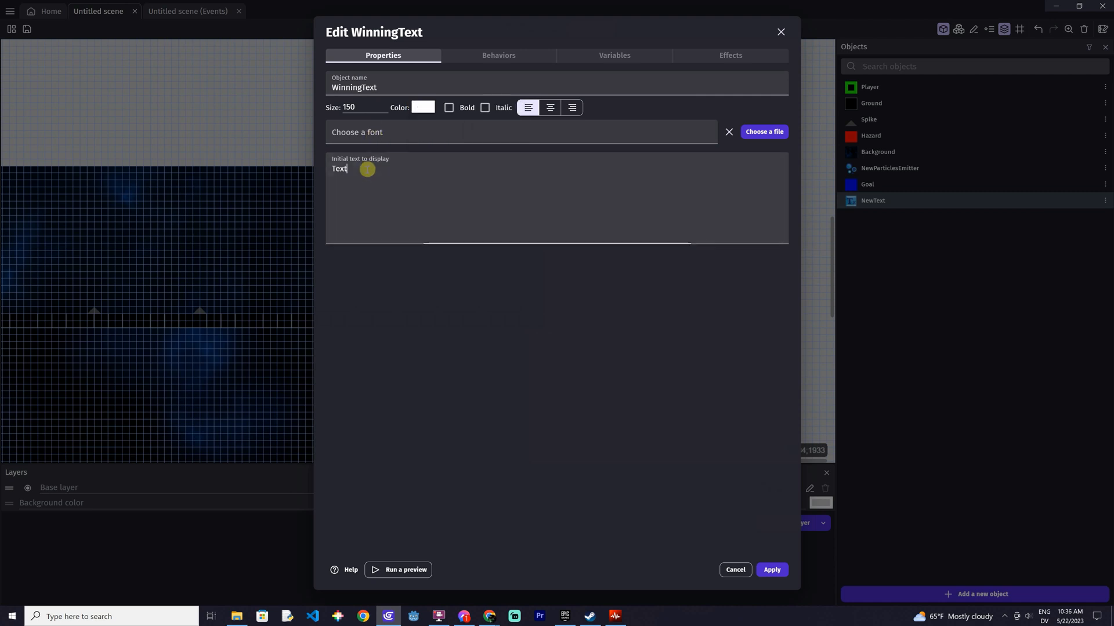
key(ctrl+a)
text(You)
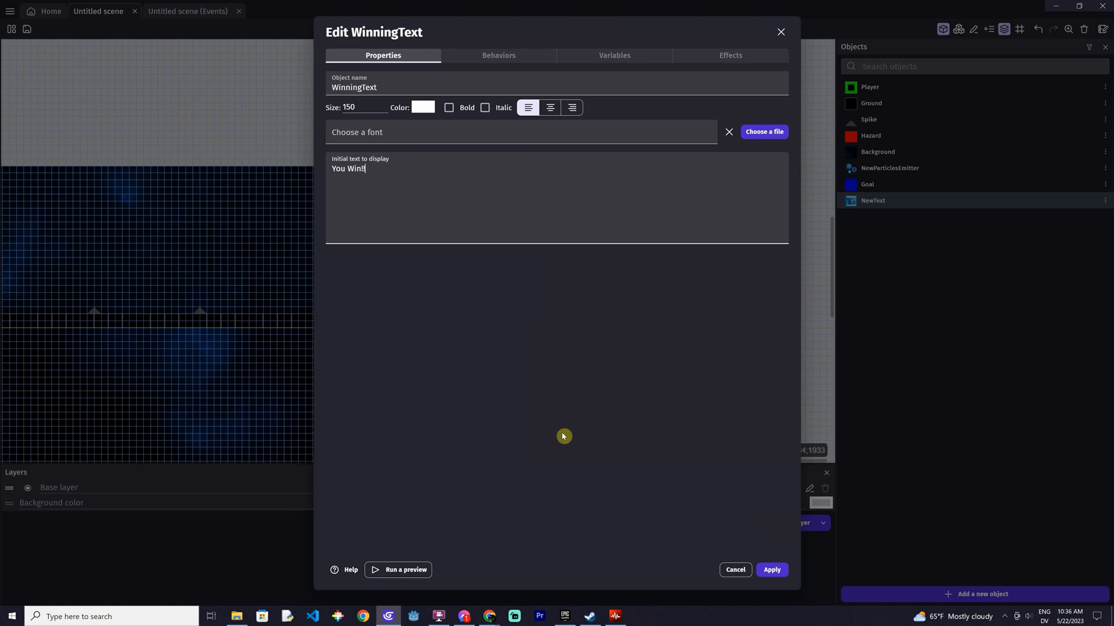
click(771, 569)
In a new scene event, add a Collision condition between Player and Goal
click(188, 11)
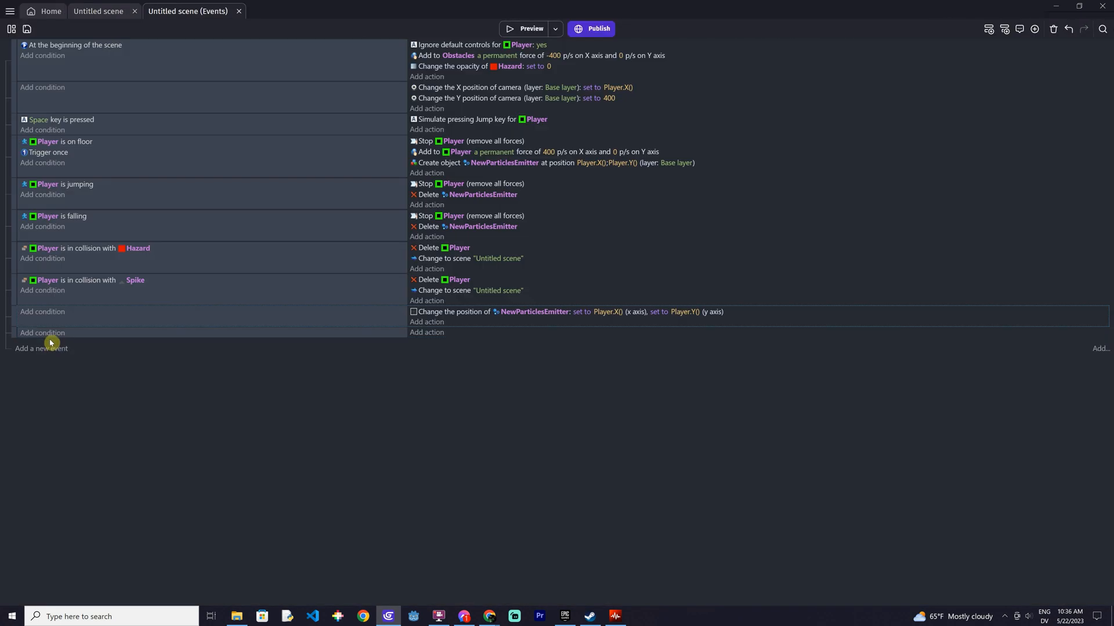
click(51, 333)
click(59, 101)
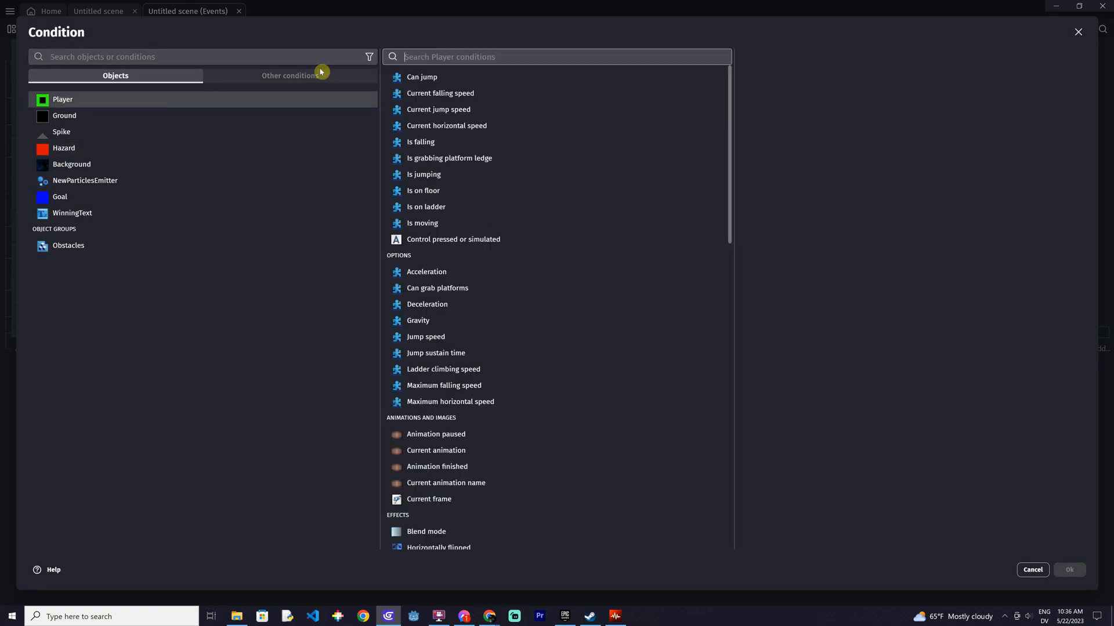
text(collision)
click(461, 80)
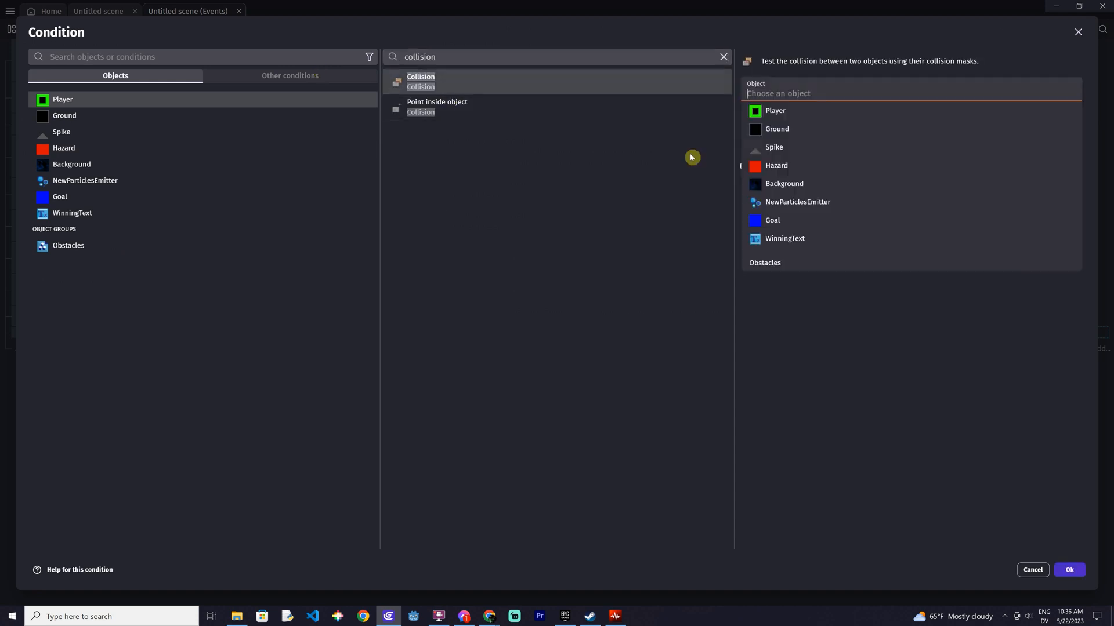
click(788, 227)
click(1069, 571)
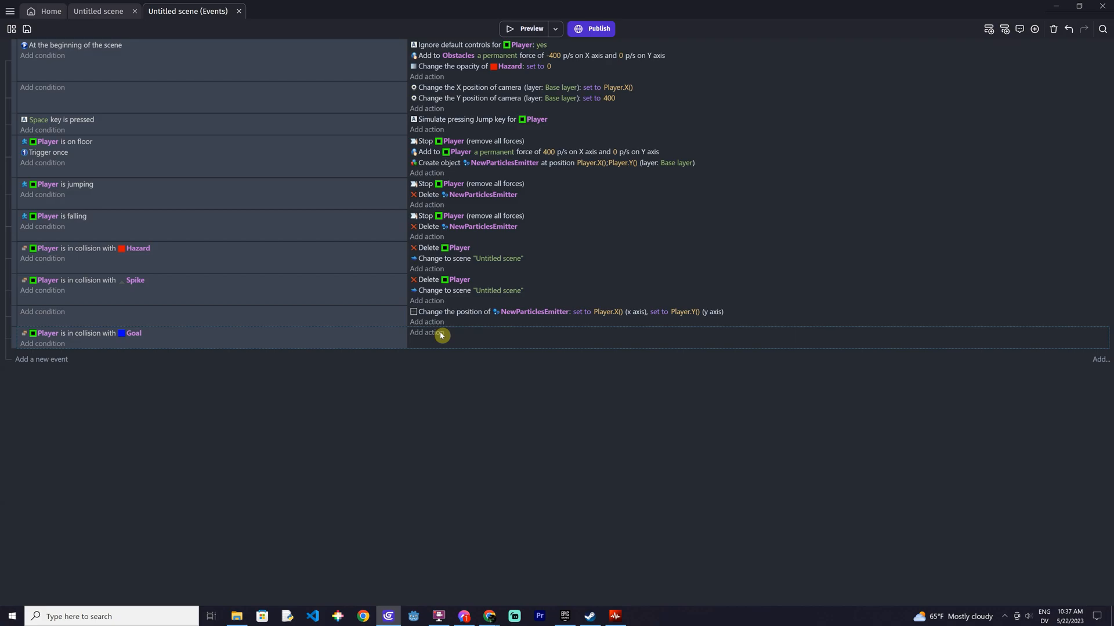
Add a Stop the object action for Player to the Goal collision event
click(442, 336)
click(87, 104)
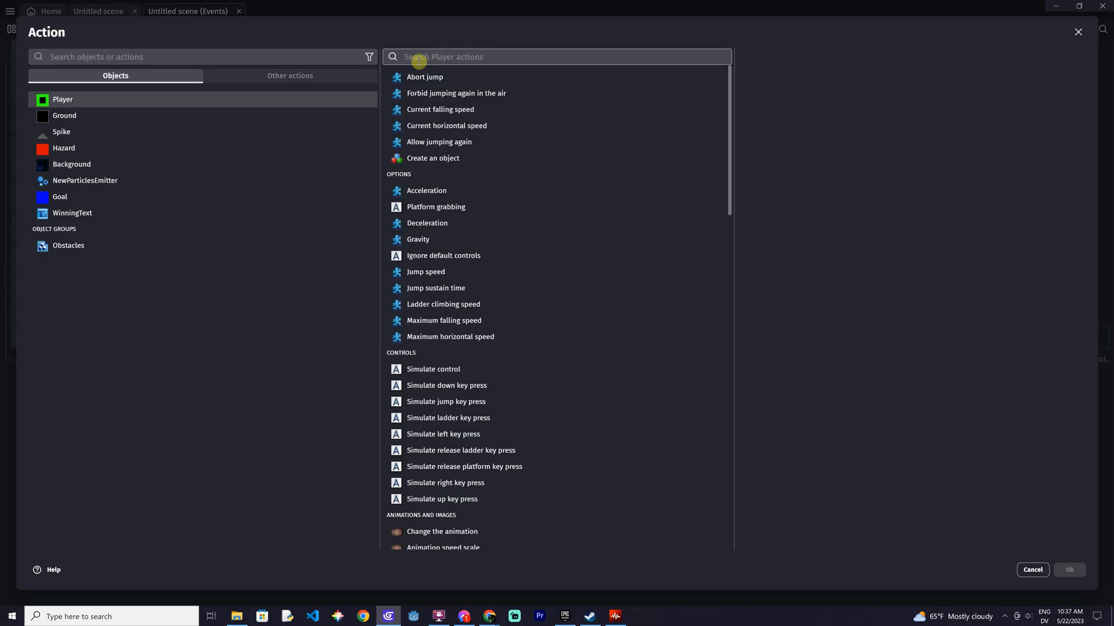
text(stop)
click(427, 81)
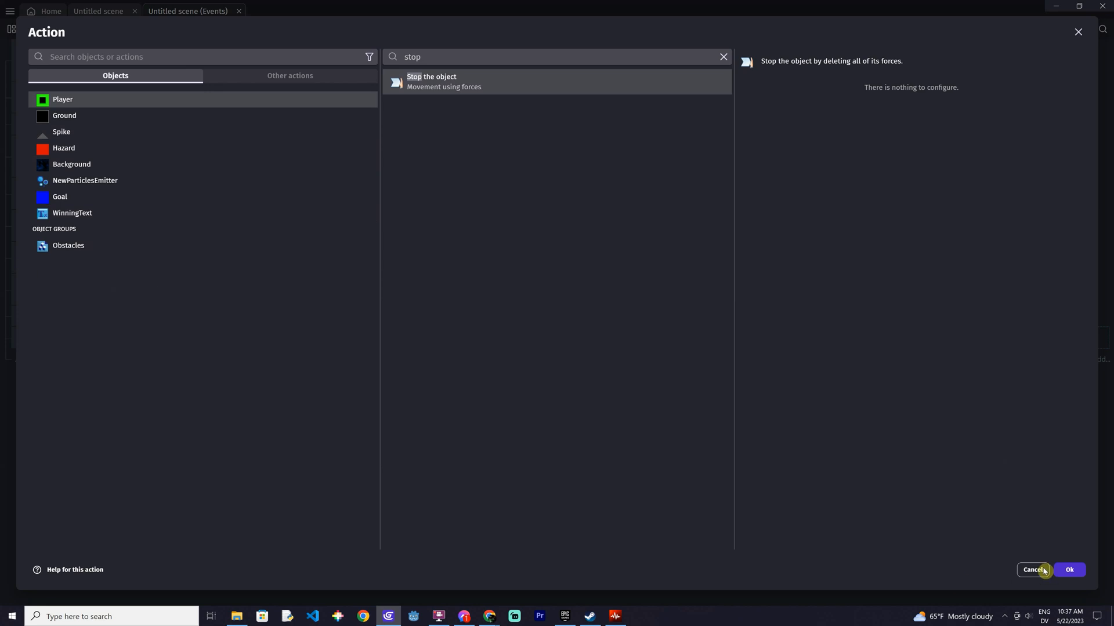
click(1069, 570)
Add a Stop the object action for the Obstacles group to the Goal collision event
click(433, 344)
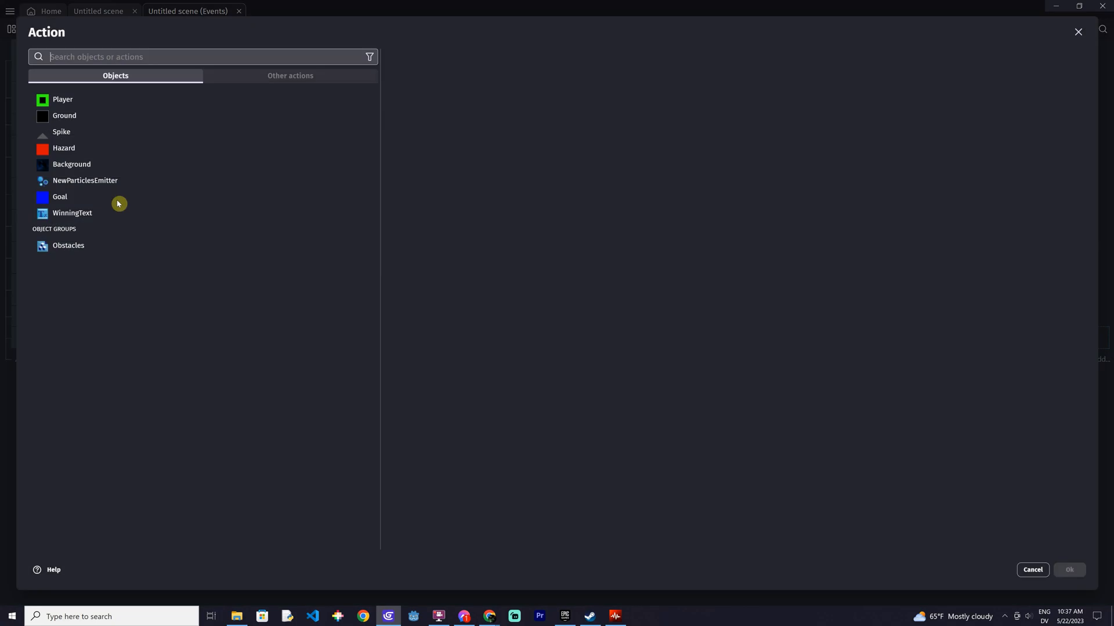
click(67, 246)
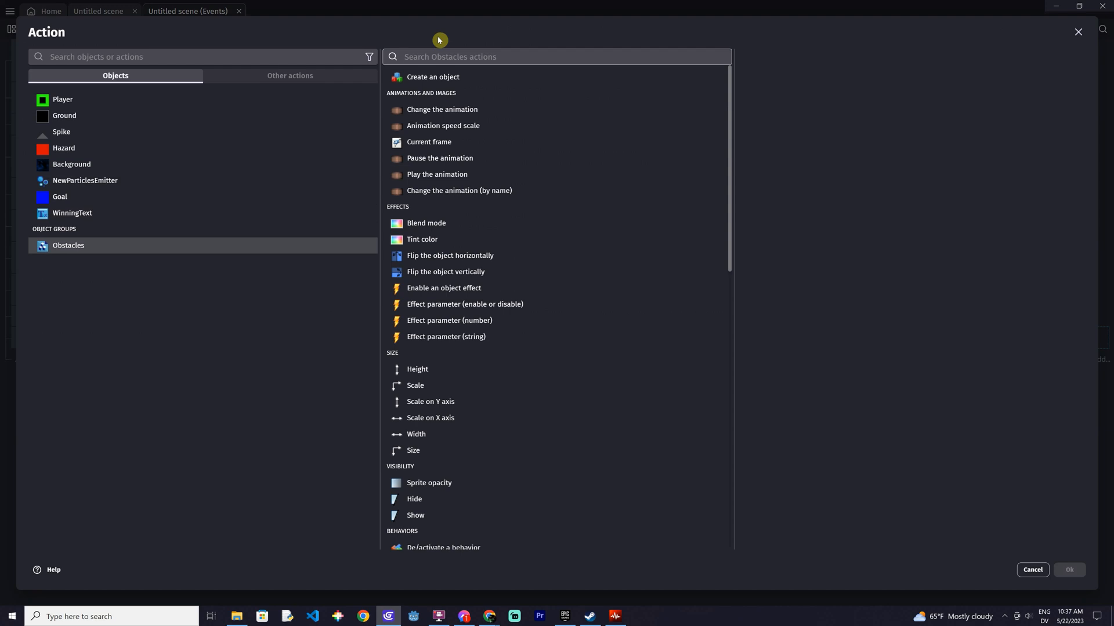
text(stop)
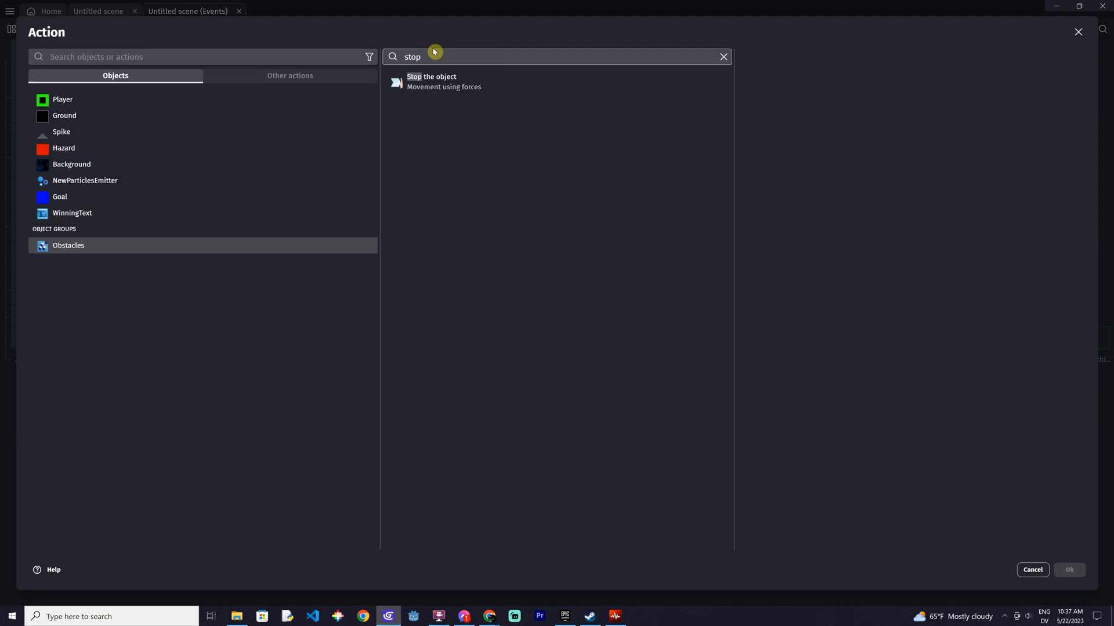
click(435, 80)
click(1070, 571)
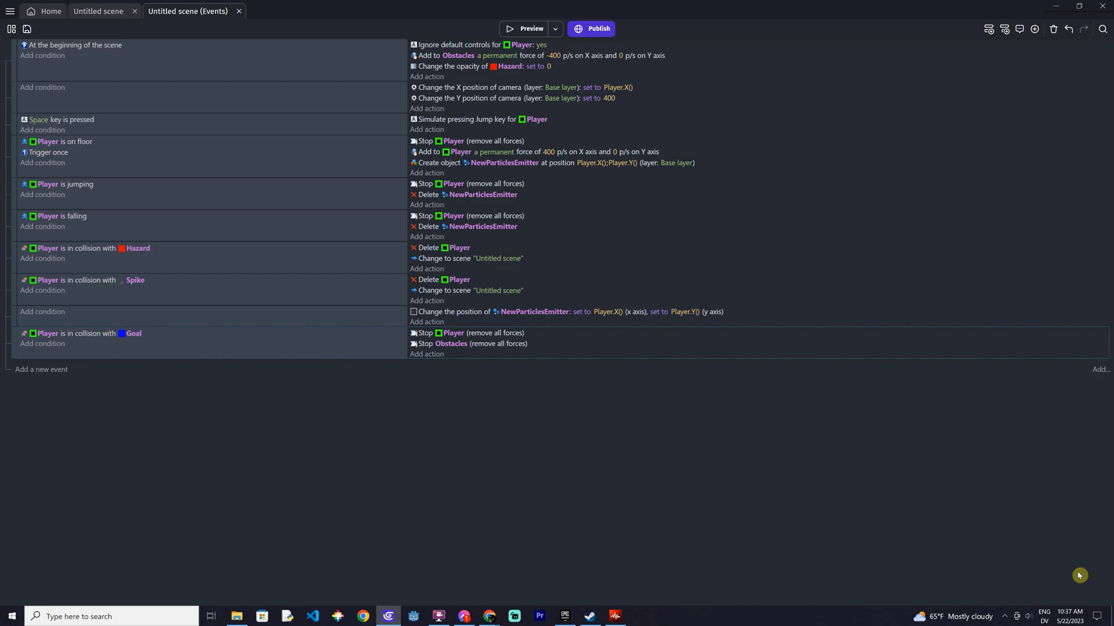
Add an action creating WinningText at X 0, Y 250 on the base layer to the Goal collision event
click(428, 355)
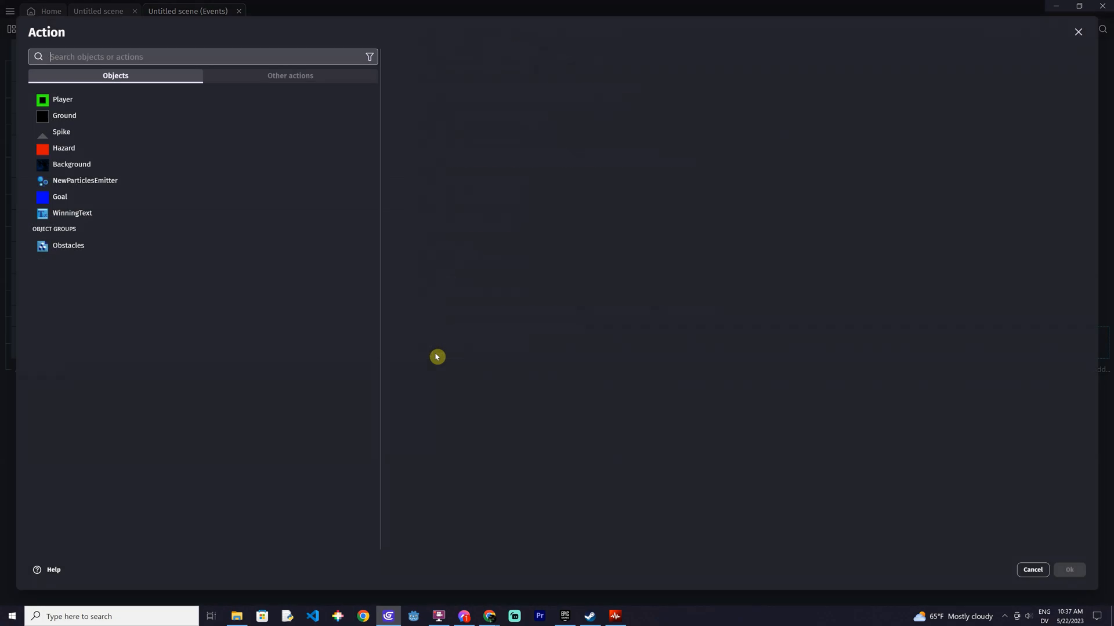
click(84, 215)
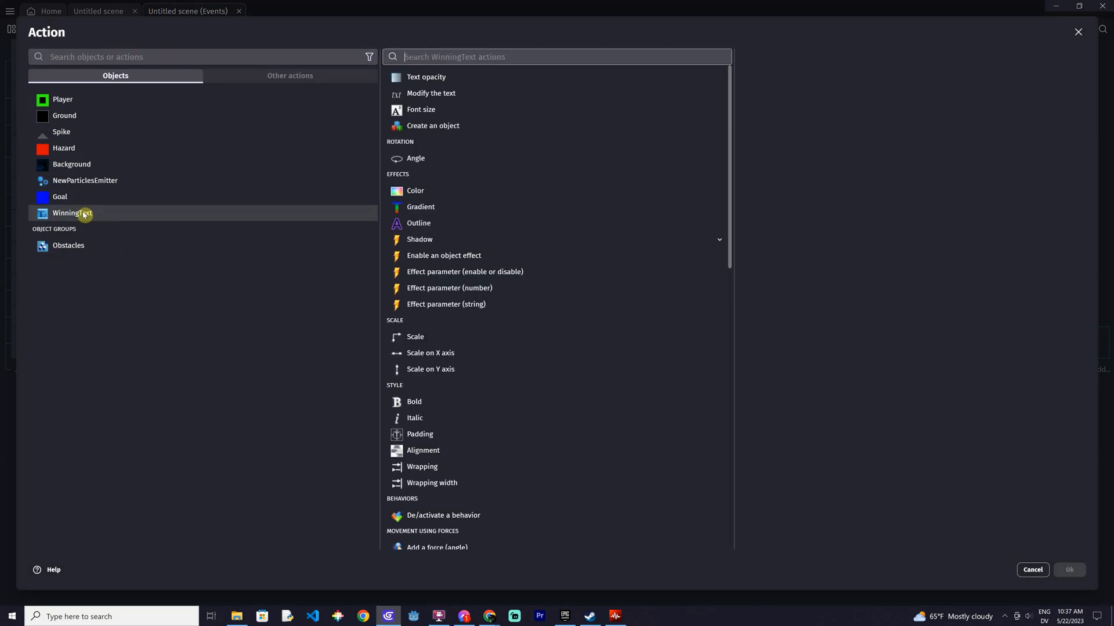
click(443, 126)
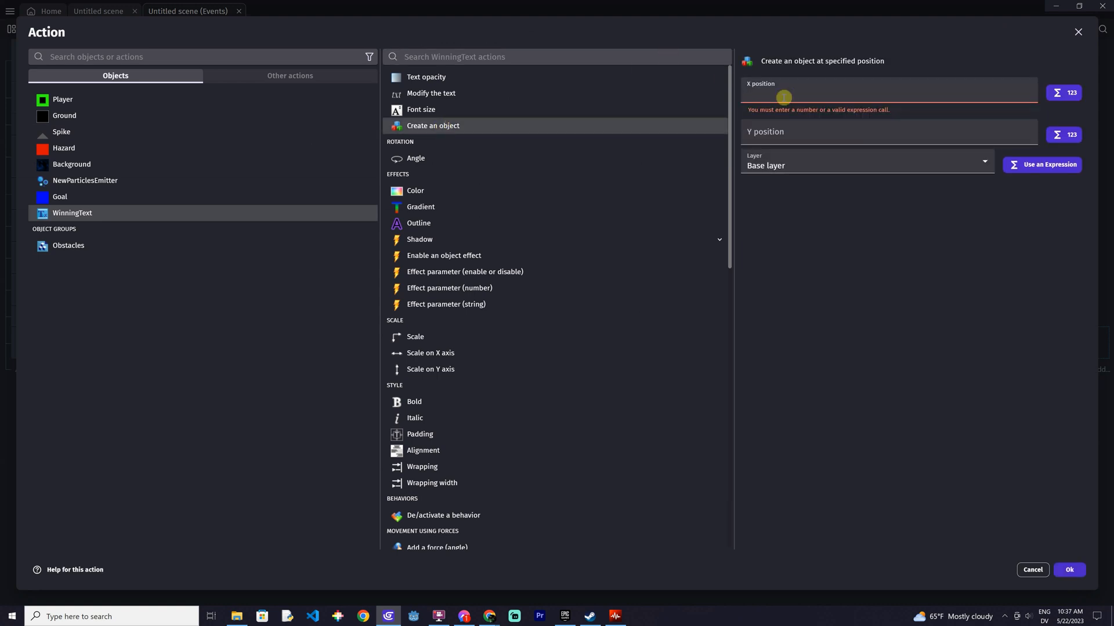
key(Tab)
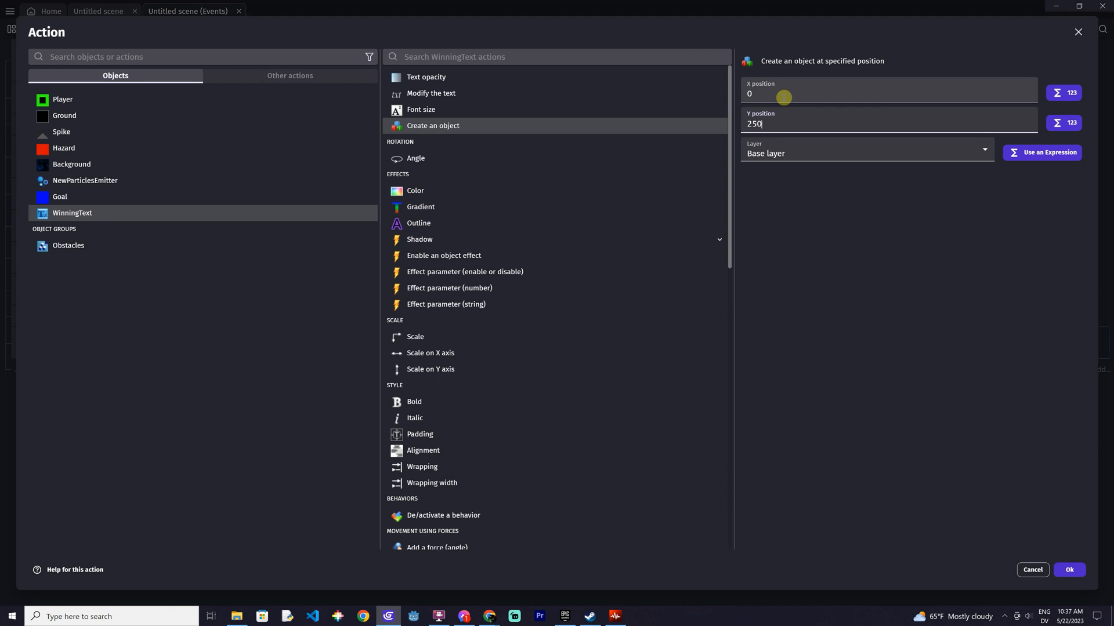
click(1069, 570)
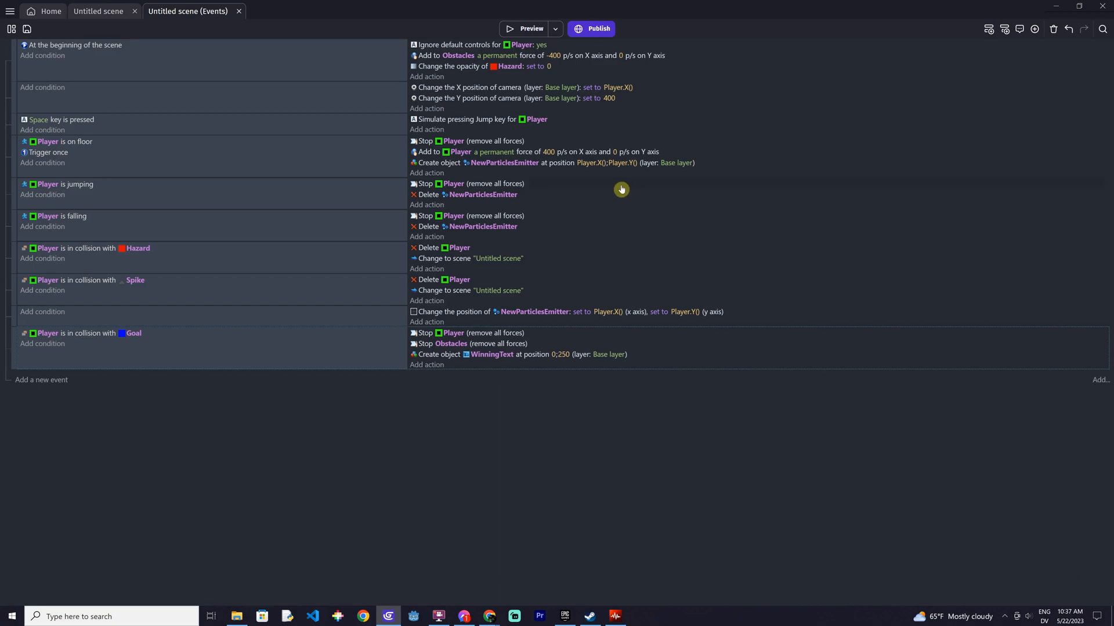
Preview the game, jumping the player over the stairs and spikes until it reaches the goal, and close the preview
click(511, 29)
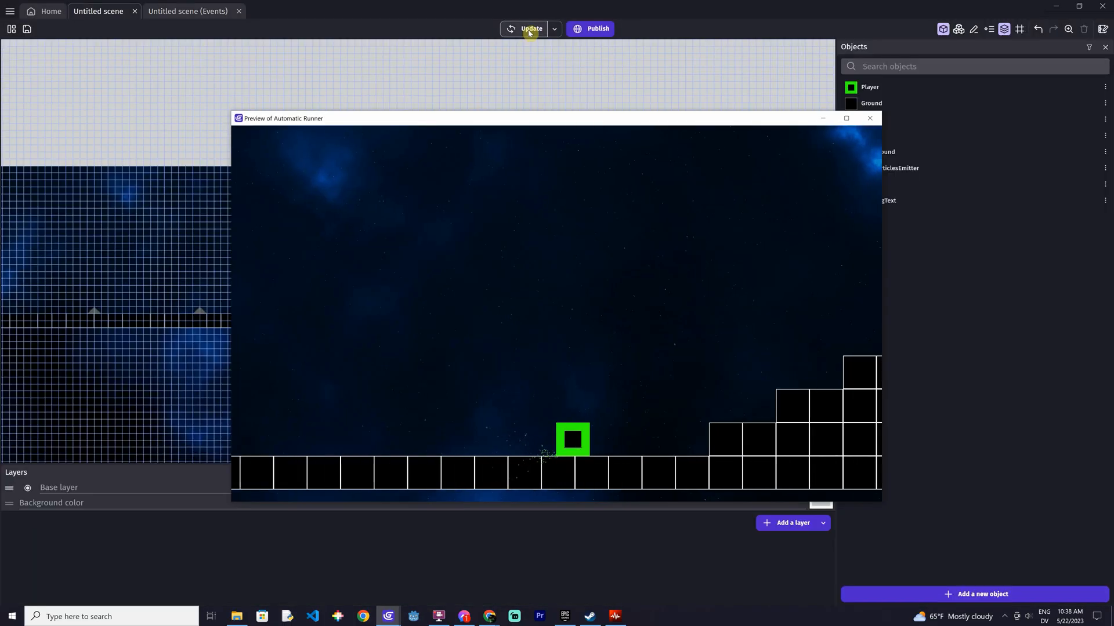
key(space)
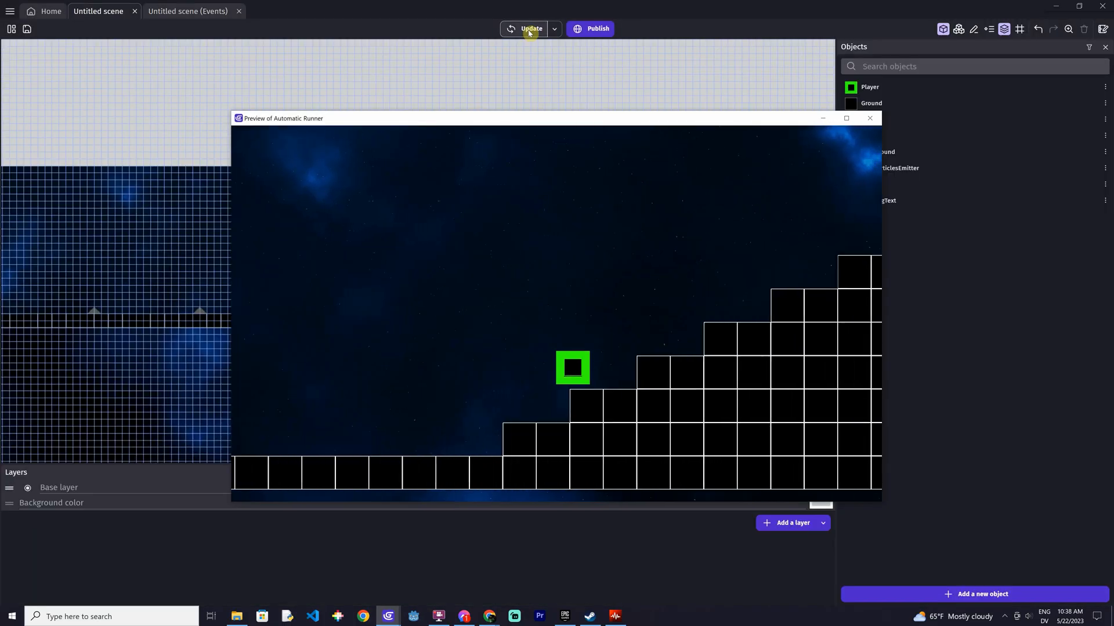
key(space)
key(space)
key(space)
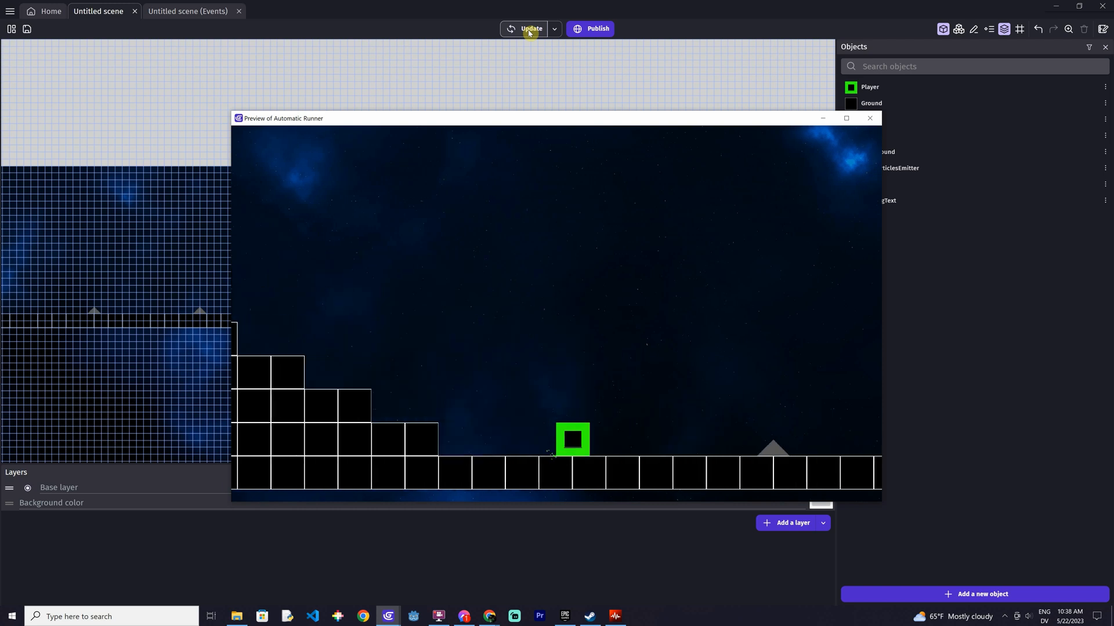
key(space)
key(space)
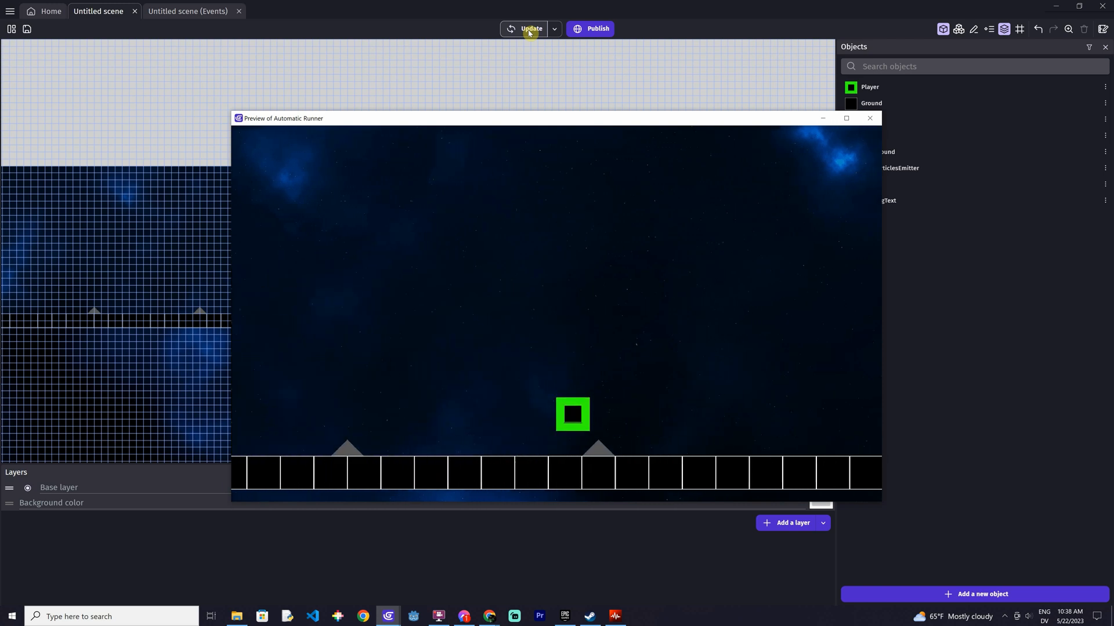
key(space)
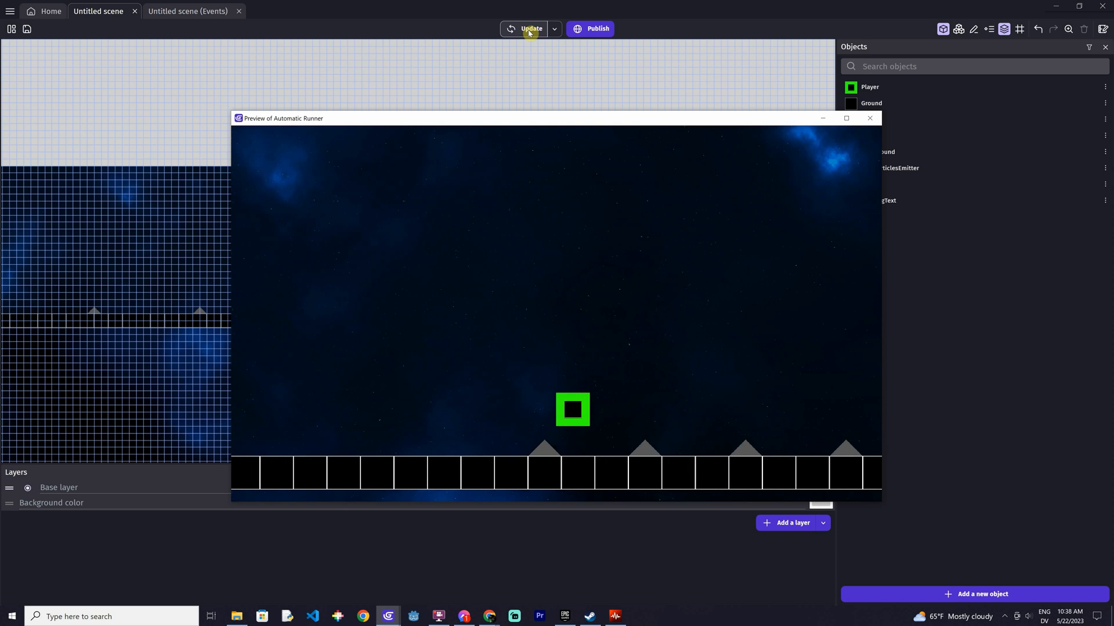
key(space)
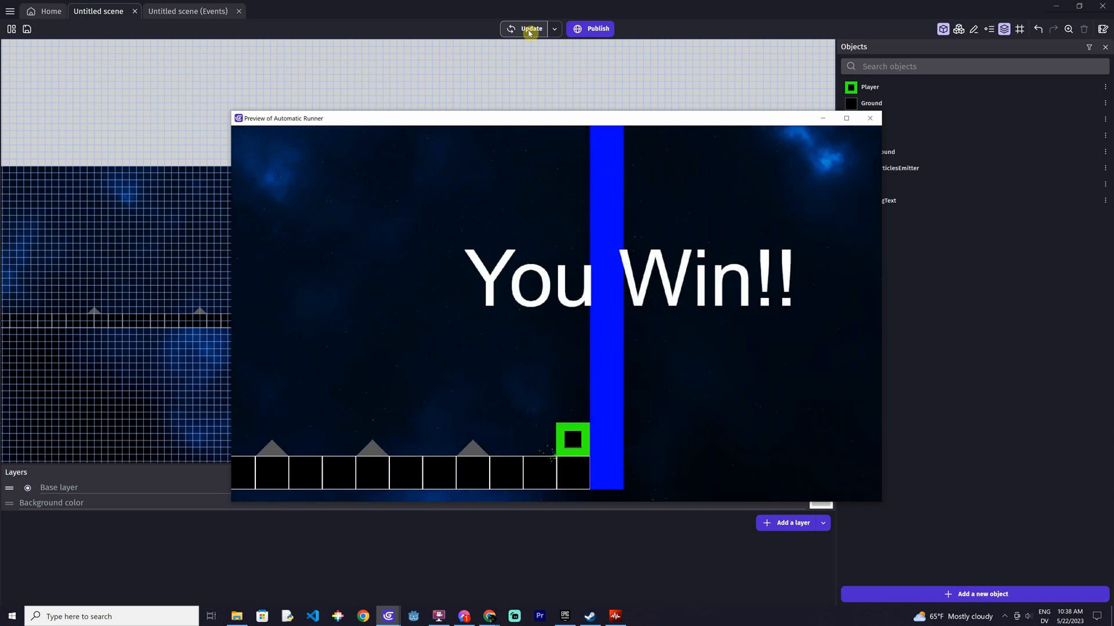
click(869, 118)
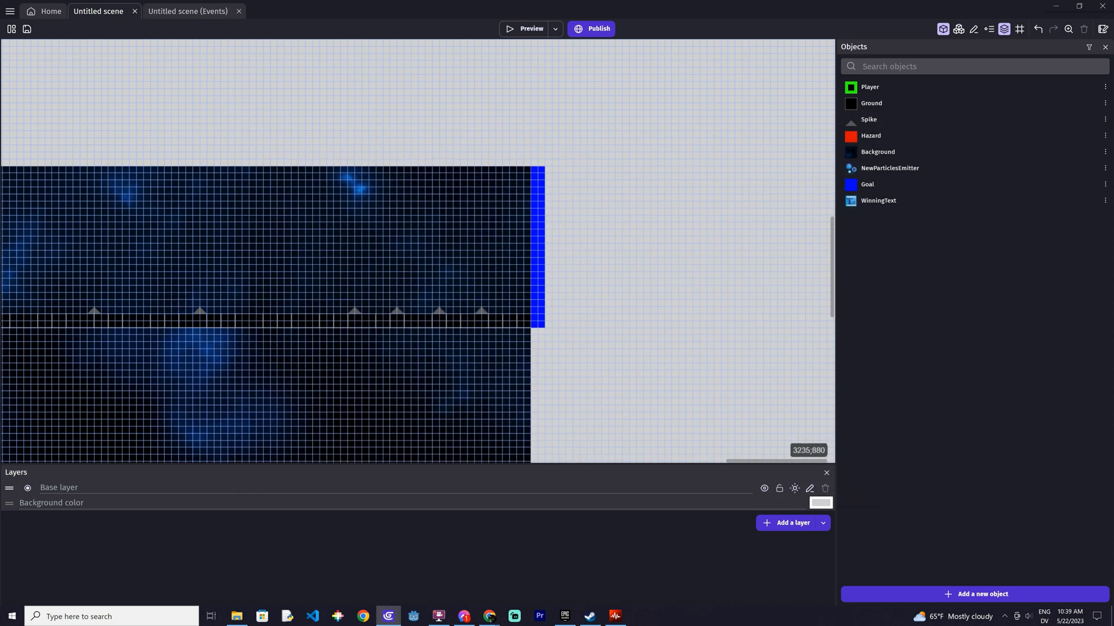